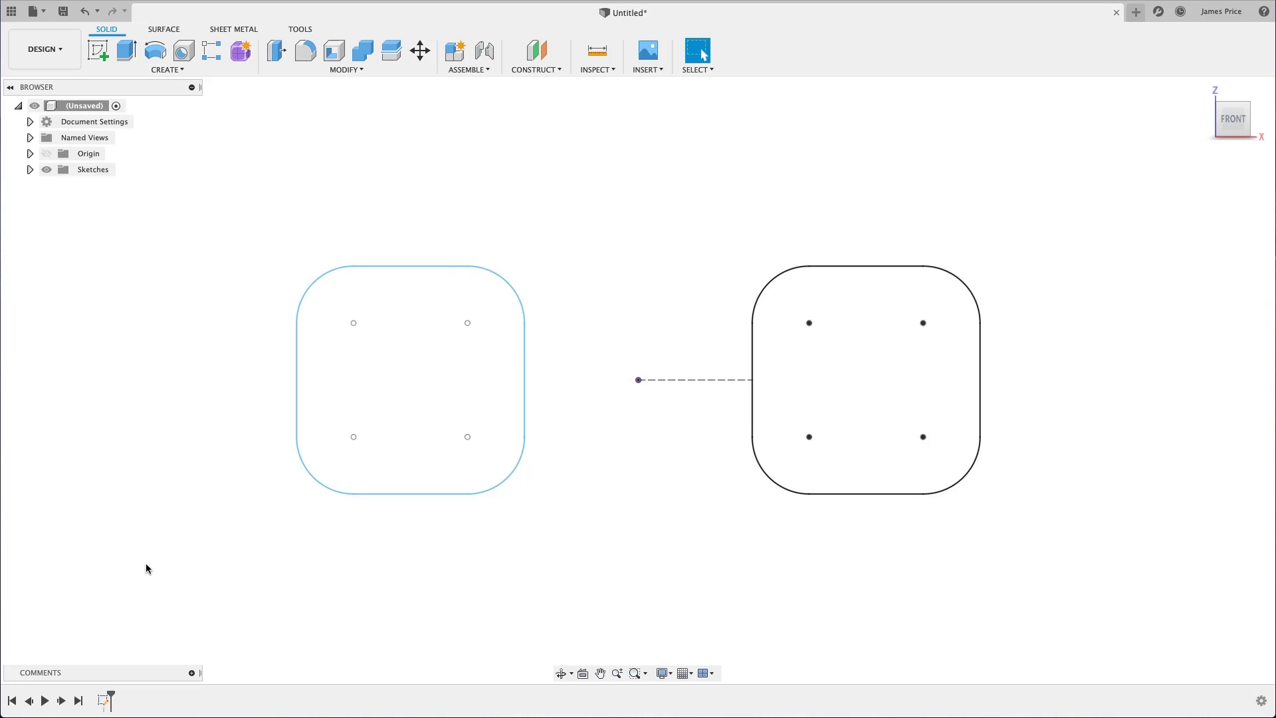
# - Open the sketch for editing and distort the left profile by moving its lower-left arc endpoint inward and its top edge down
pyautogui.rightClick(105, 694)
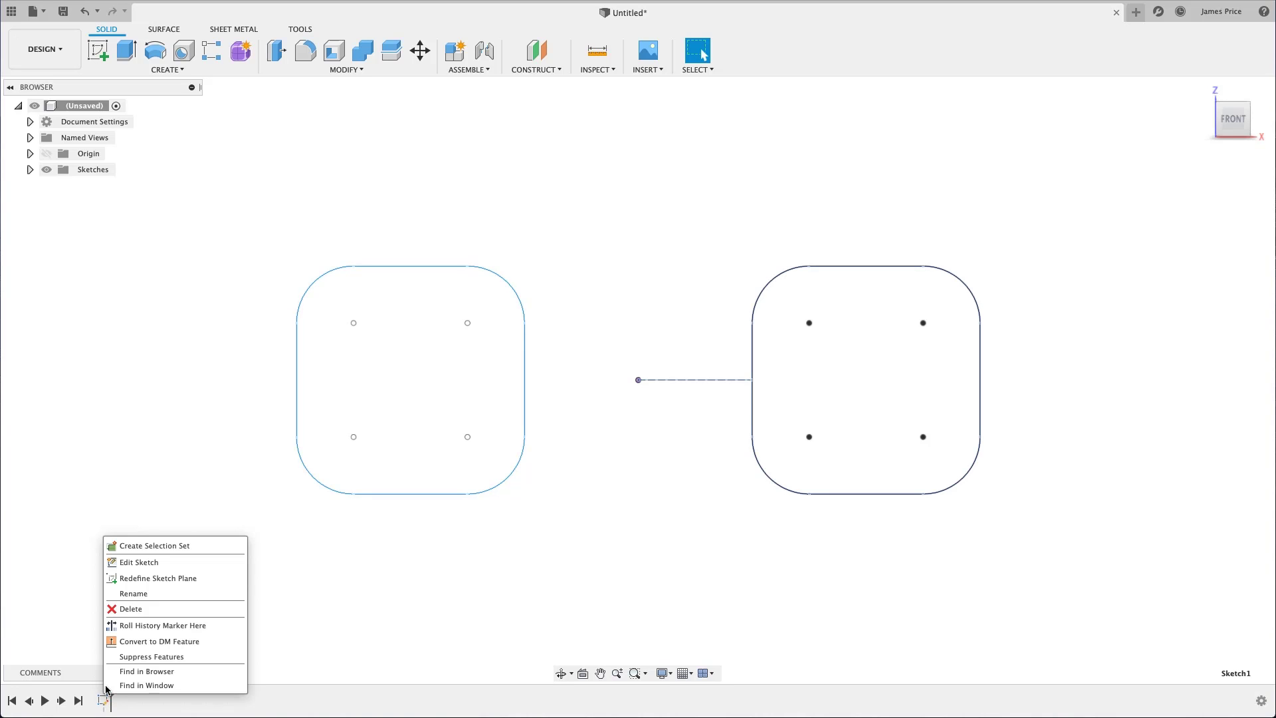
pyautogui.click(163, 568)
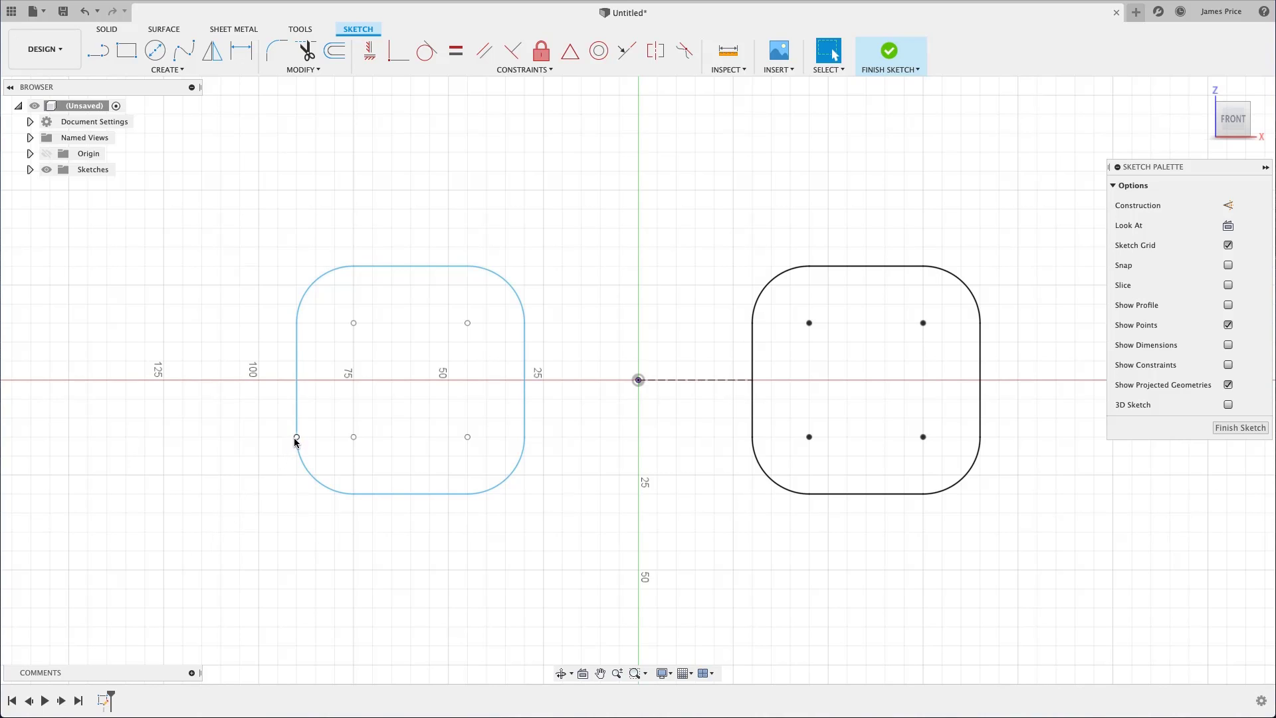
pyautogui.moveTo(296, 438)
pyautogui.mouseDown()
pyautogui.moveTo(275, 459)
pyautogui.moveTo(340, 439)
pyautogui.mouseUp()
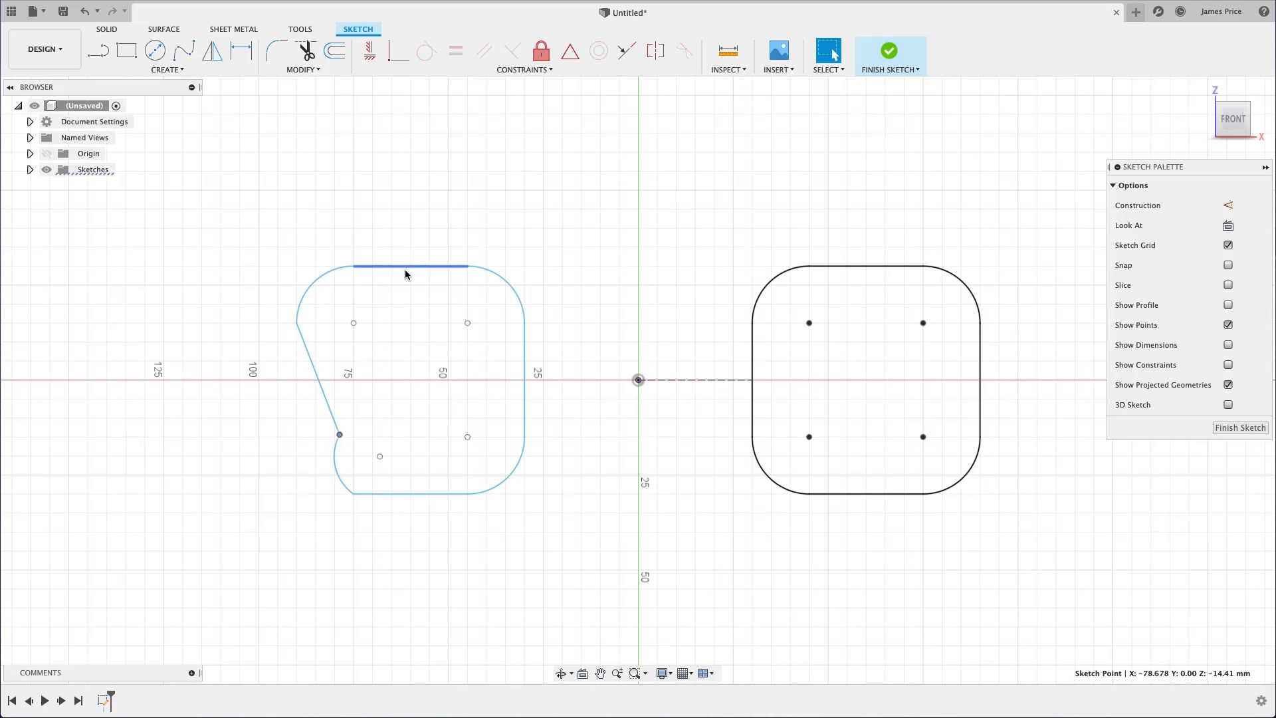
pyautogui.moveTo(405, 268)
pyautogui.mouseDown()
pyautogui.moveTo(408, 287)
pyautogui.moveTo(408, 247)
pyautogui.moveTo(413, 286)
pyautogui.mouseUp()
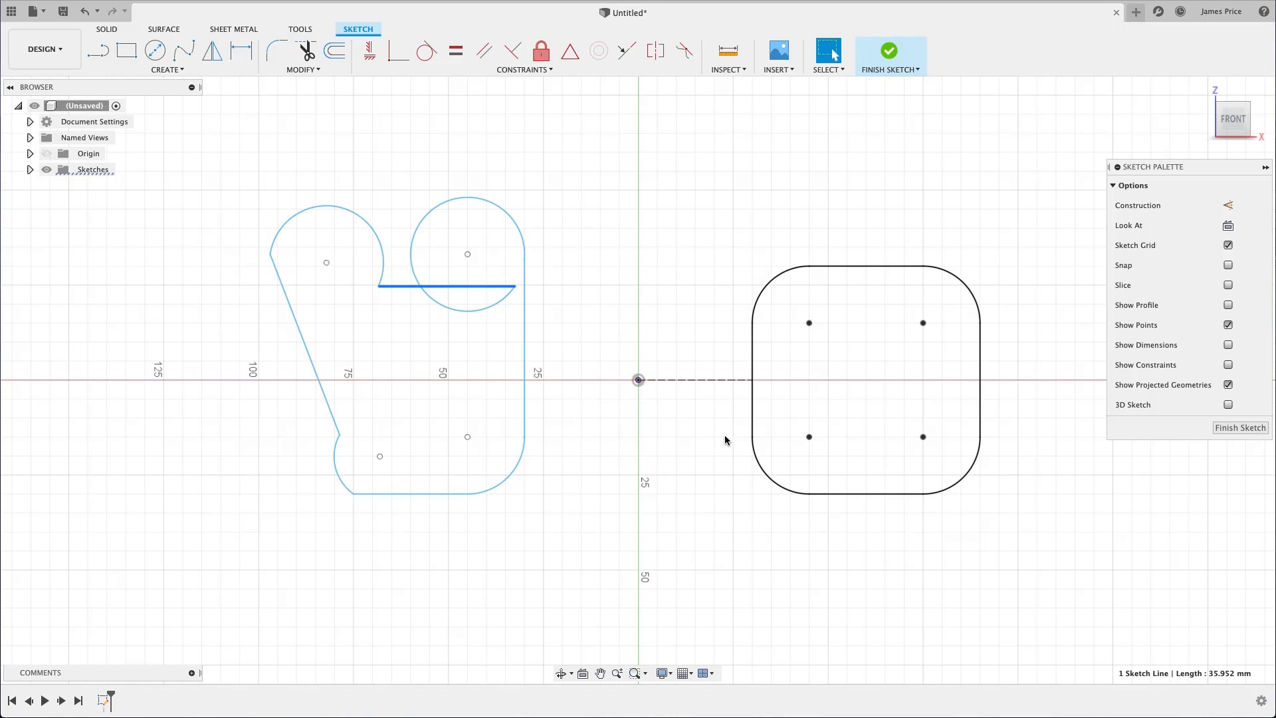
# - Check whether the right profile's lower-left arc endpoint and top edge can be moved
pyautogui.click(751, 437)
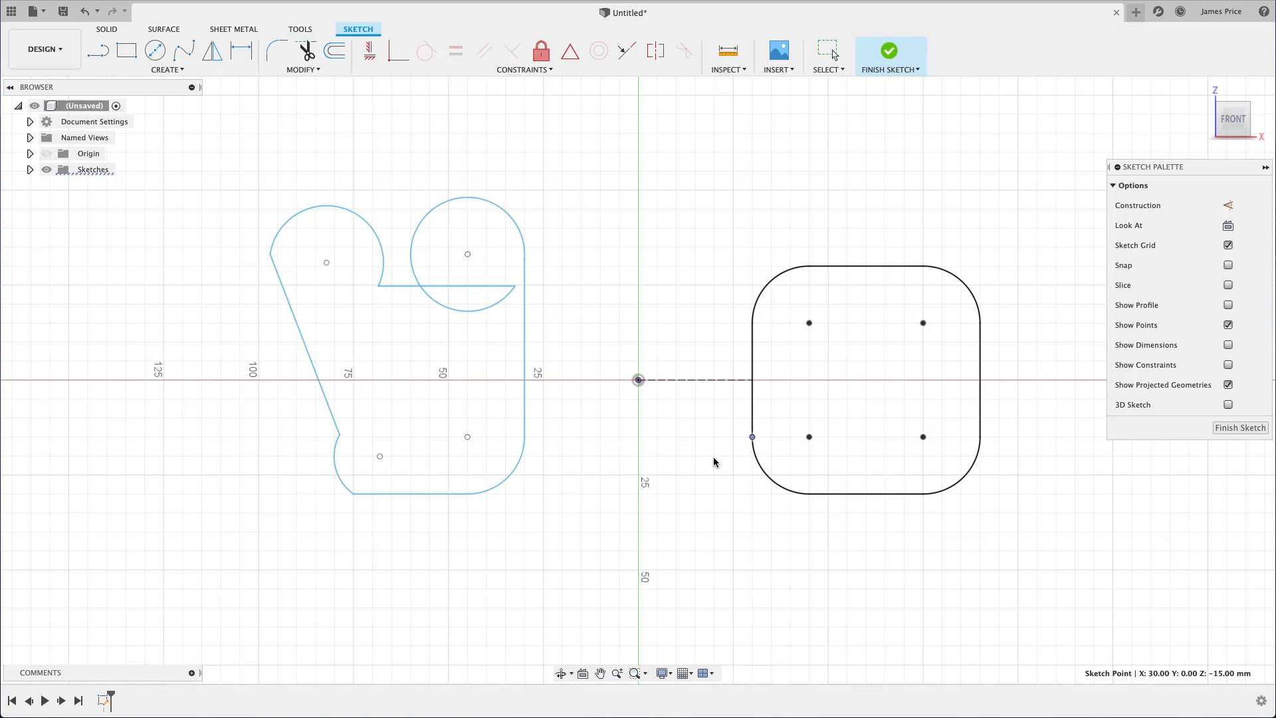
pyautogui.press('Escape')
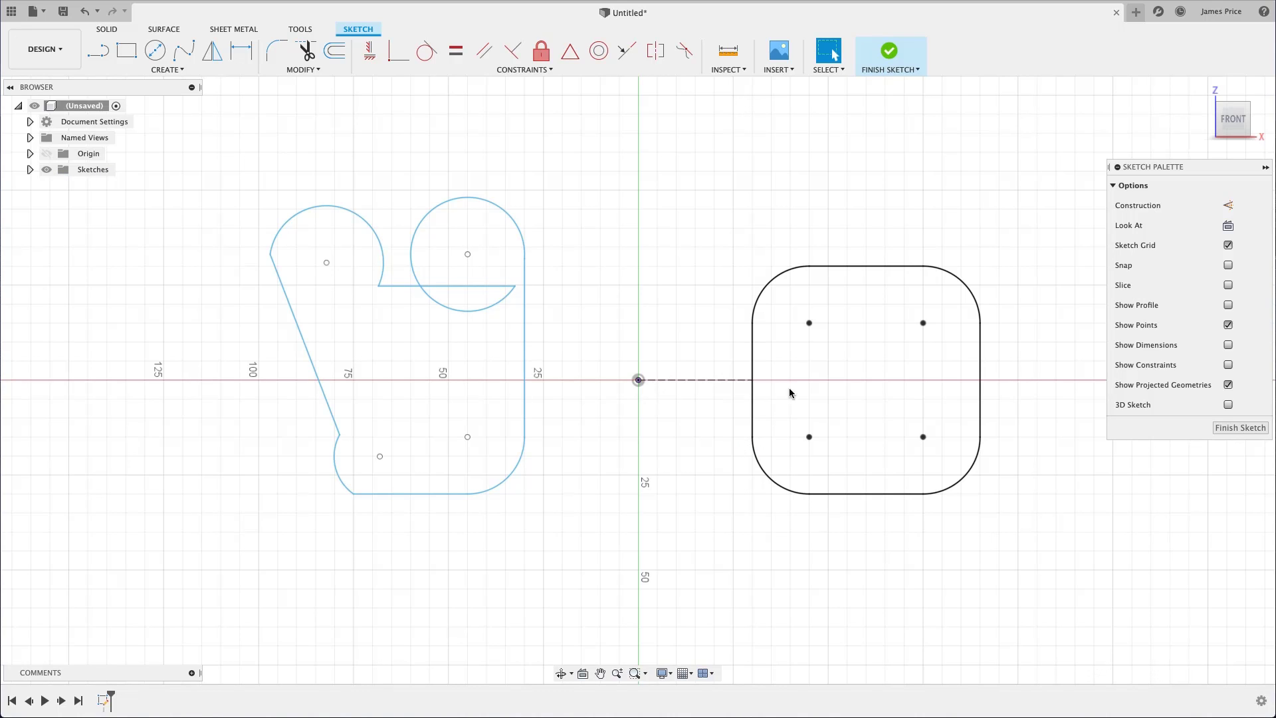
pyautogui.click(850, 266)
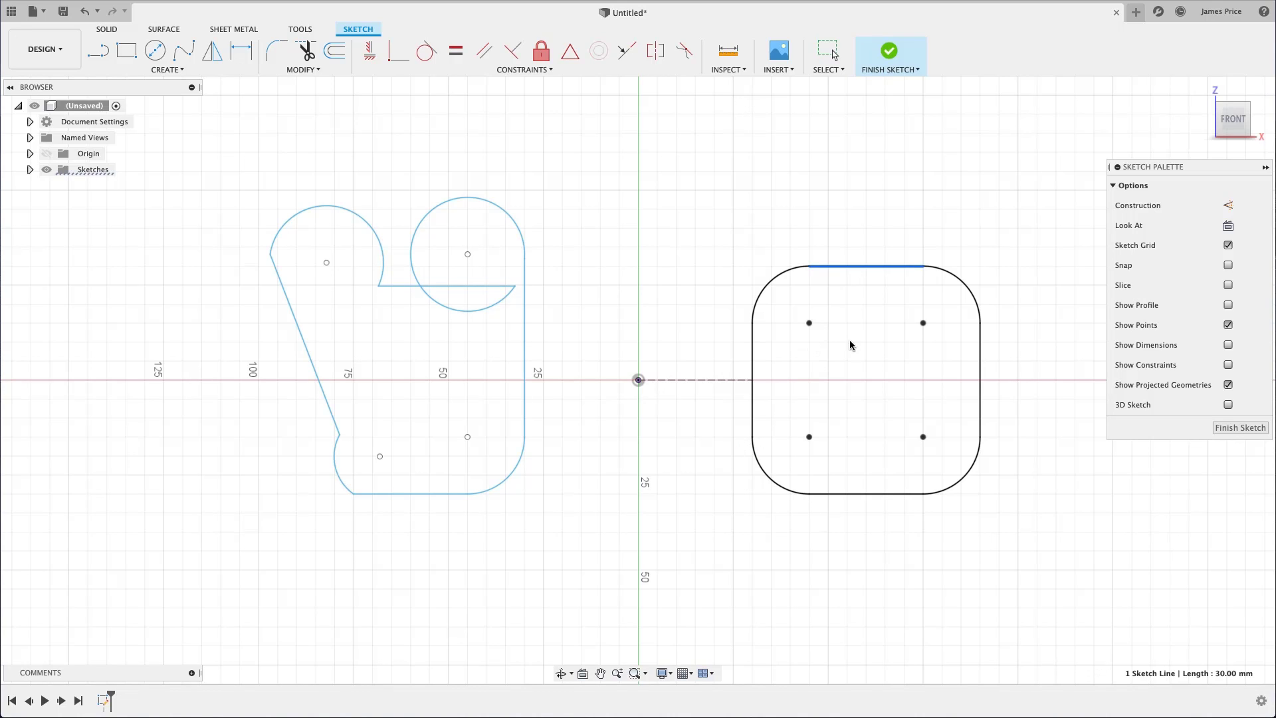
pyautogui.press('Escape')
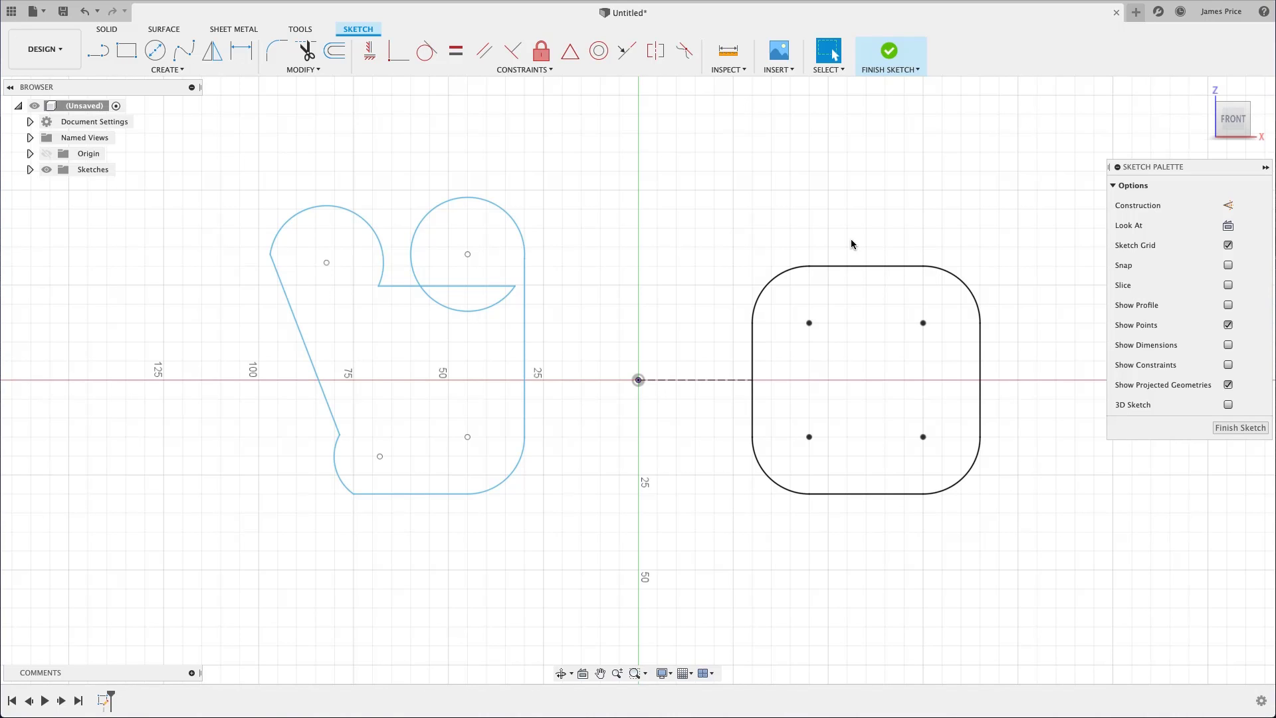
# - Show the sketch's dimensions and constraints, and set the right profile's corner radius to 10 mm
pyautogui.click(1228, 345)
pyautogui.click(1228, 365)
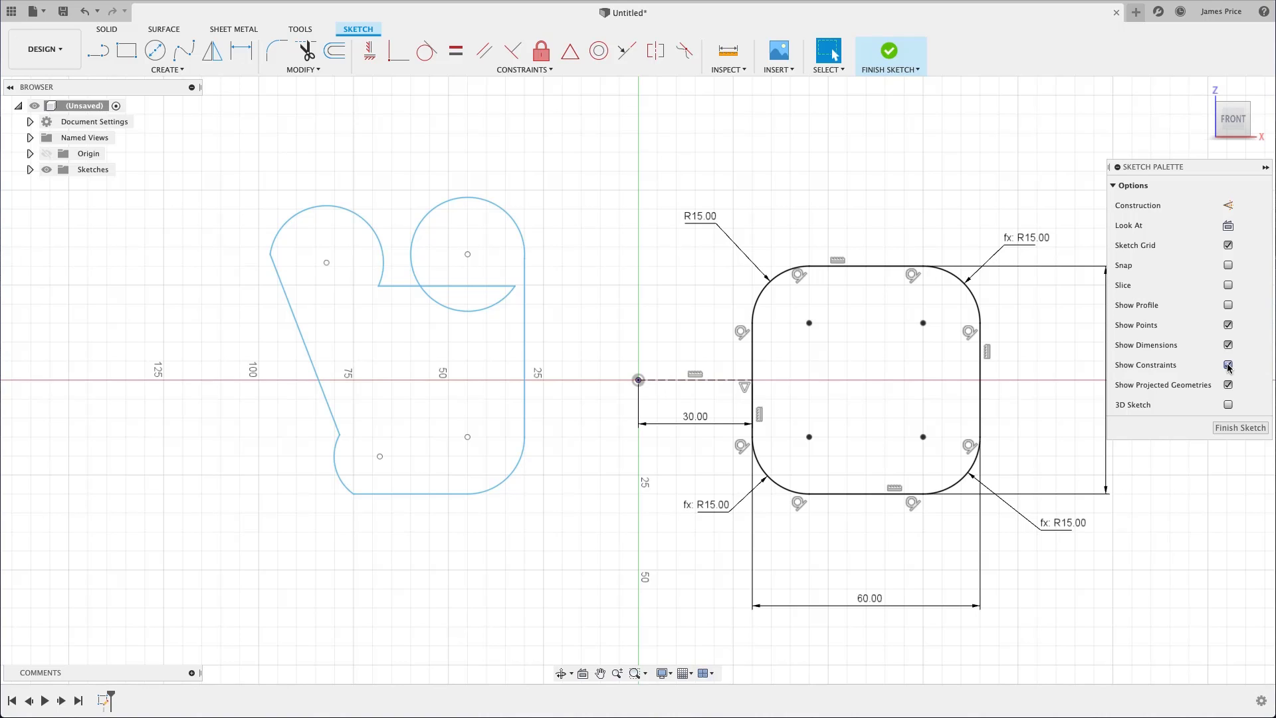
pyautogui.doubleClick(696, 221)
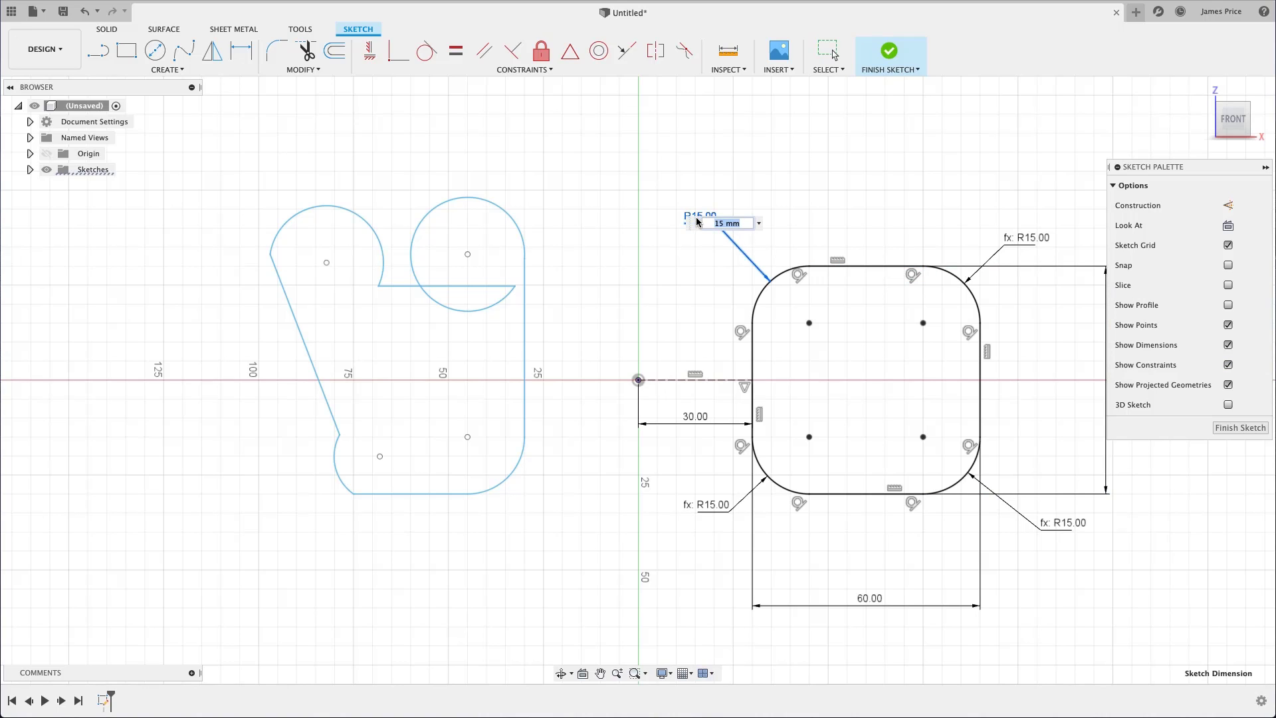
pyautogui.write('10')
pyautogui.press('Return')
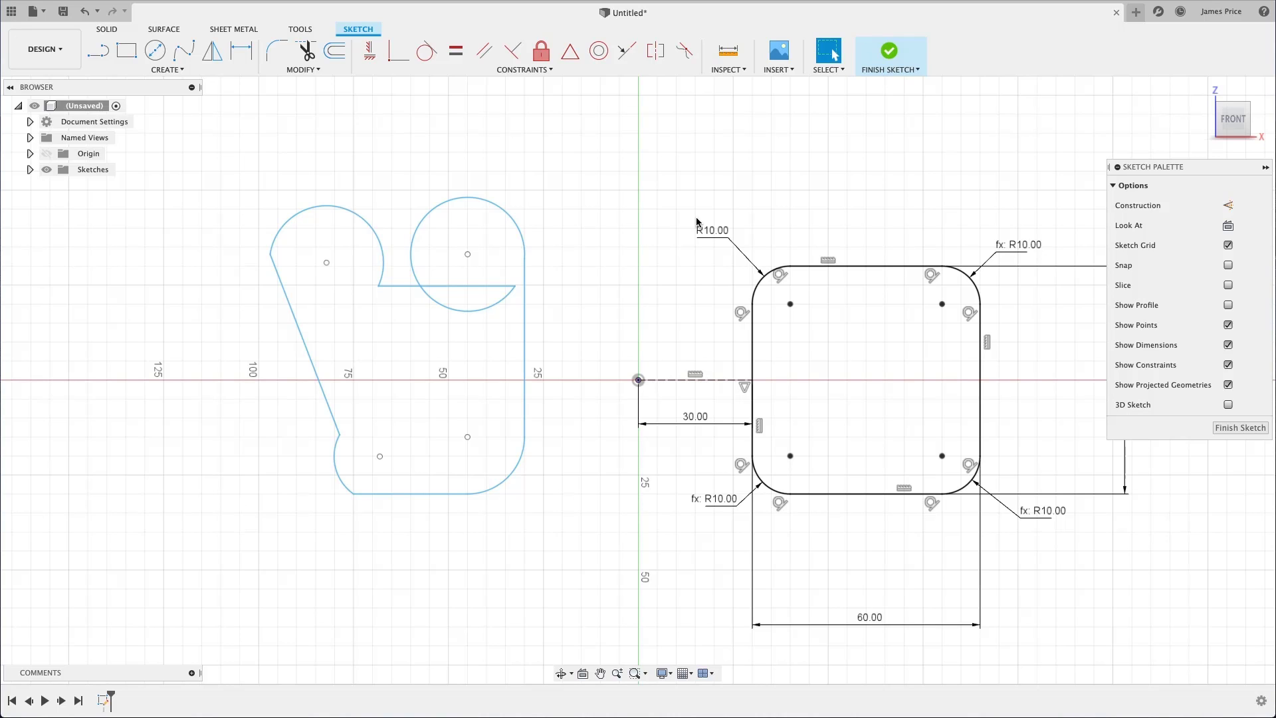
# - Set the right profile's overall width to 50 mm
pyautogui.doubleClick(872, 618)
pyautogui.write('50')
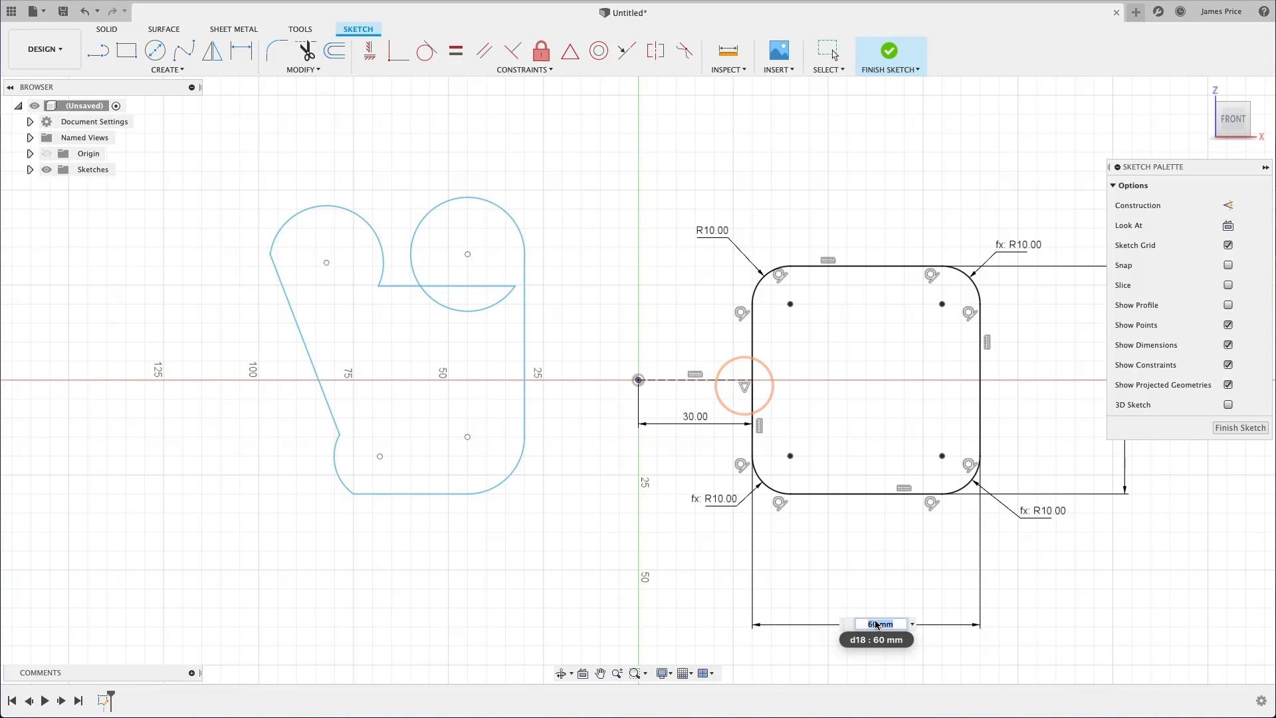
pyautogui.press('Return')
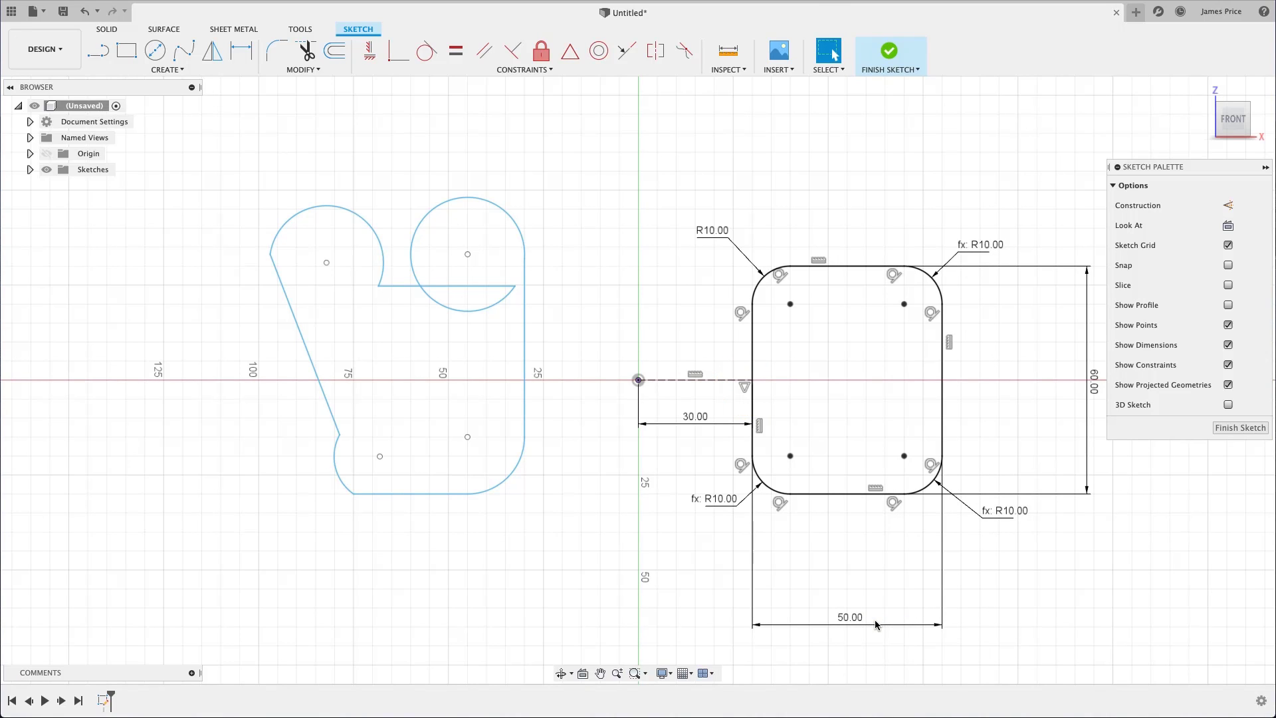
# - Draw a horizontal construction line from the origin toward the left profile, ending short of its right edge
pyautogui.press('l')
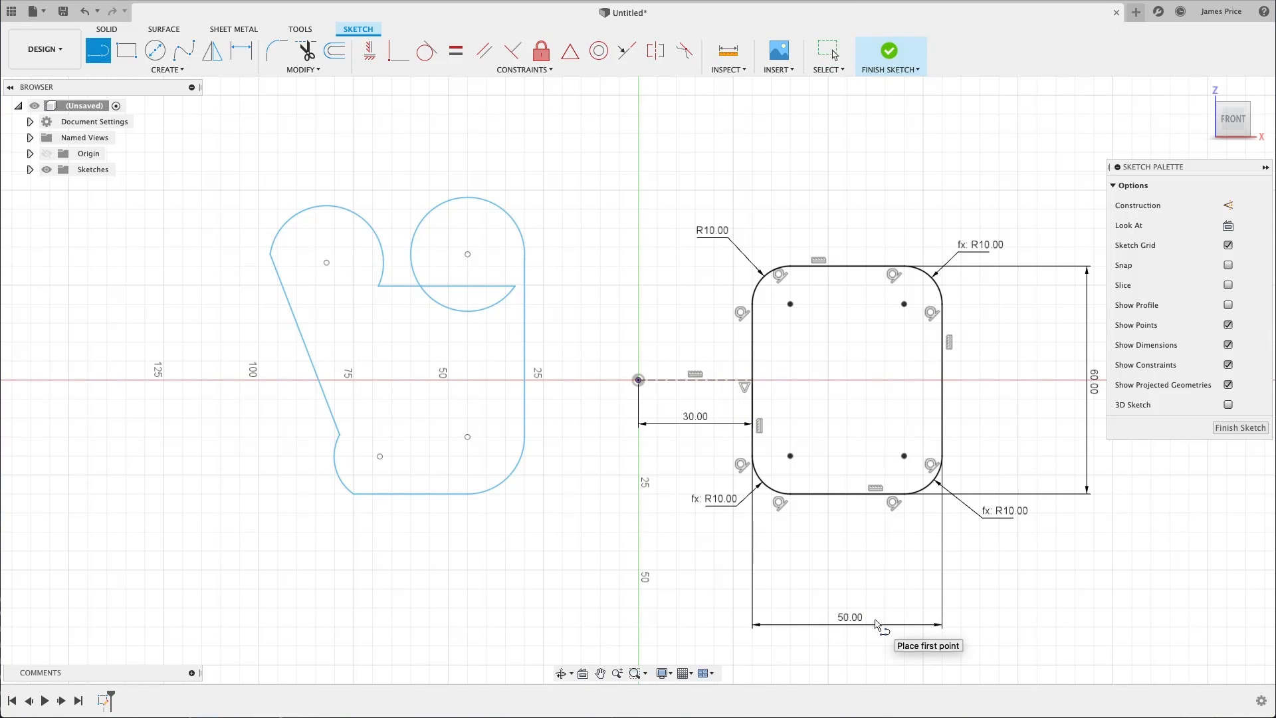
pyautogui.click(638, 380)
pyautogui.click(572, 380)
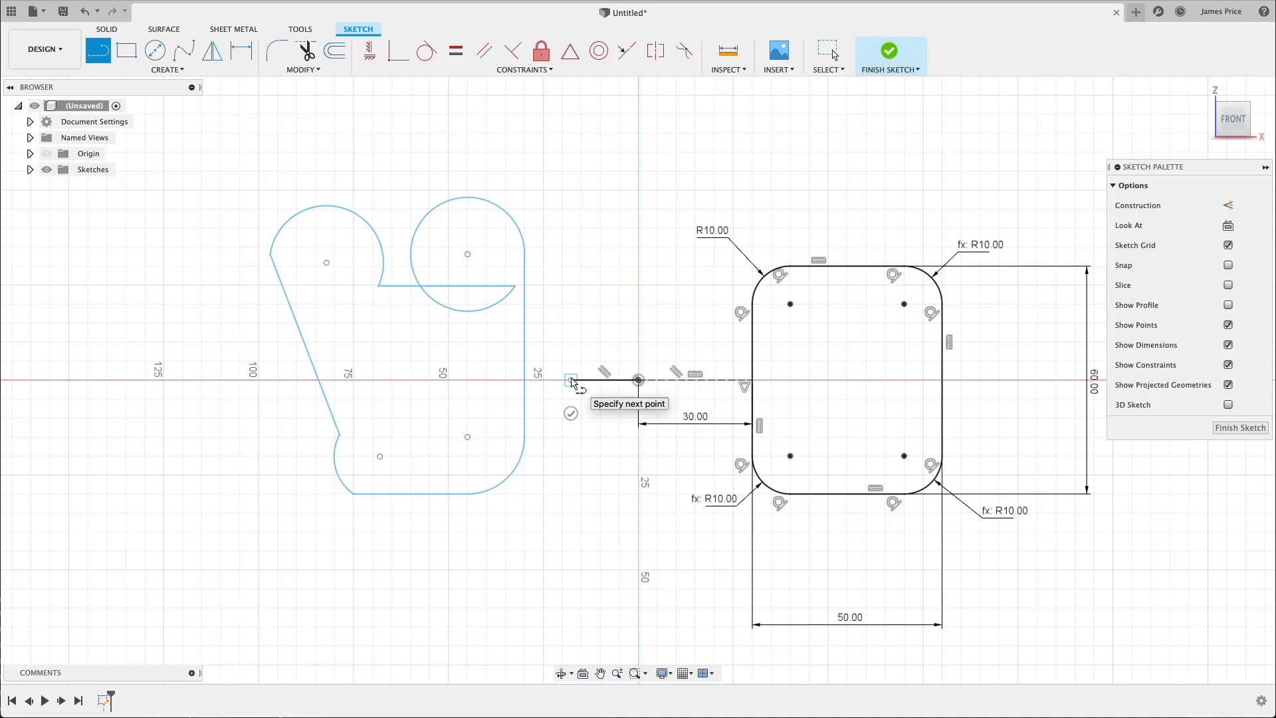
pyautogui.click(571, 413)
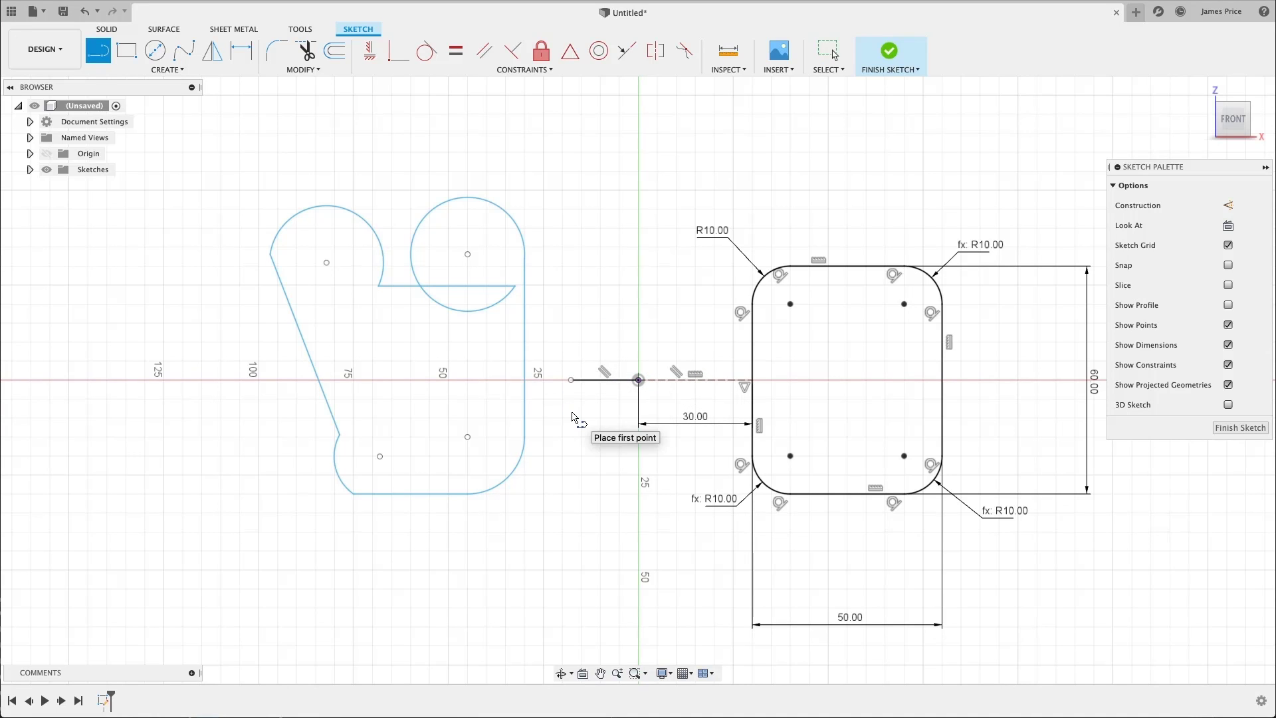
pyautogui.press('Escape')
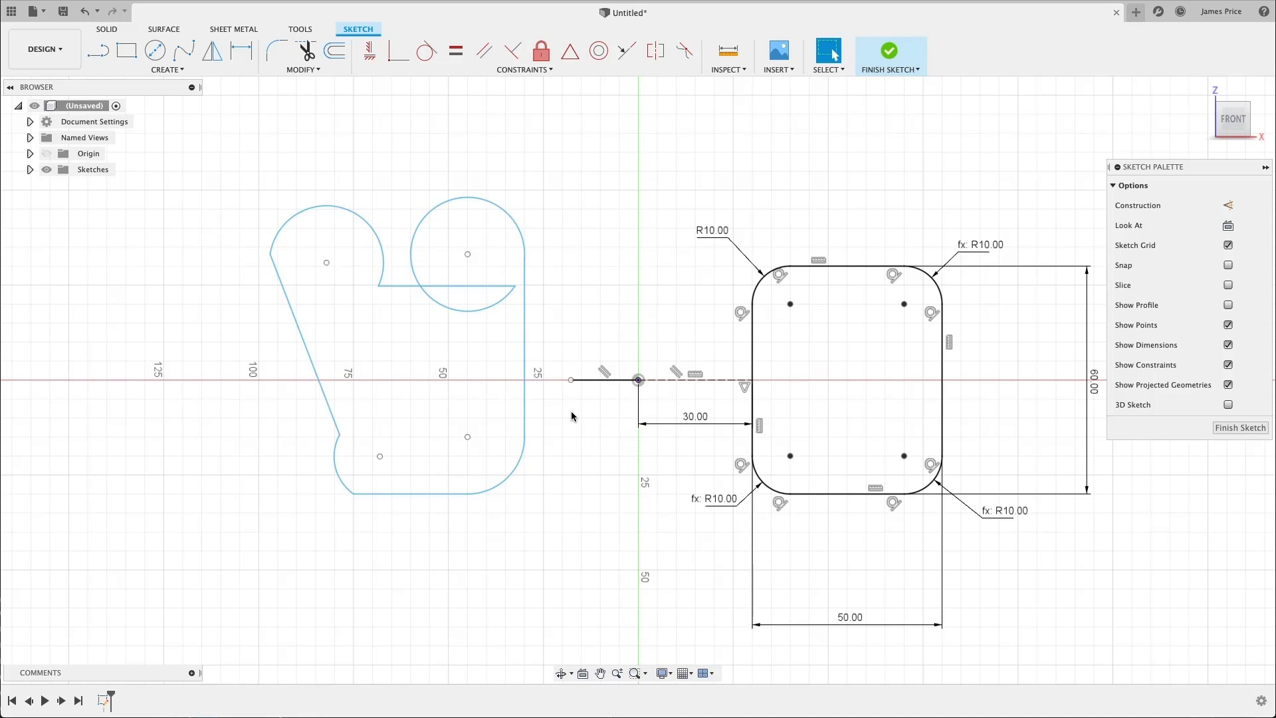
pyautogui.click(592, 380)
pyautogui.press('x')
pyautogui.click(597, 396)
# - Constrain the free end of the new construction line to the midpoint of the left profile's right vertical edge
pyautogui.click(571, 380)
pyautogui.keyDown('shift'); pyautogui.click(526, 376); pyautogui.keyUp('shift')
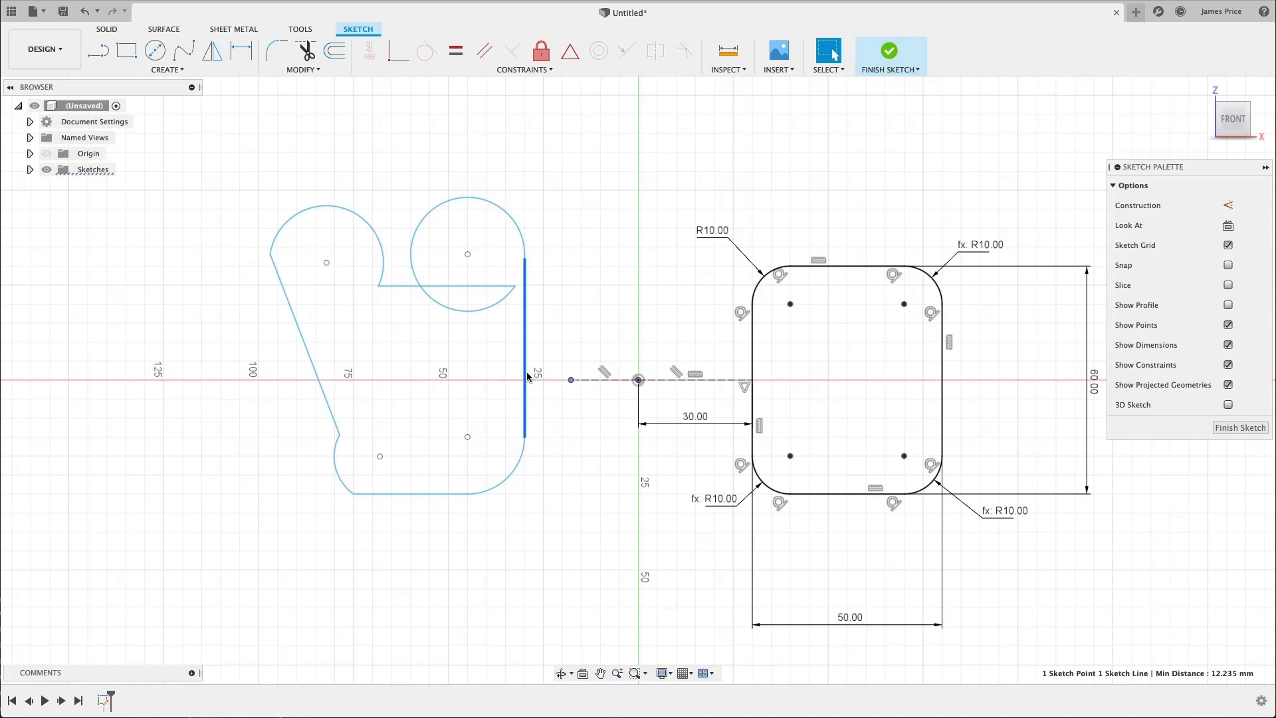
pyautogui.click(569, 56)
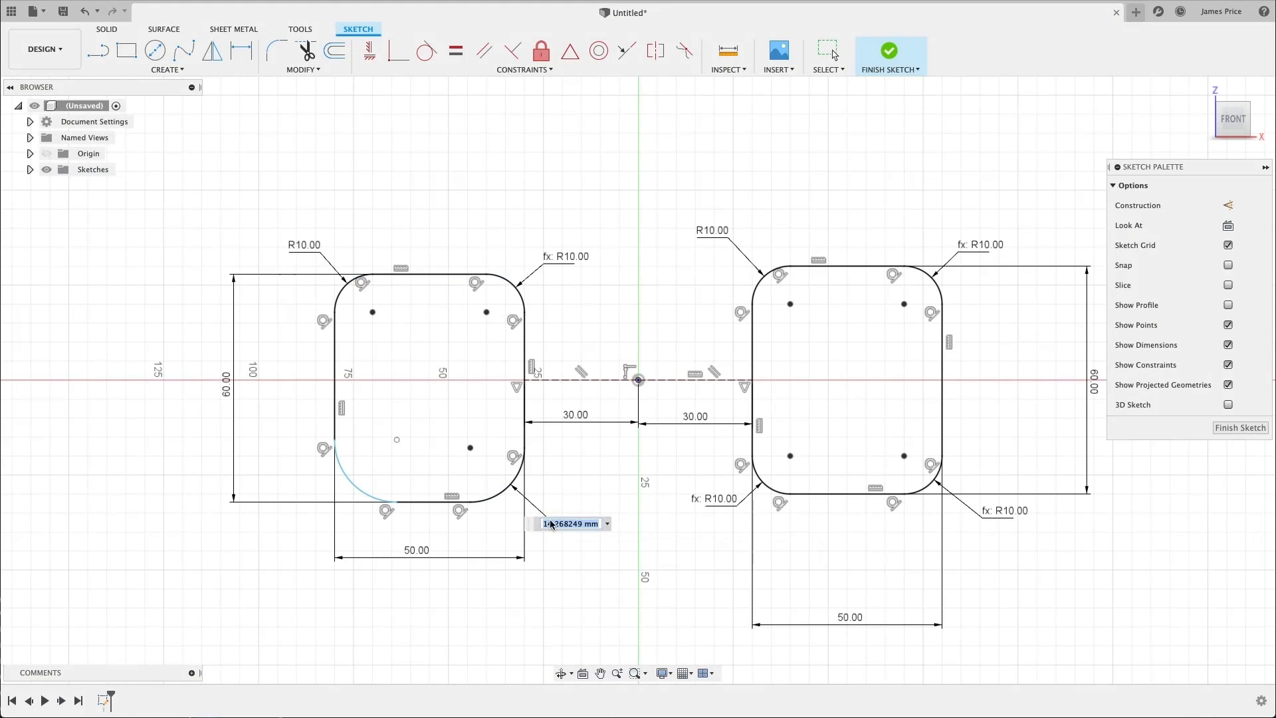
# - Dimension the left profile's lower-right and lower-left corner arcs, linking both radii to its upper-left radius dimension d27
pyautogui.click(305, 250)
pyautogui.press('Return')
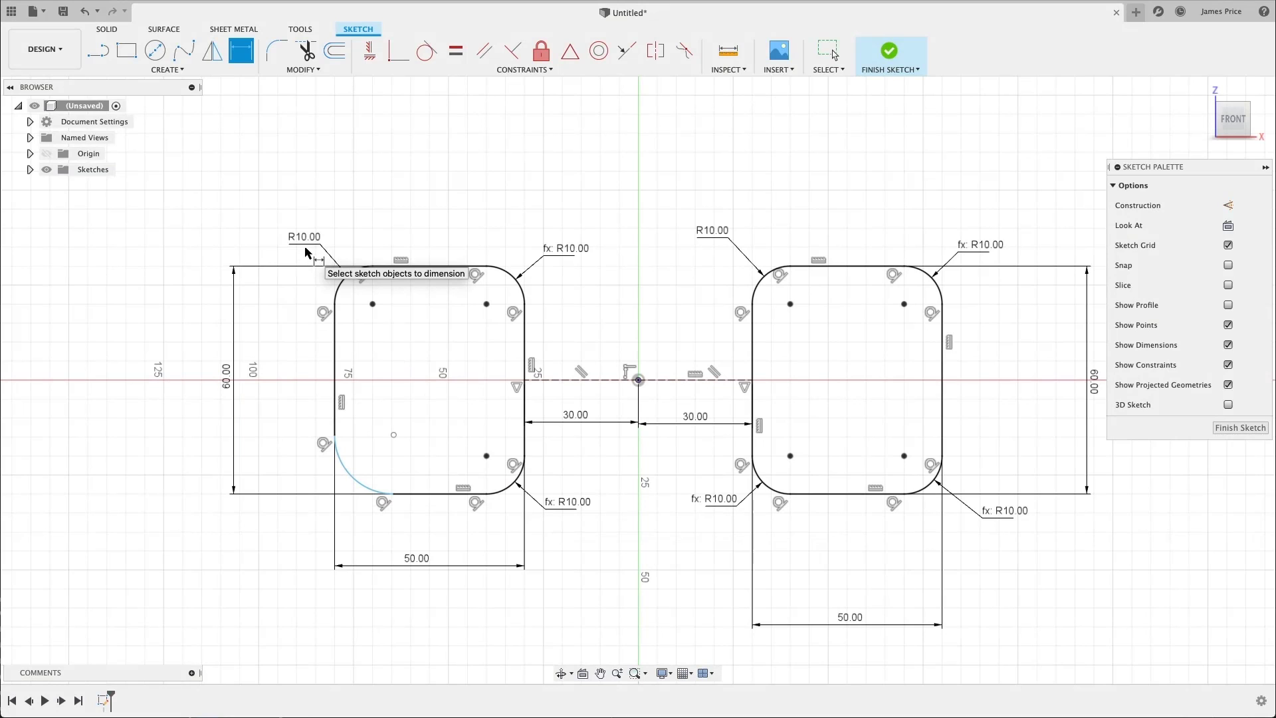
pyautogui.click(362, 483)
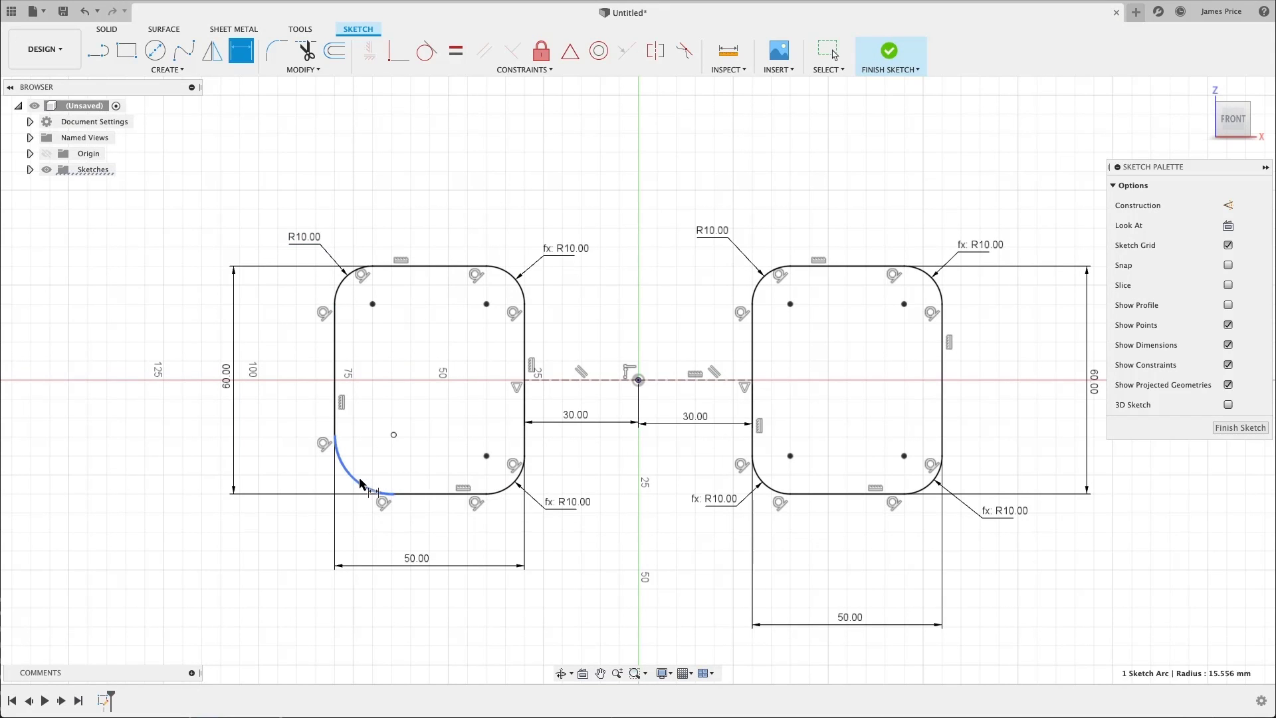
pyautogui.click(299, 537)
pyautogui.click(302, 238)
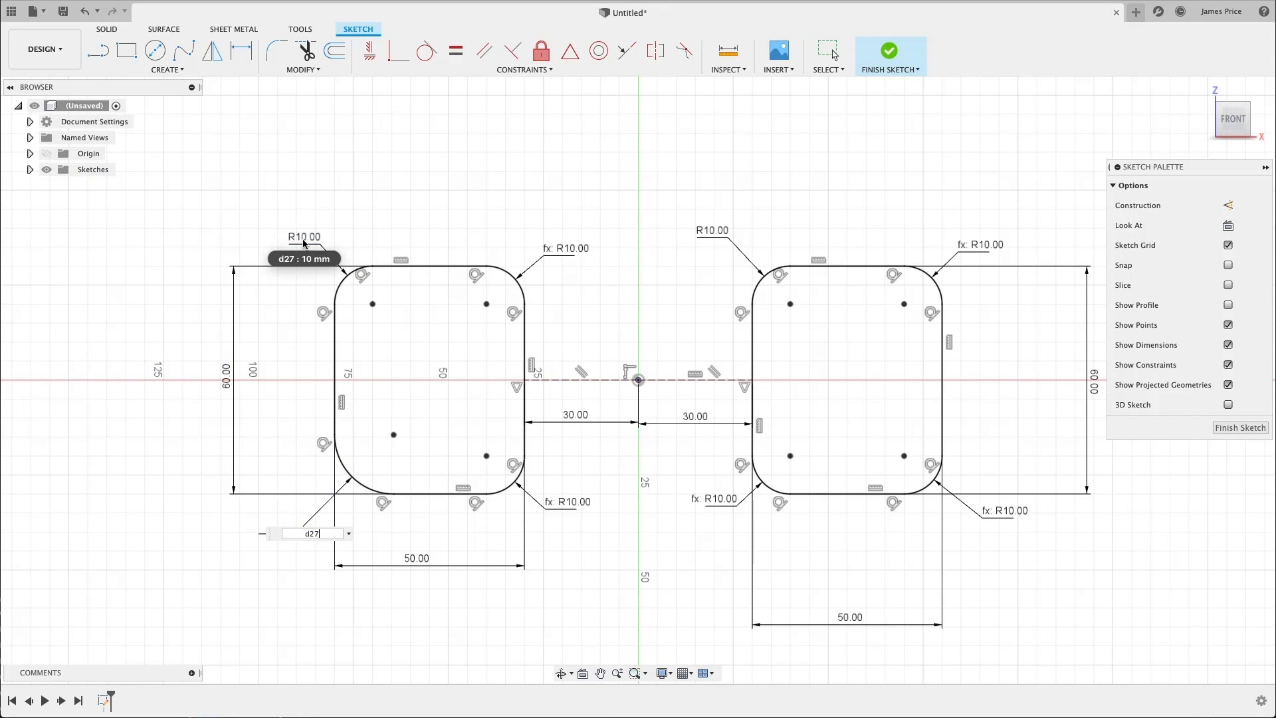
pyautogui.press('Return')
pyautogui.press('Escape')
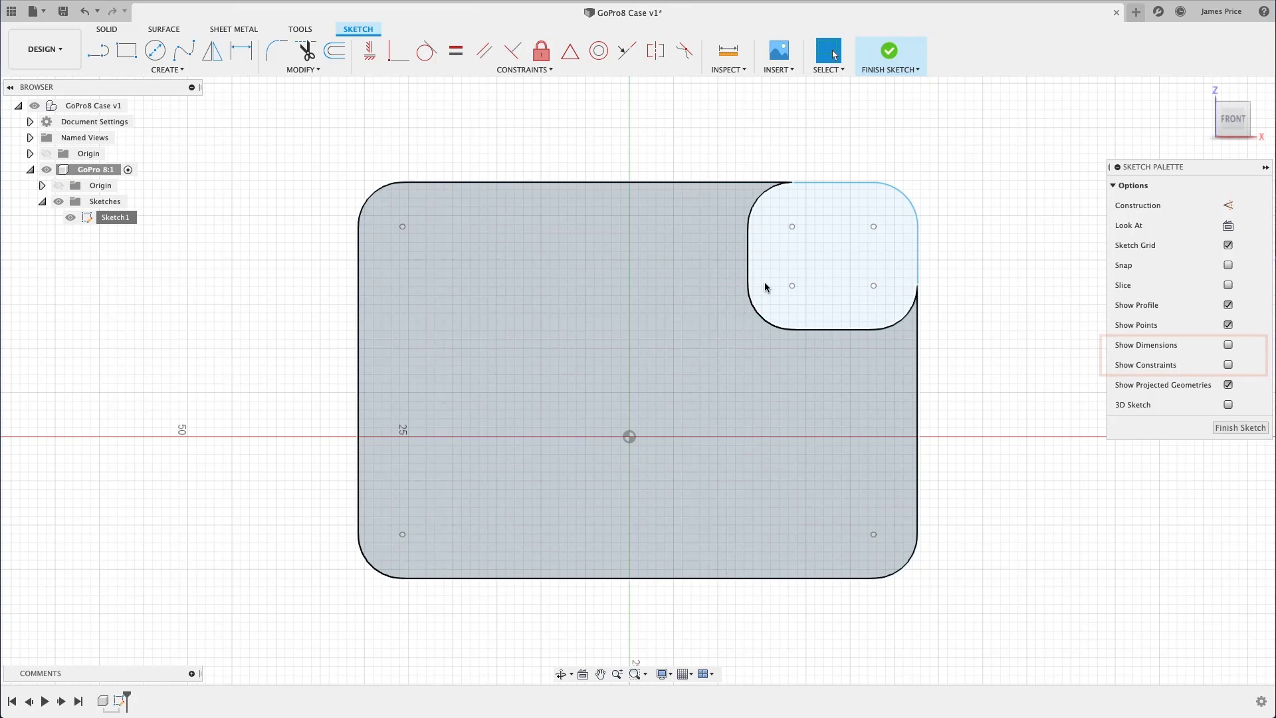
# - Show the GoPro 8 sketch's dimensions and constraints, and delete the lower-right arc's equal and tangent constraints and the bottom edge's horizontal constraint
pyautogui.click(1229, 345)
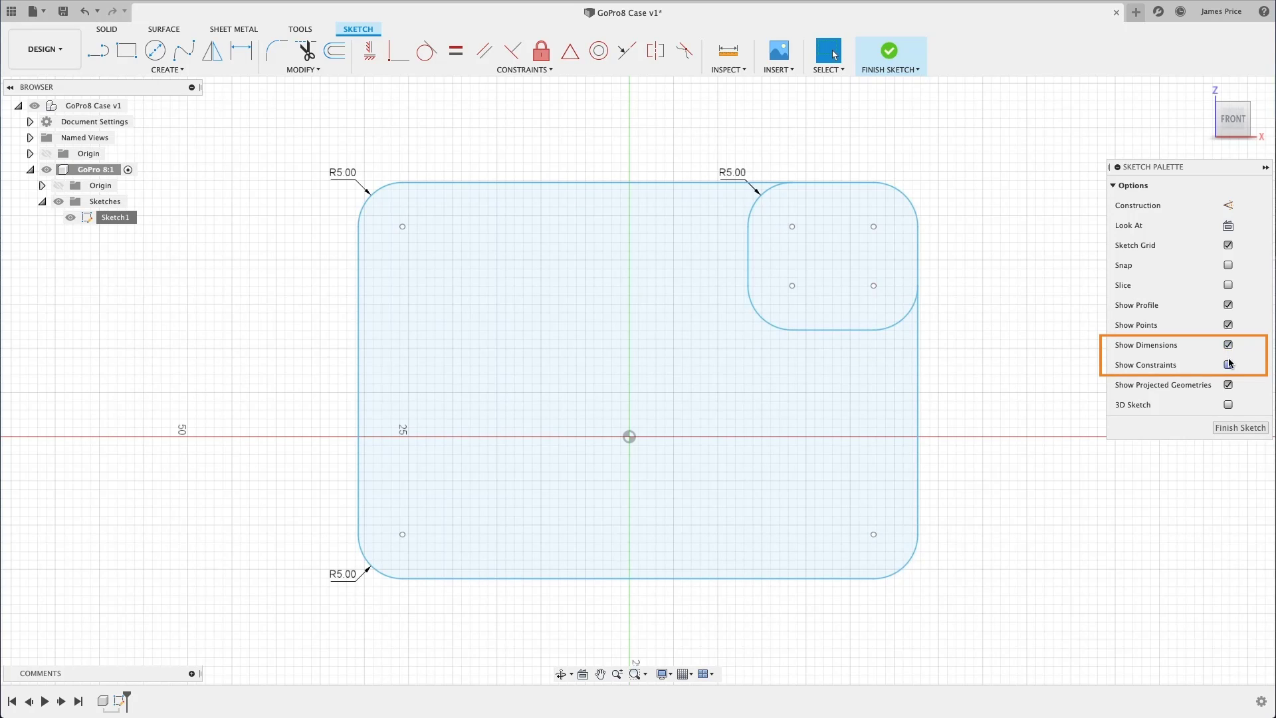
pyautogui.click(1228, 364)
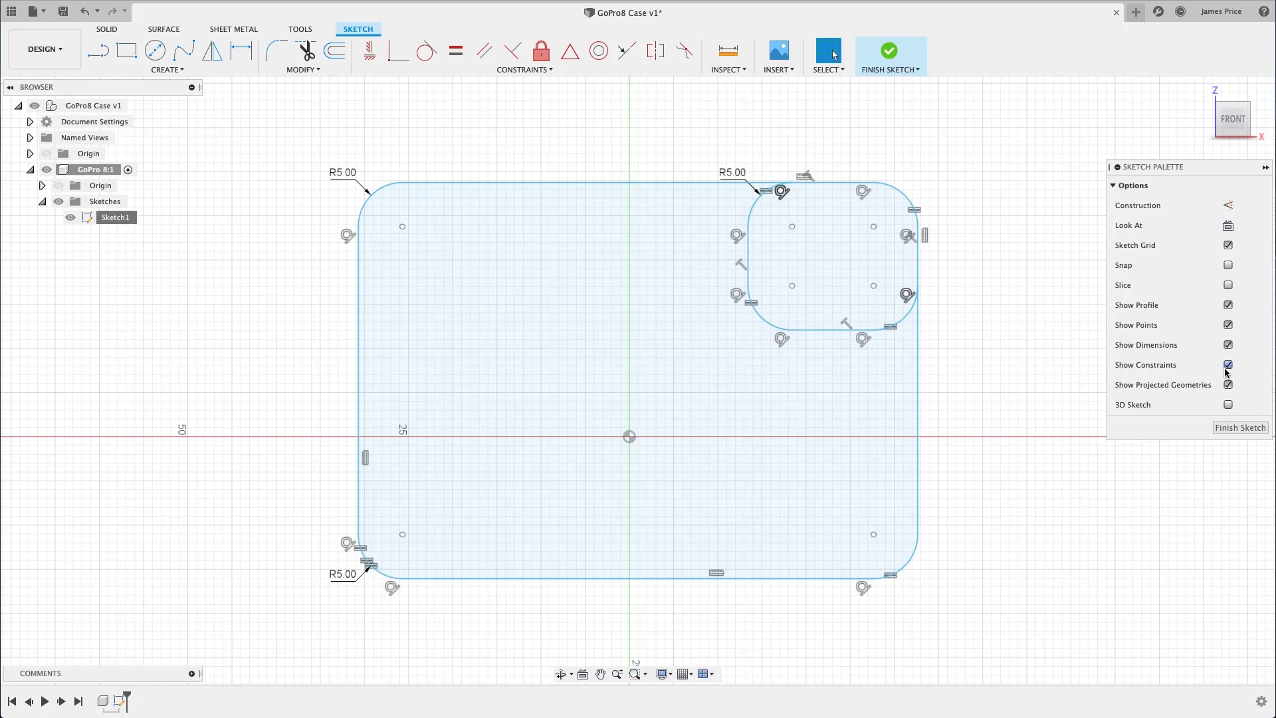
pyautogui.click(890, 574)
pyautogui.press('Delete')
pyautogui.rightClick(863, 588)
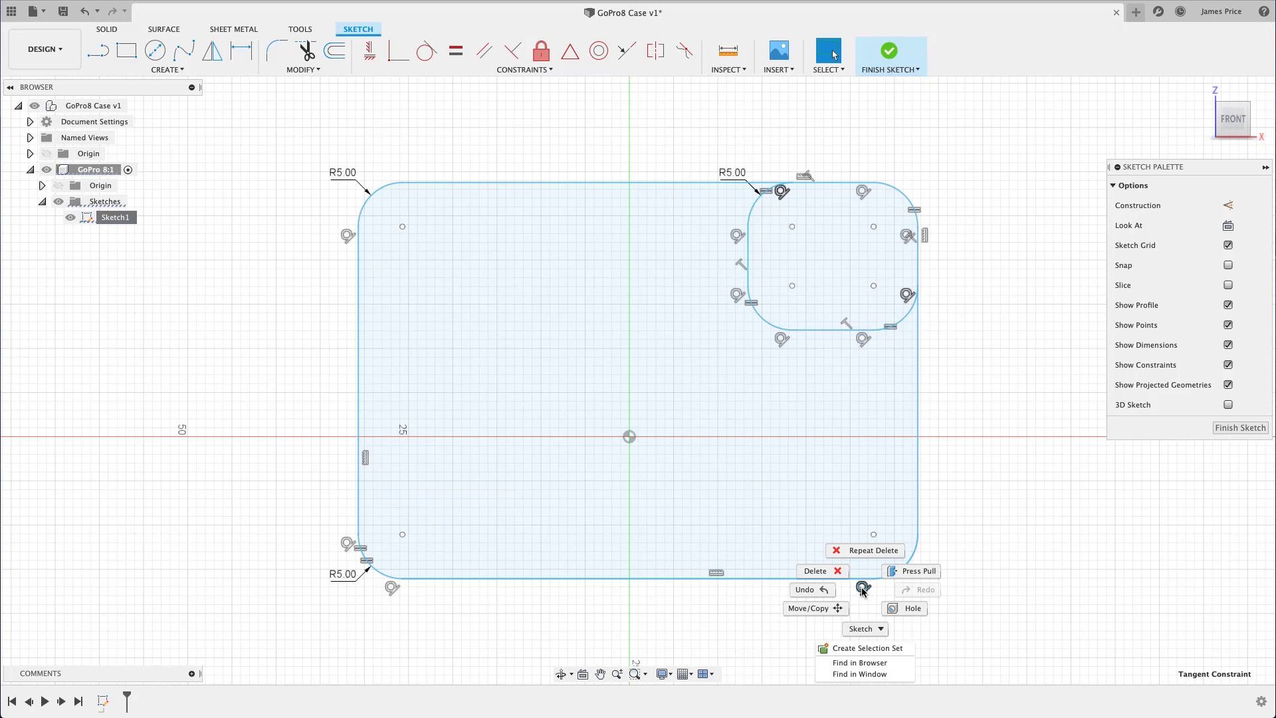
pyautogui.click(836, 572)
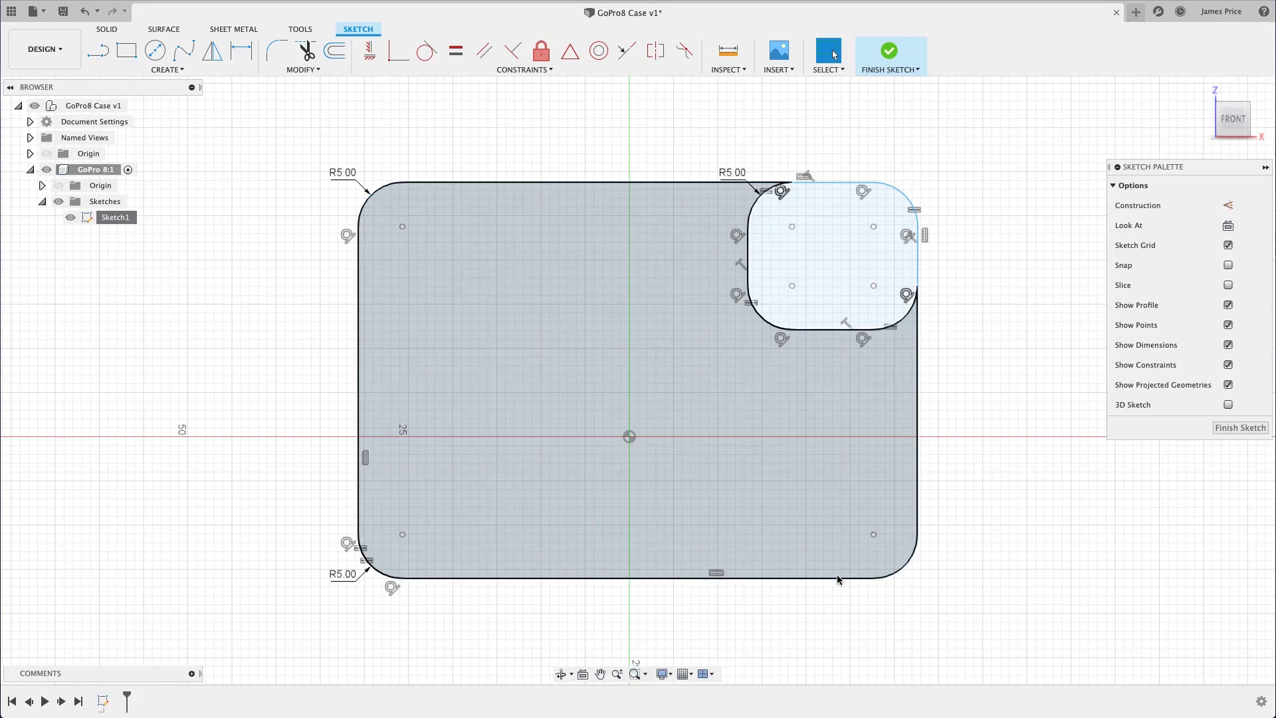
pyautogui.rightClick(720, 573)
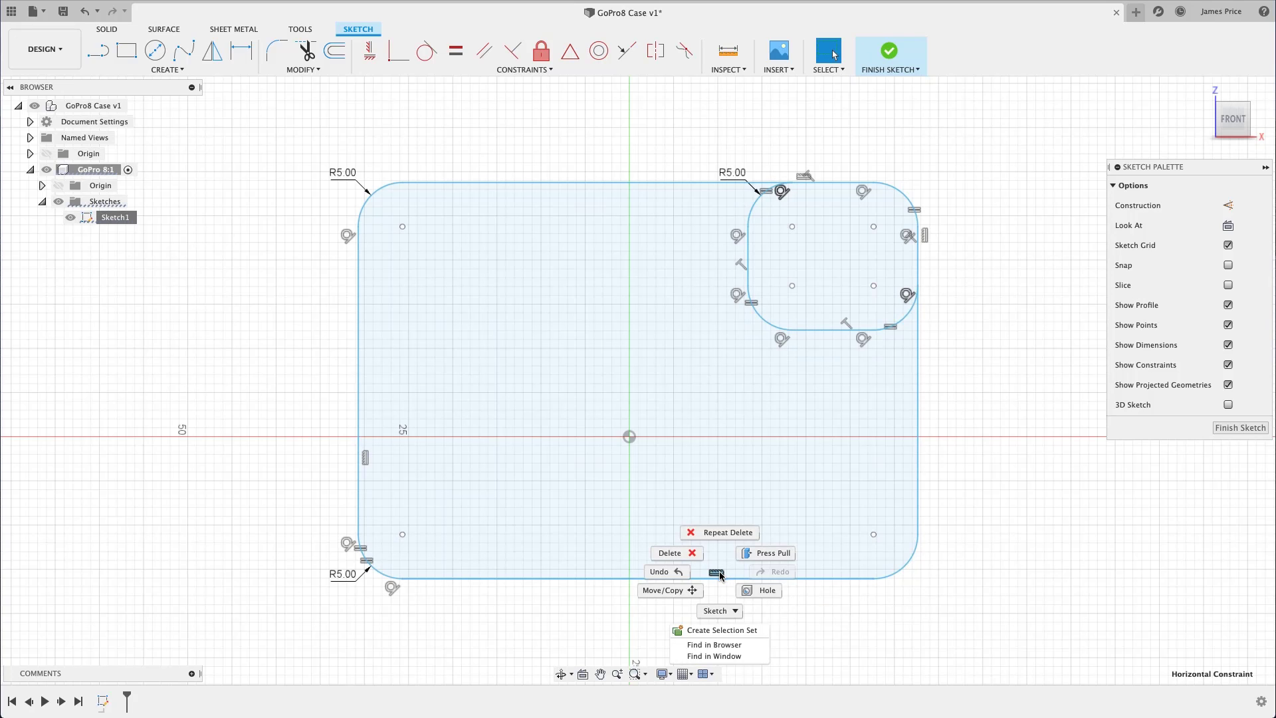
pyautogui.click(723, 533)
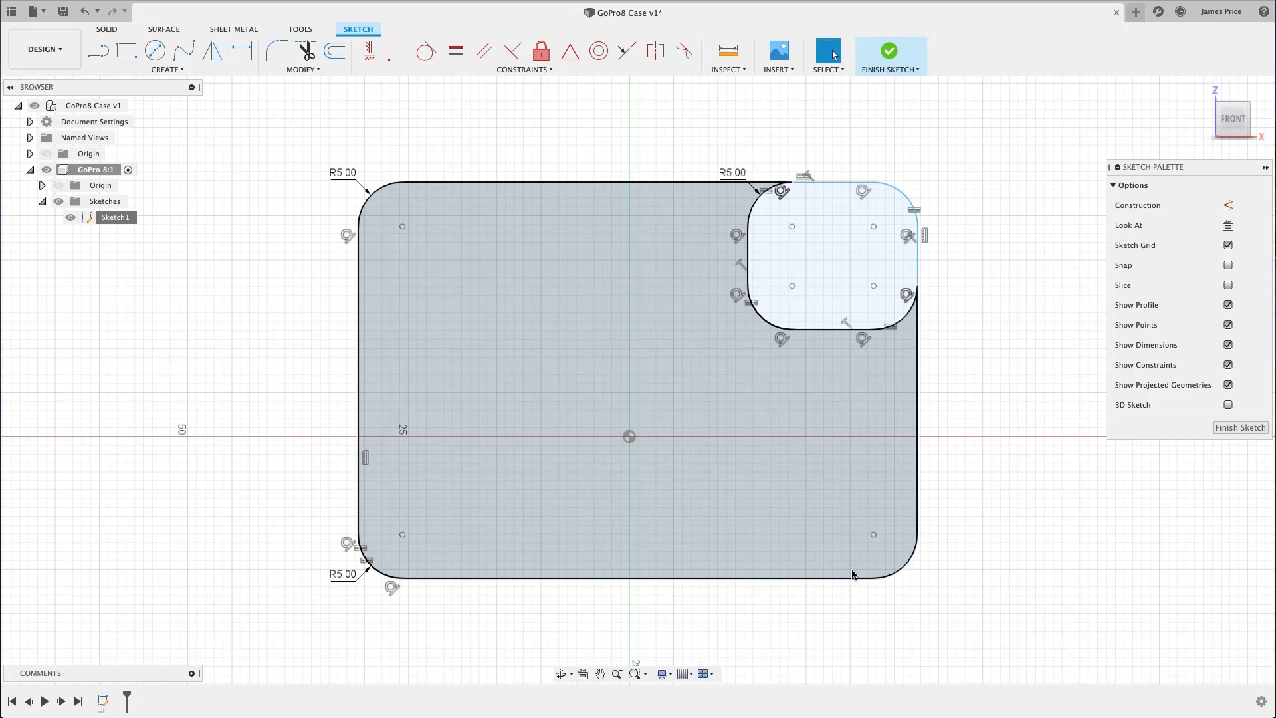
# - Move the bottom edge's right endpoint inward to about X 21.4, Z -16.4 mm, and apply a horizontal constraint to that edge
pyautogui.moveTo(871, 580)
pyautogui.mouseDown()
pyautogui.moveTo(883, 599)
pyautogui.moveTo(842, 611)
pyautogui.moveTo(818, 584)
pyautogui.mouseUp()
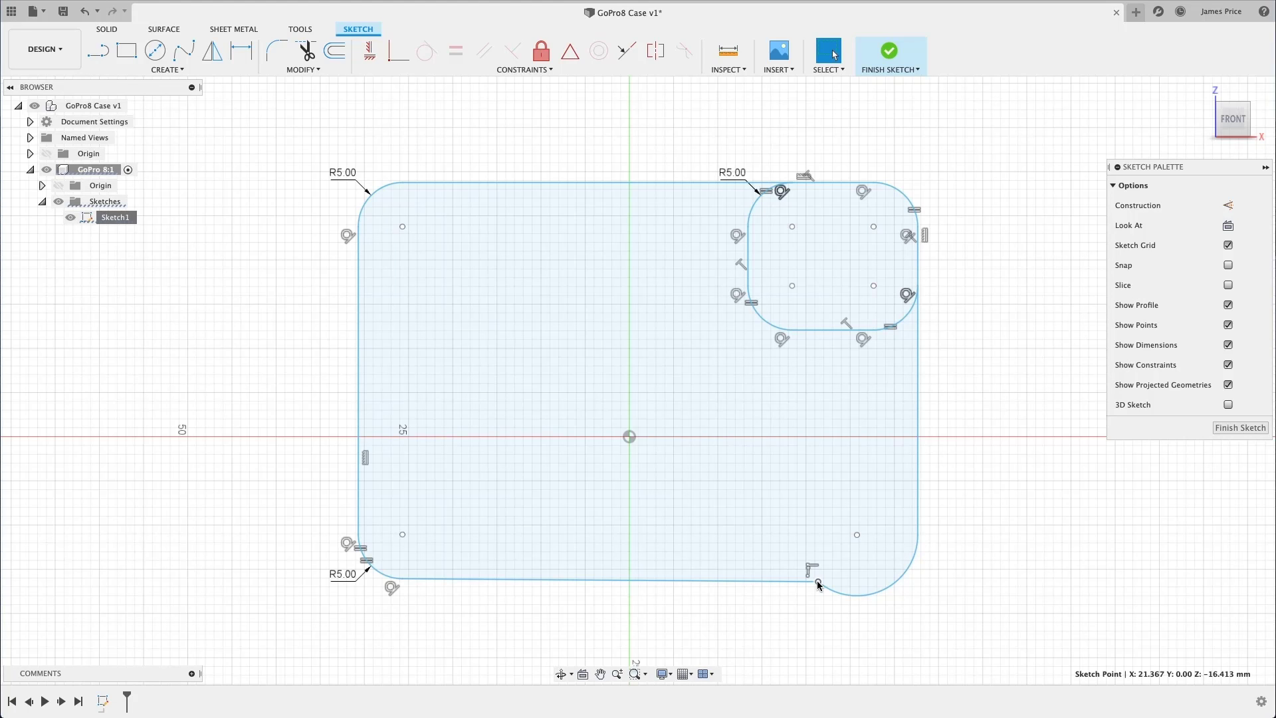
pyautogui.click(818, 584)
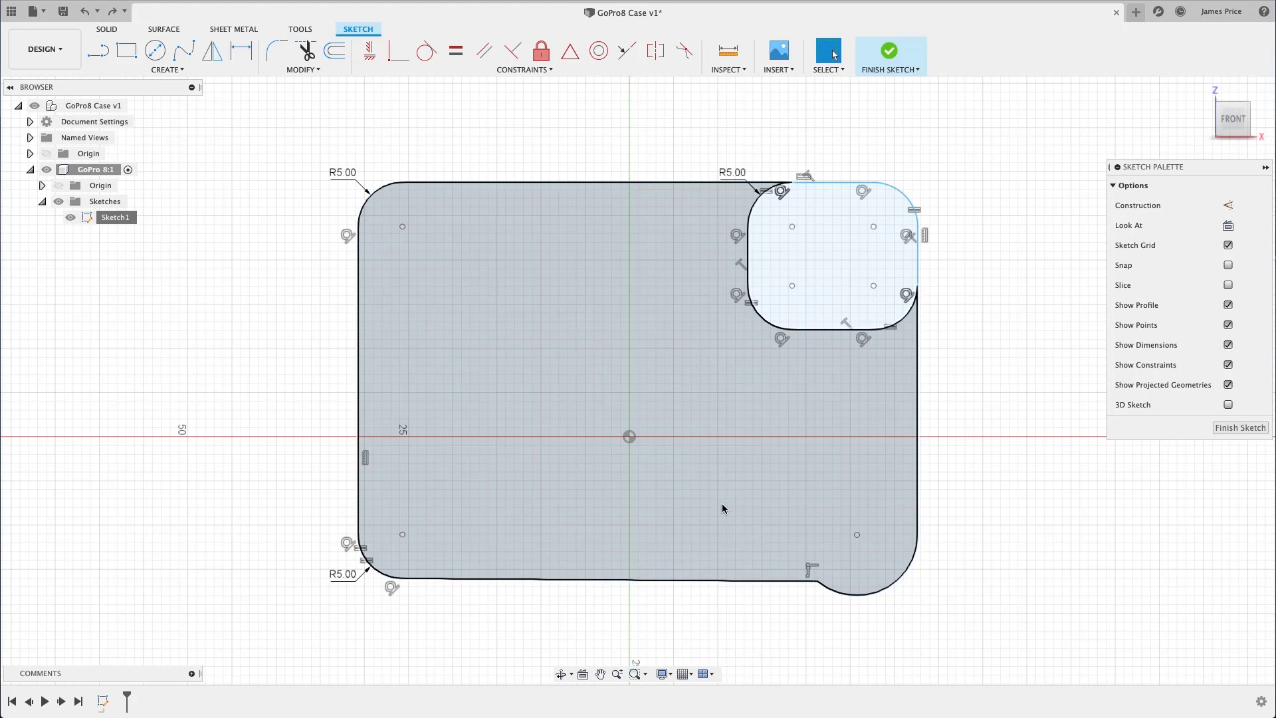
pyautogui.click(370, 51)
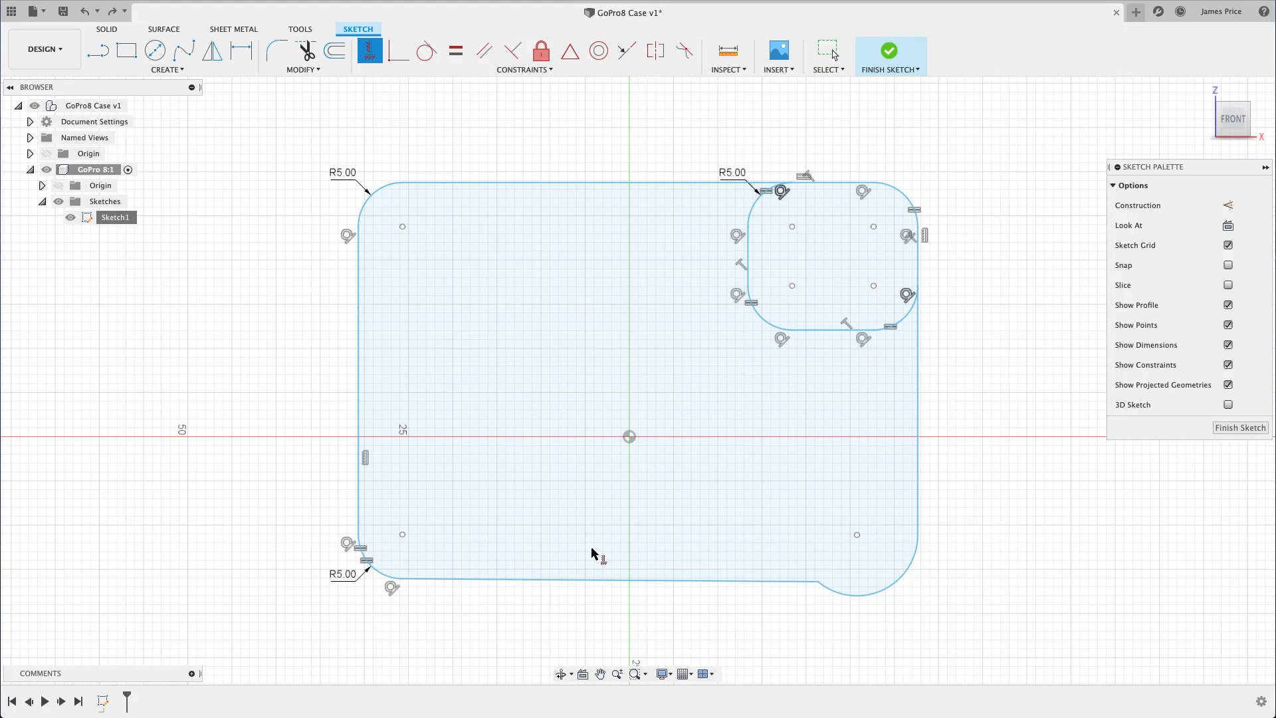
pyautogui.click(622, 582)
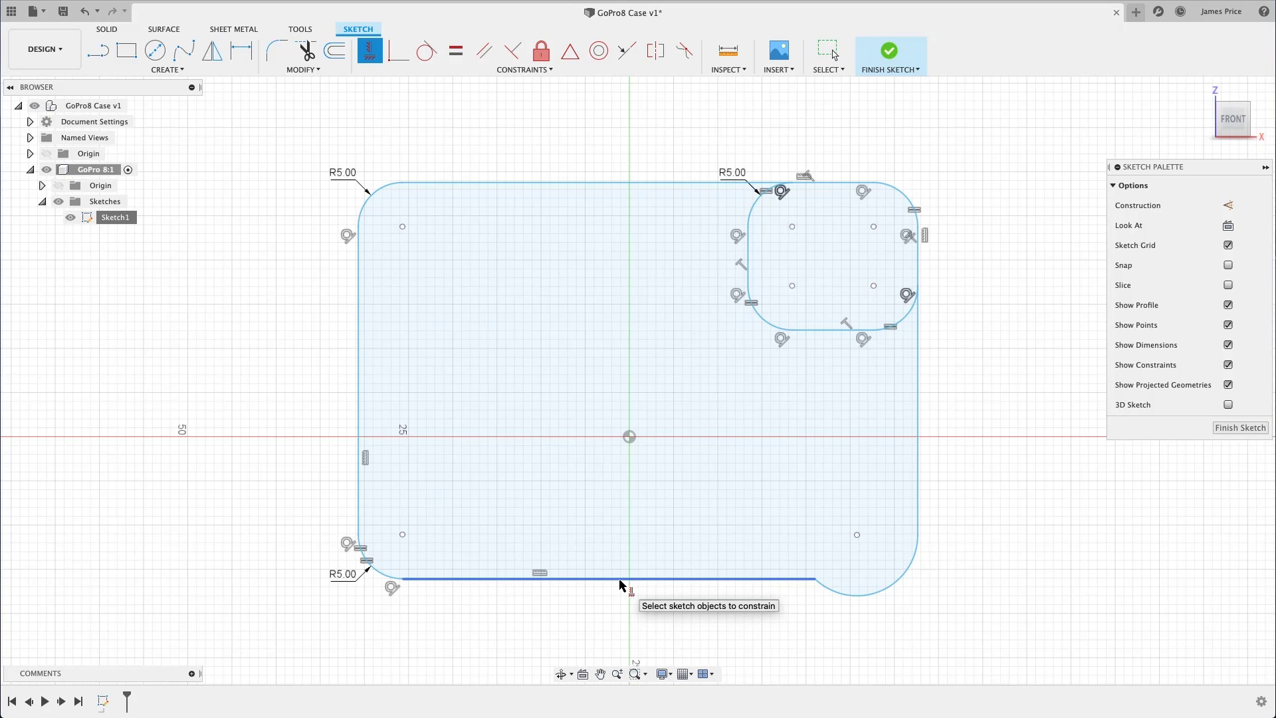
pyautogui.press('Escape')
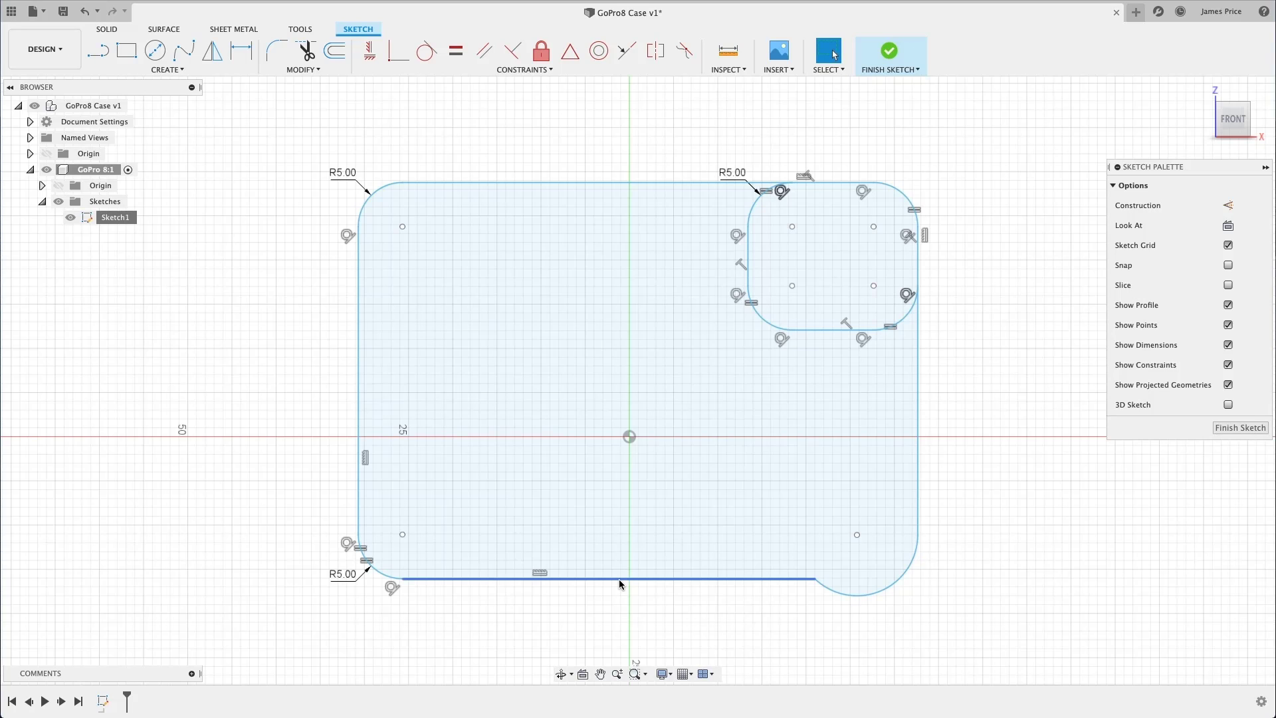
# - Apply a tangent constraint between the outer profile's bottom edge and its lower-right corner arc
pyautogui.click(620, 579)
pyautogui.keyDown('shift'); pyautogui.click(911, 568); pyautogui.keyUp('shift')
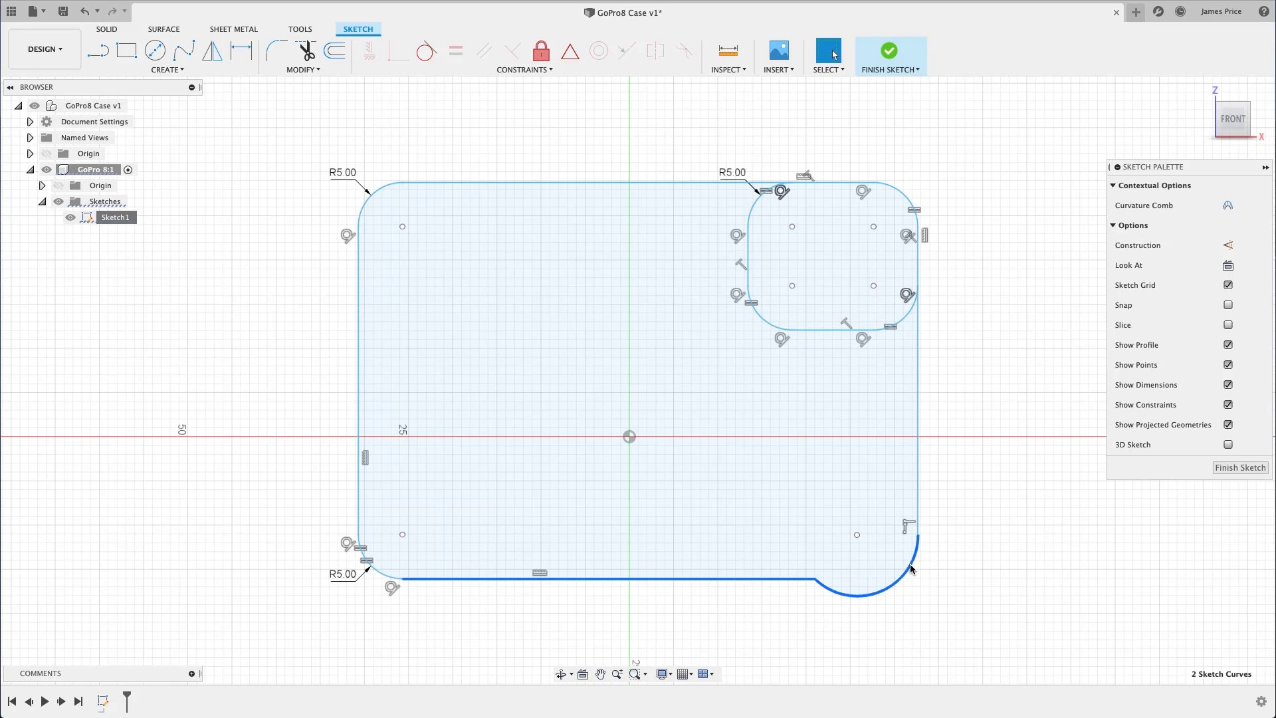
pyautogui.rightClick(915, 561)
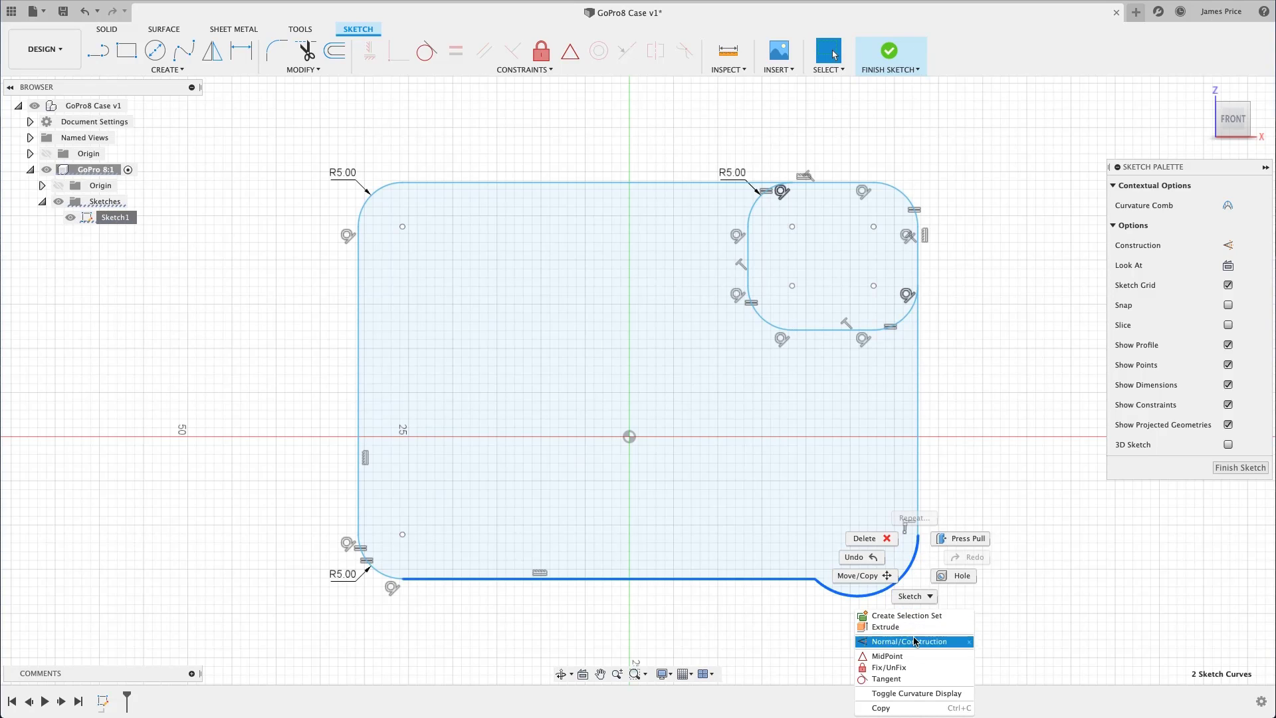
pyautogui.click(917, 678)
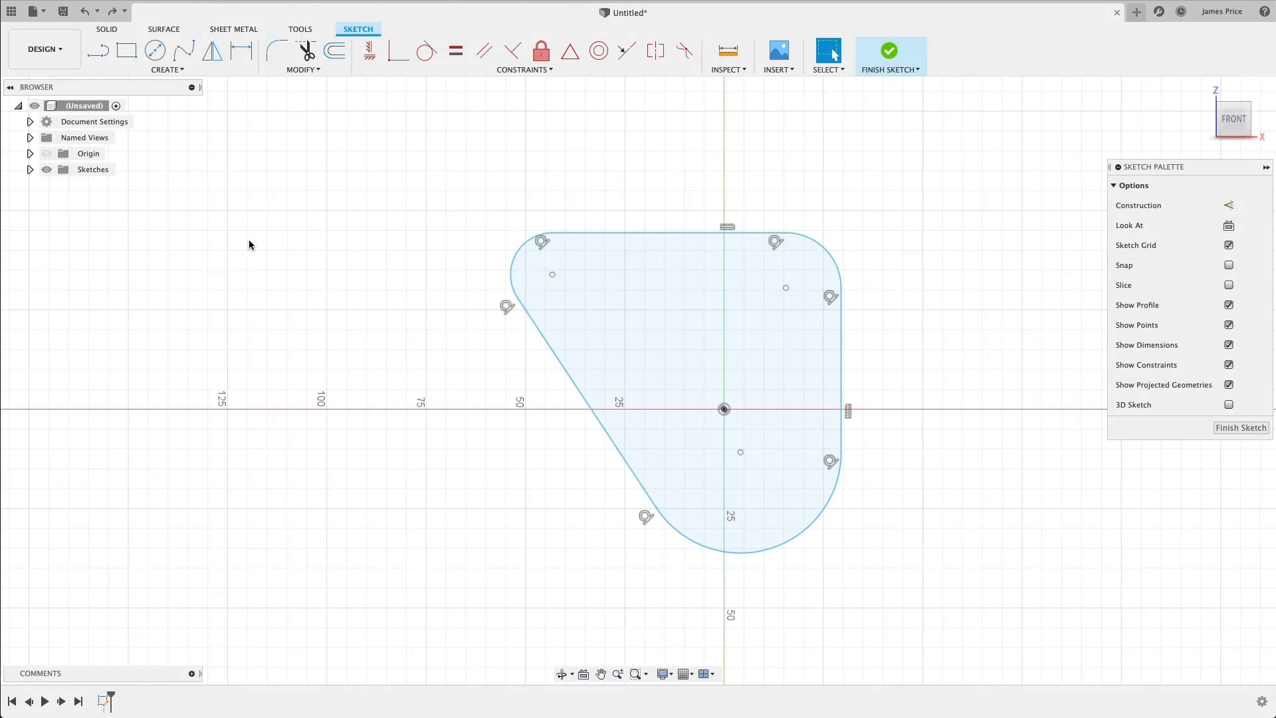
# - Dimension the top edge of the untitled sketch's slanted rounded profile at 60 mm
pyautogui.press('d')
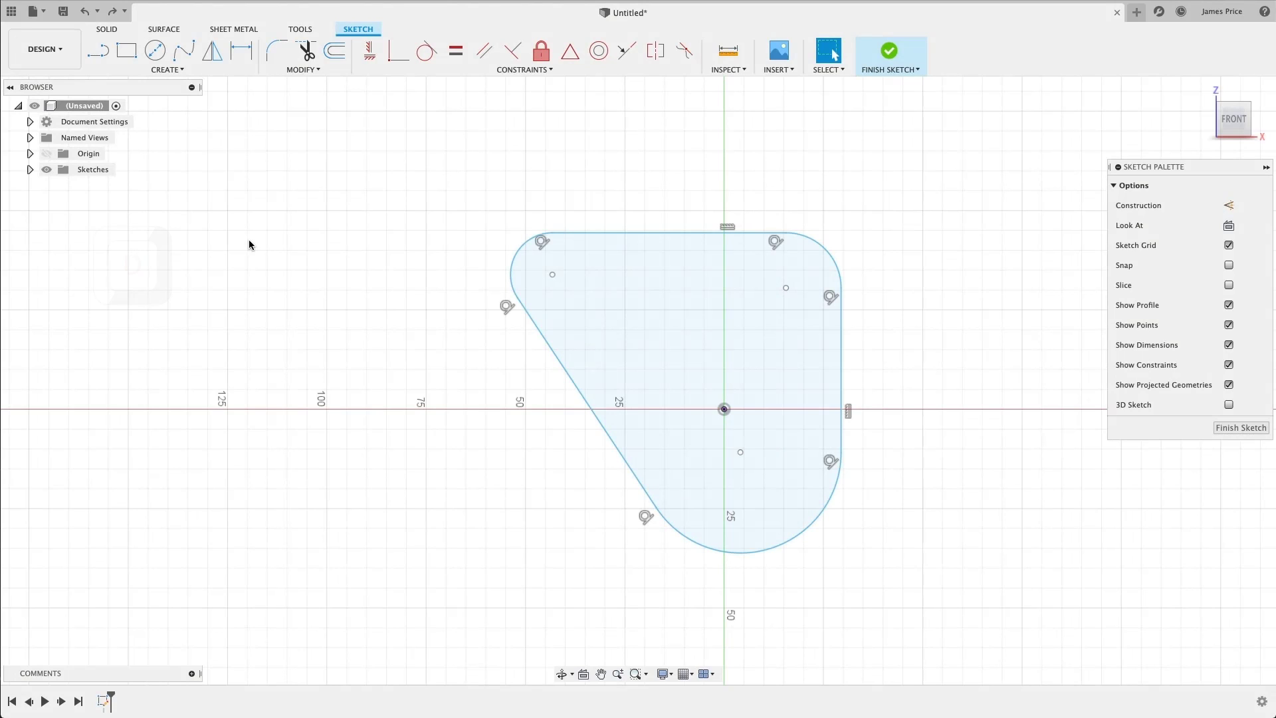
pyautogui.click(241, 57)
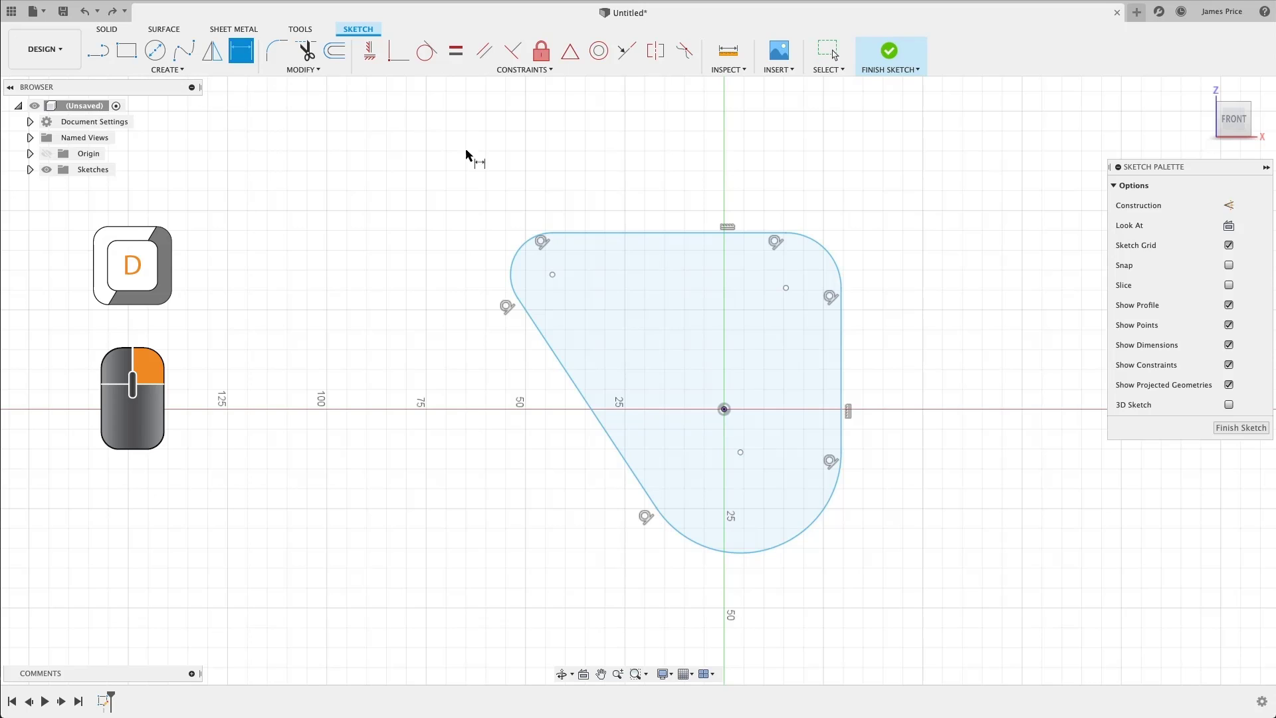
pyautogui.click(626, 233)
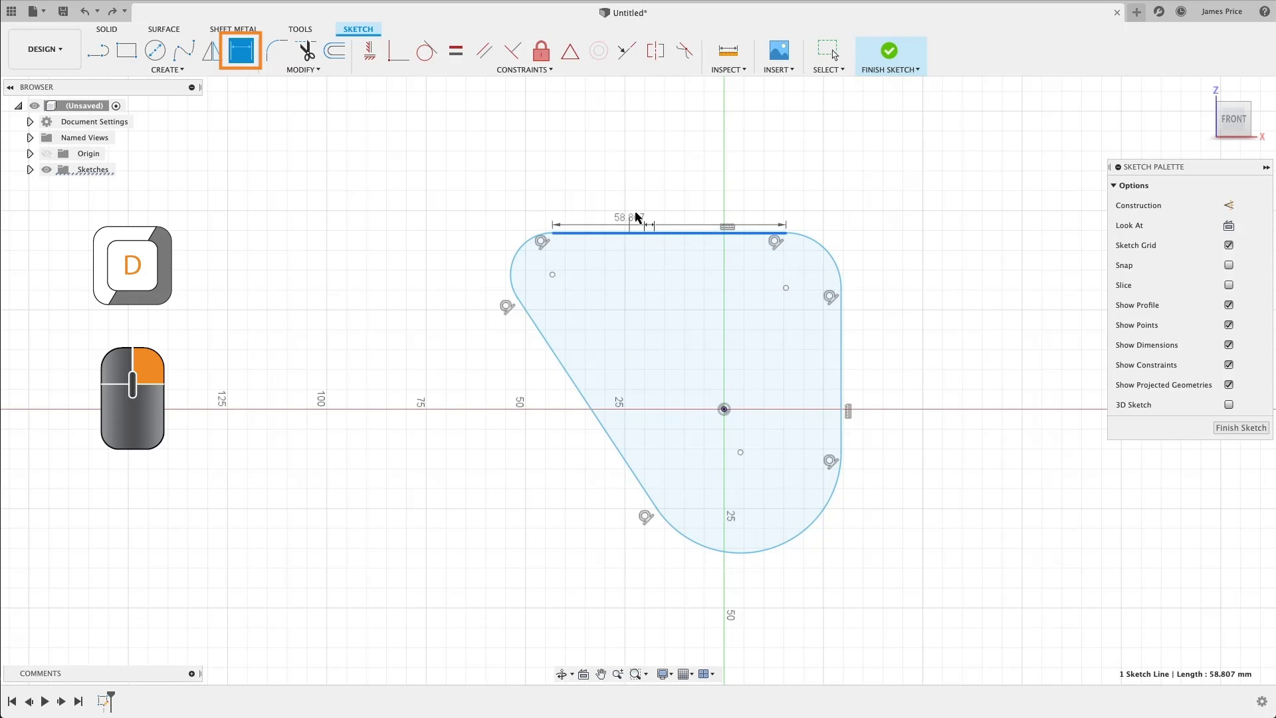
pyautogui.click(658, 177)
pyautogui.write('60')
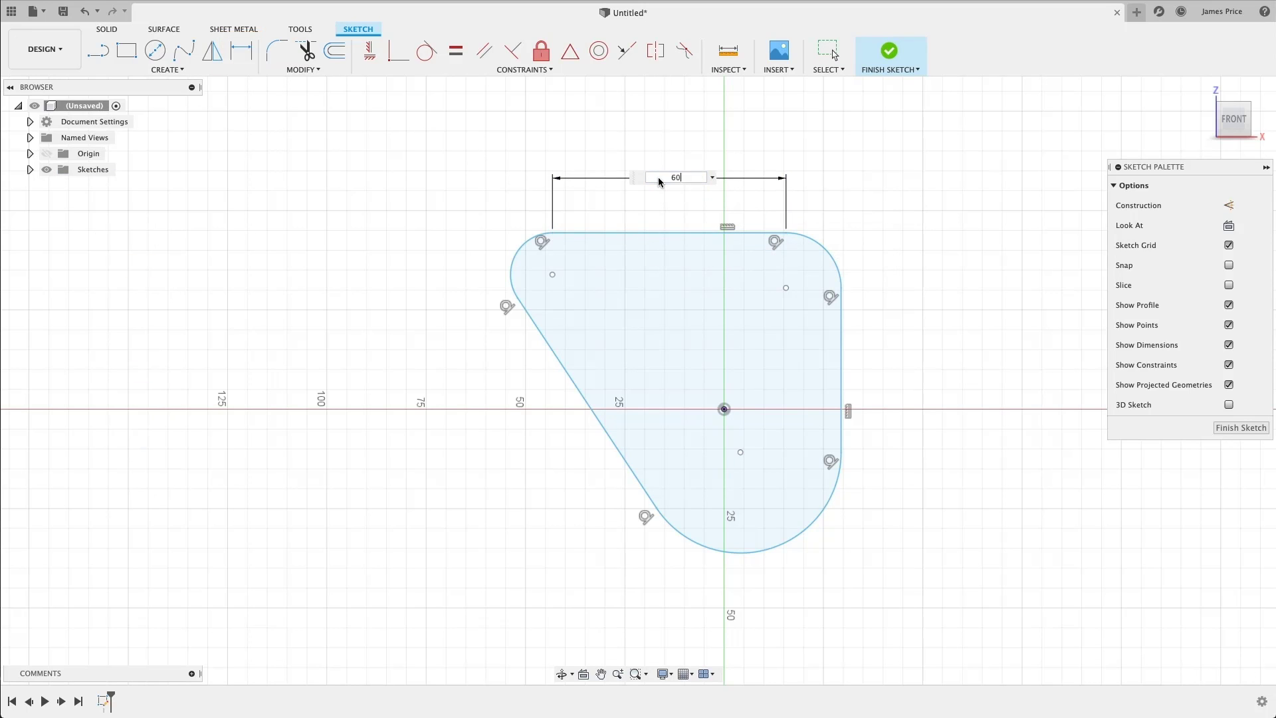
pyautogui.press('Return')
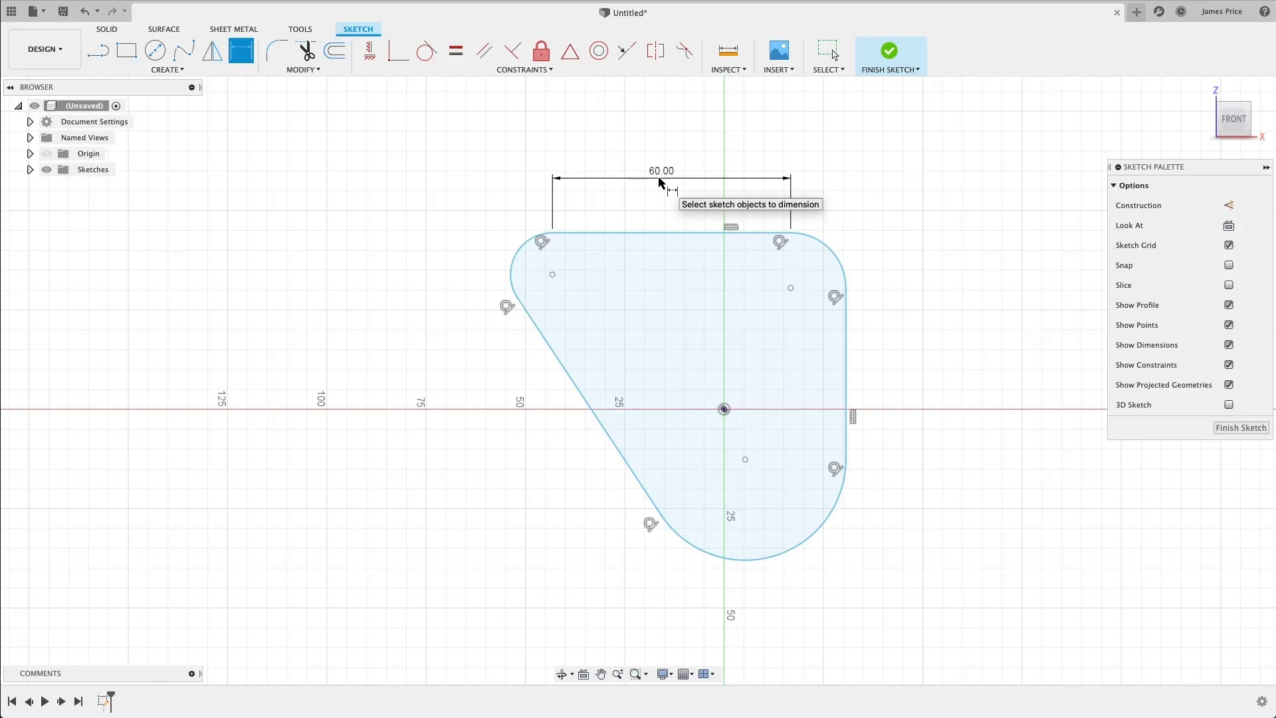
# - Dimension the angle between the profile's top edge and its slanted left edge at 60 degrees
pyautogui.click(650, 232)
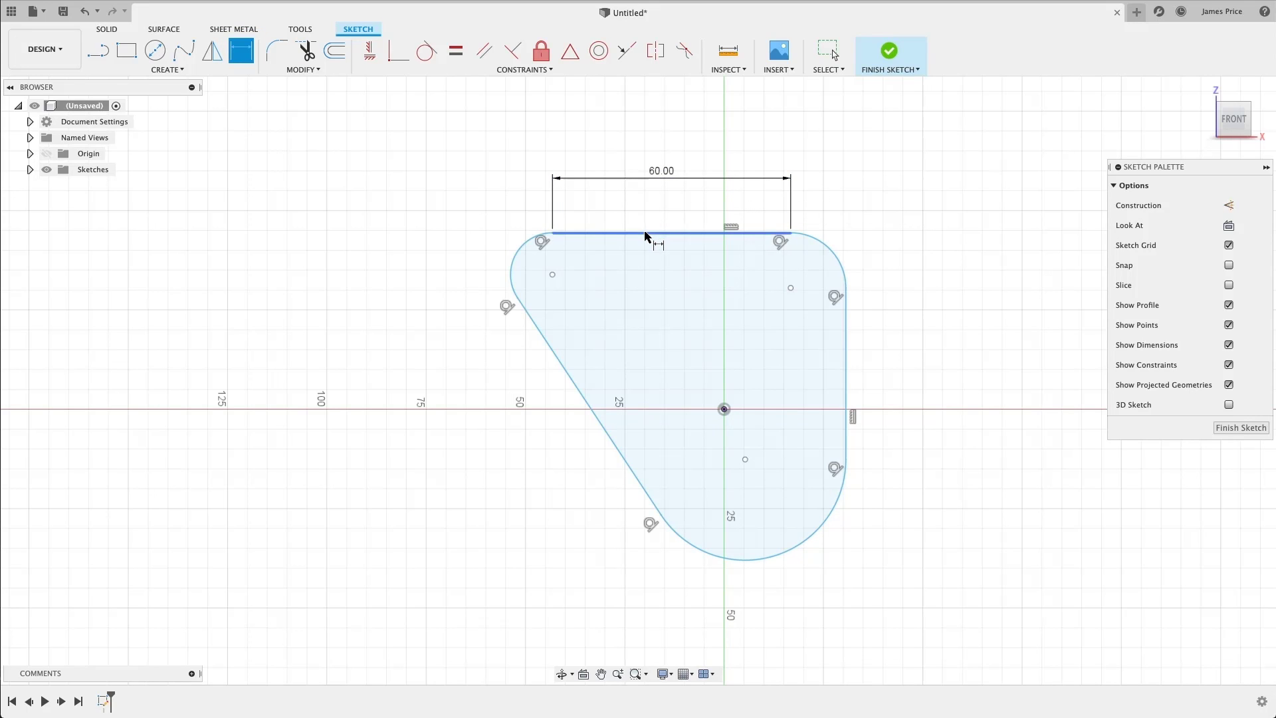
pyautogui.click(566, 361)
pyautogui.click(622, 331)
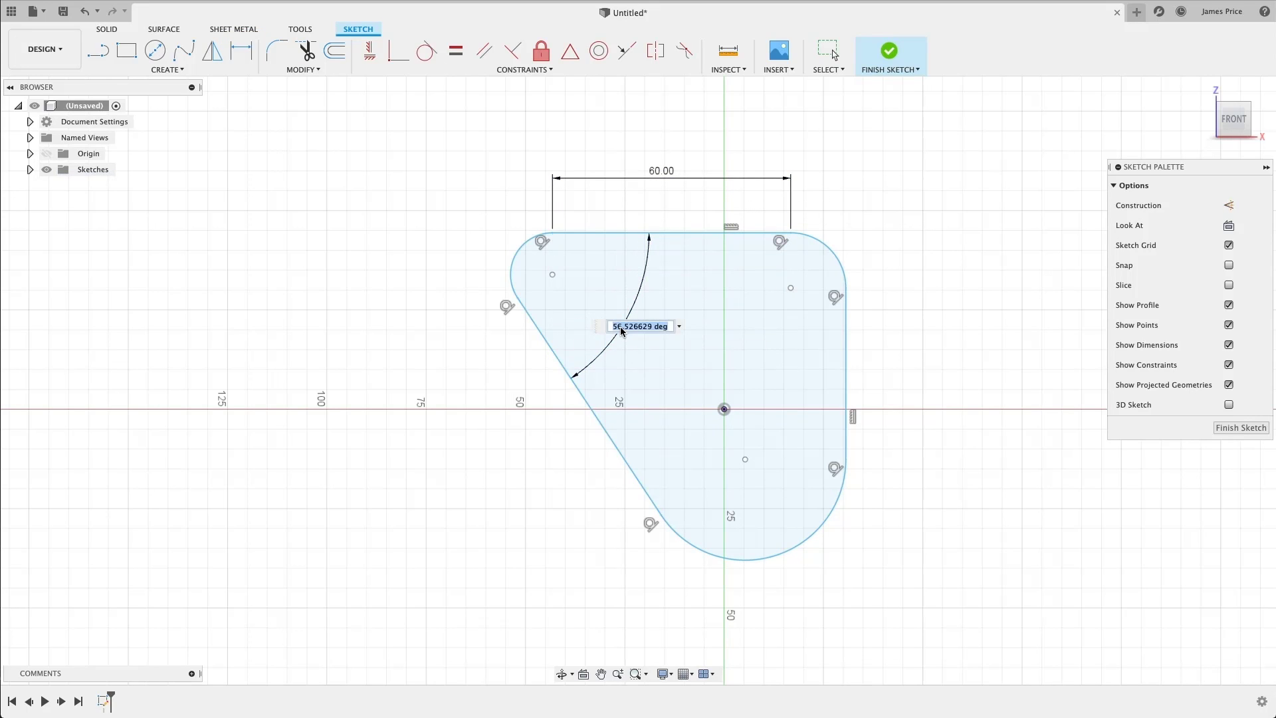
pyautogui.write('60')
pyautogui.press('Return')
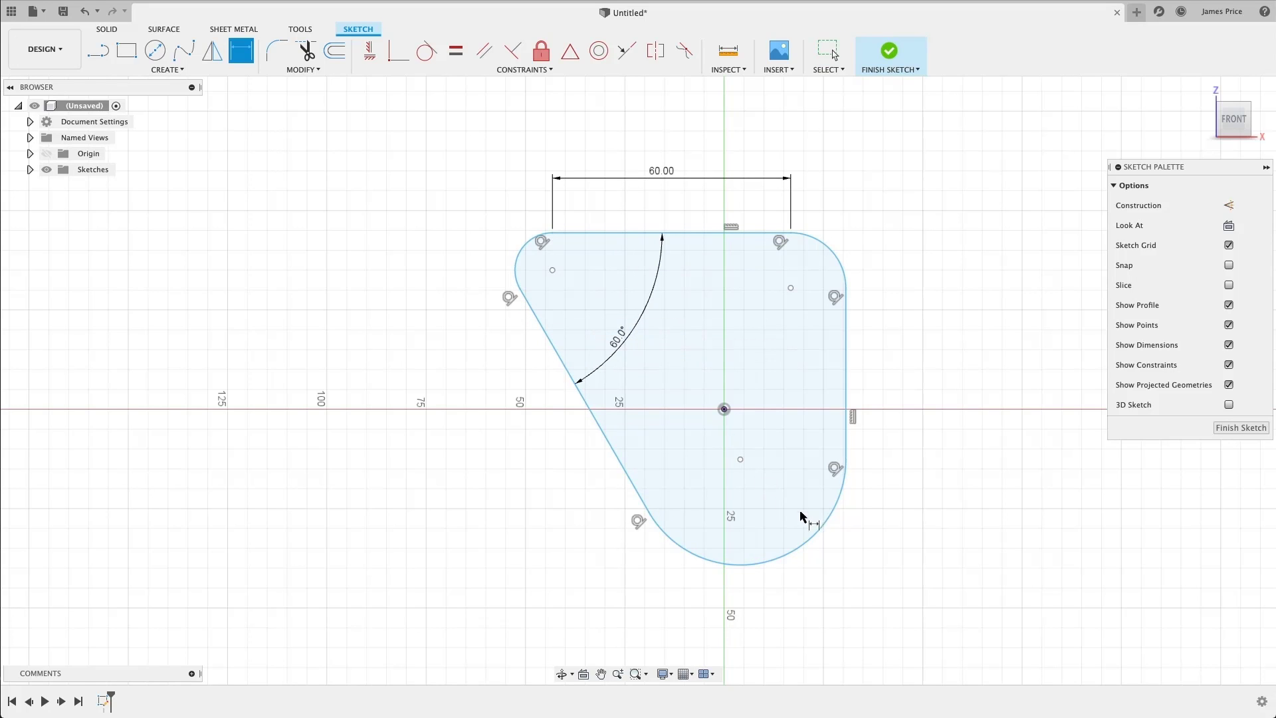
# - Dimension the radius of the profile's large bottom arc at 25 mm
pyautogui.click(830, 527)
pyautogui.click(876, 555)
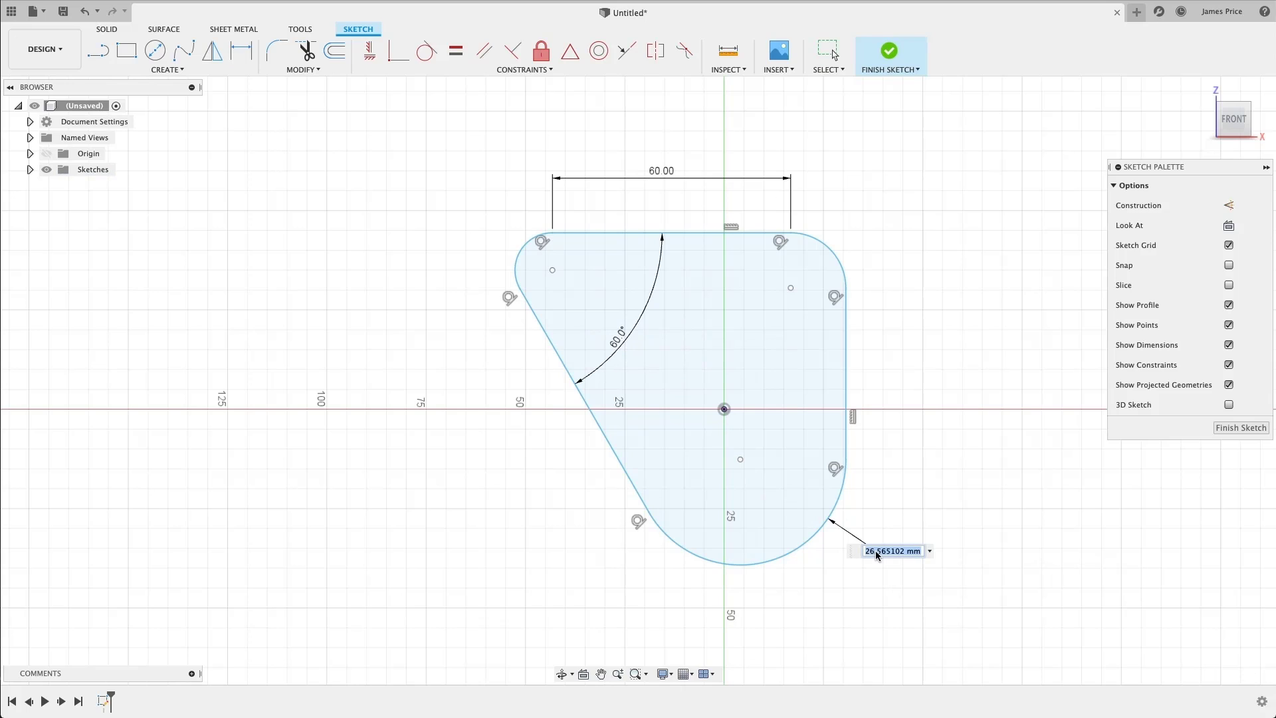
pyautogui.write('25')
pyautogui.press('Return')
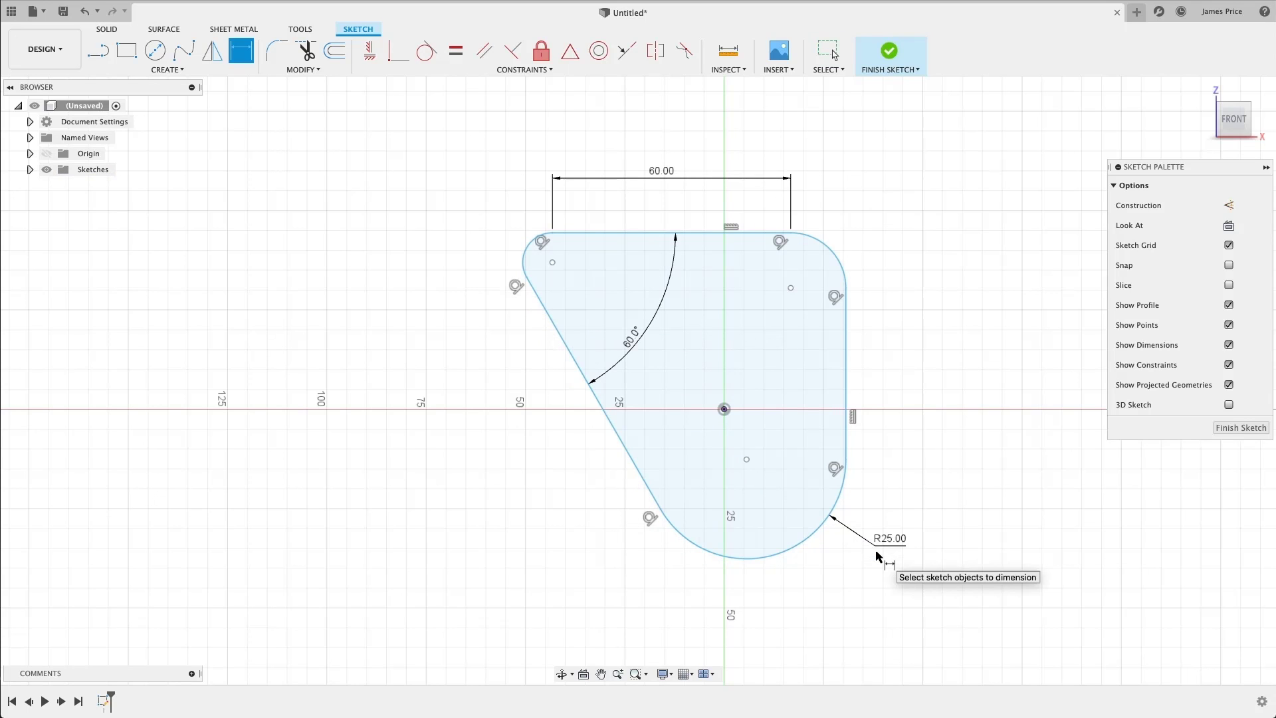
# - Dimension the horizontal distance from the sketch origin to the profile's right vertical edge at 30 mm
pyautogui.click(844, 396)
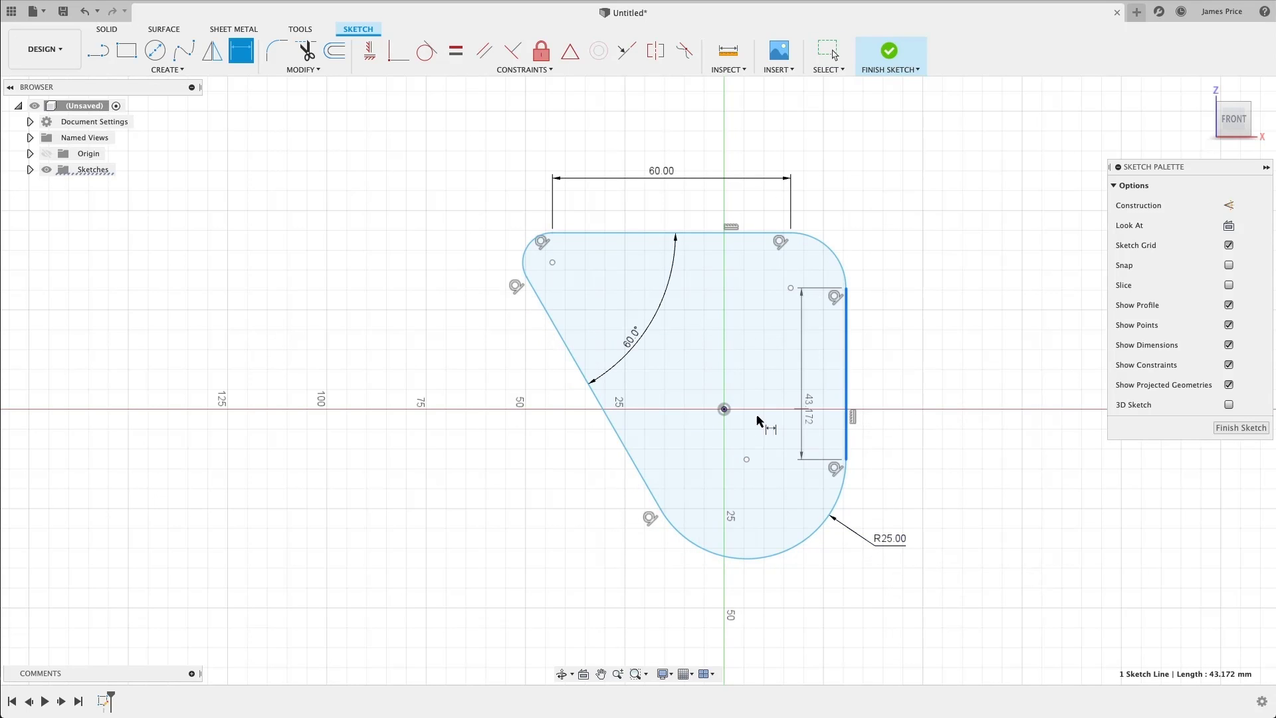
pyautogui.click(724, 409)
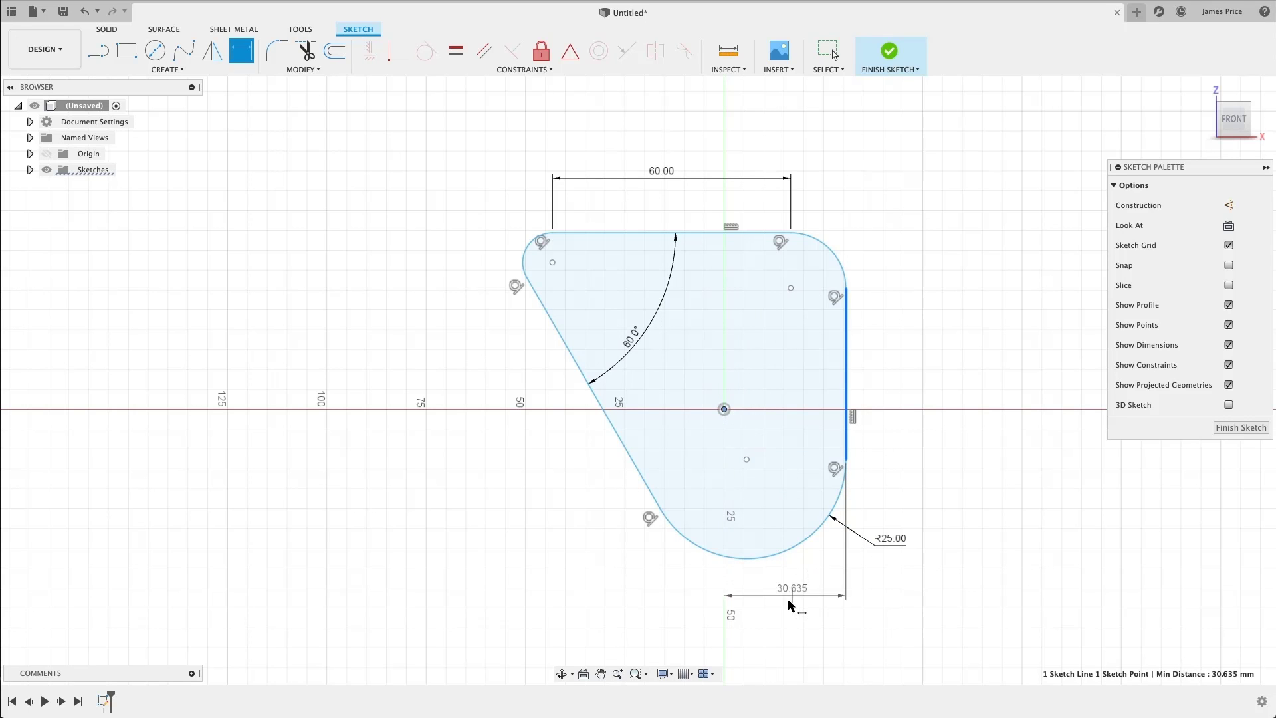
pyautogui.click(783, 599)
pyautogui.write('30')
pyautogui.press('Return')
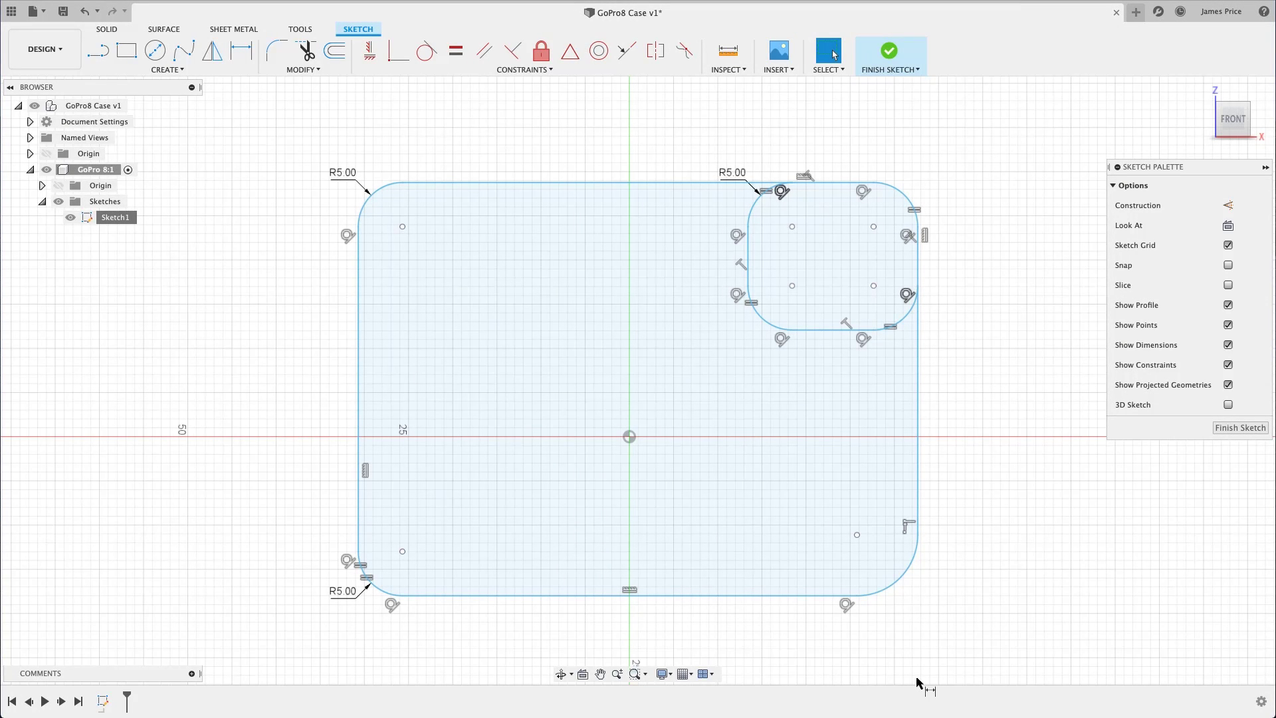
# - Dimension the GoPro 8 outer profile's lower-right corner arc, linking its radius to the upper-left radius dimension d1
pyautogui.press('d')
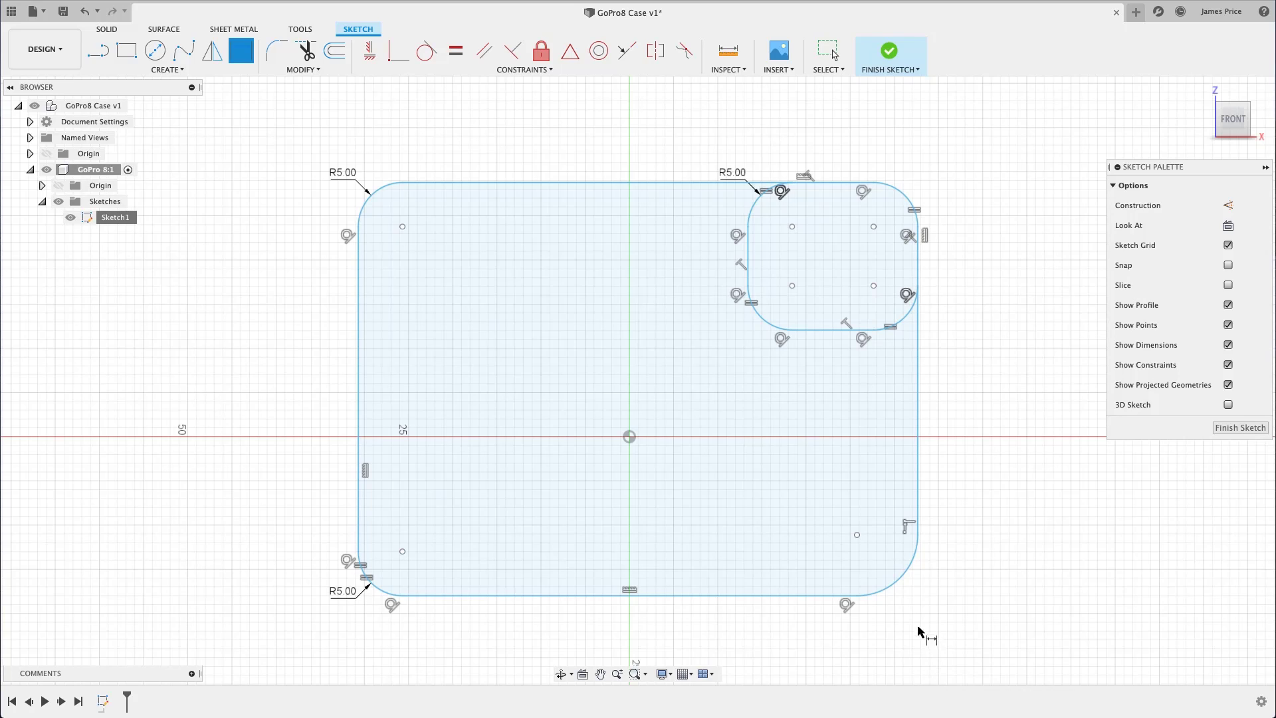
pyautogui.click(901, 582)
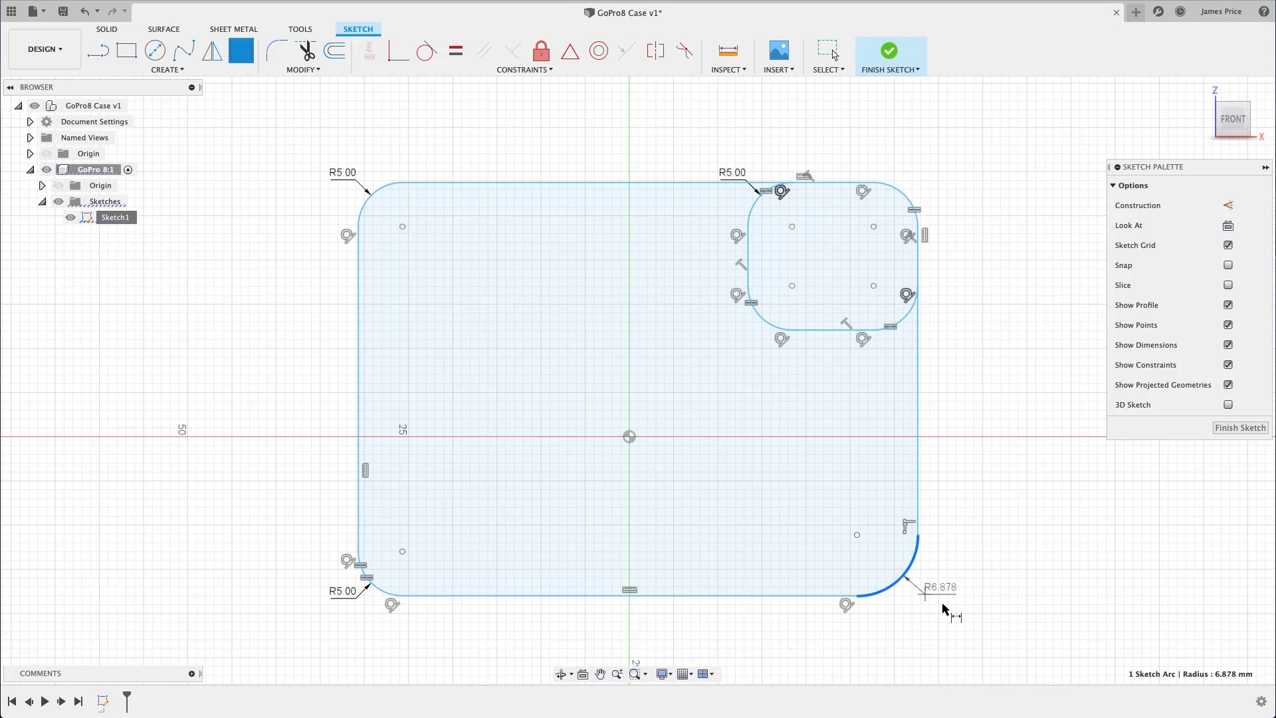
pyautogui.click(943, 606)
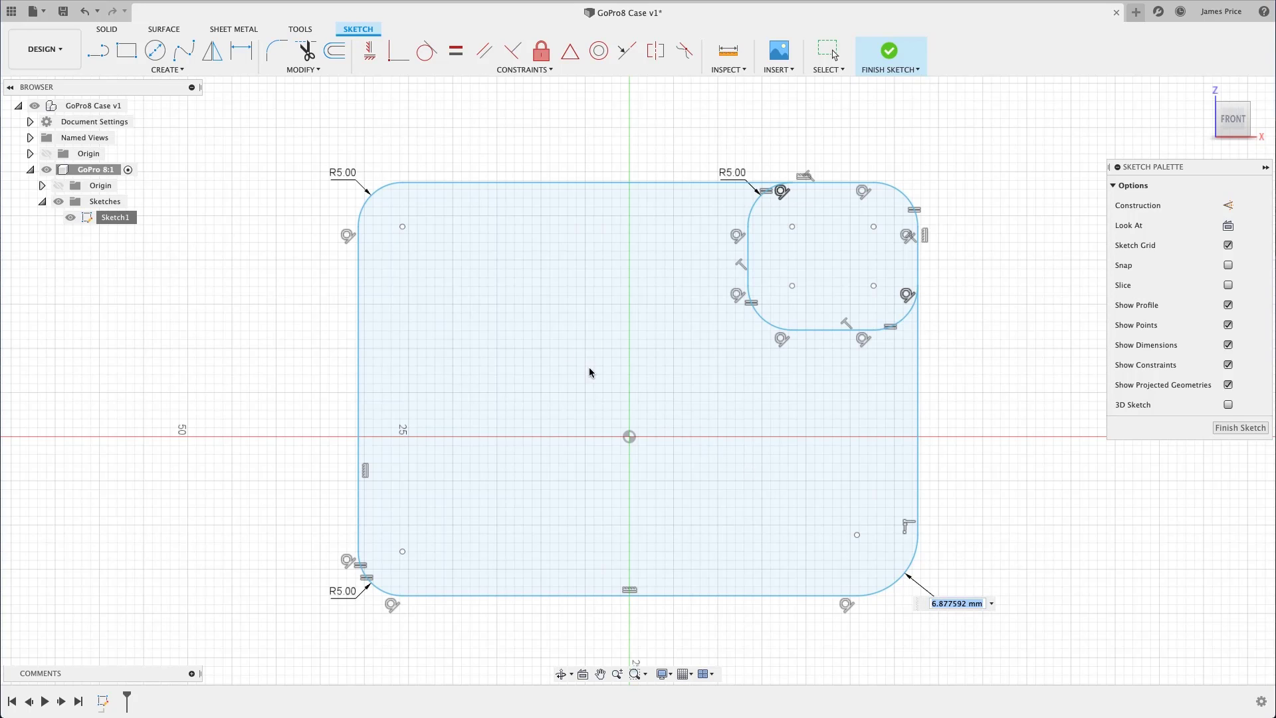
pyautogui.click(343, 174)
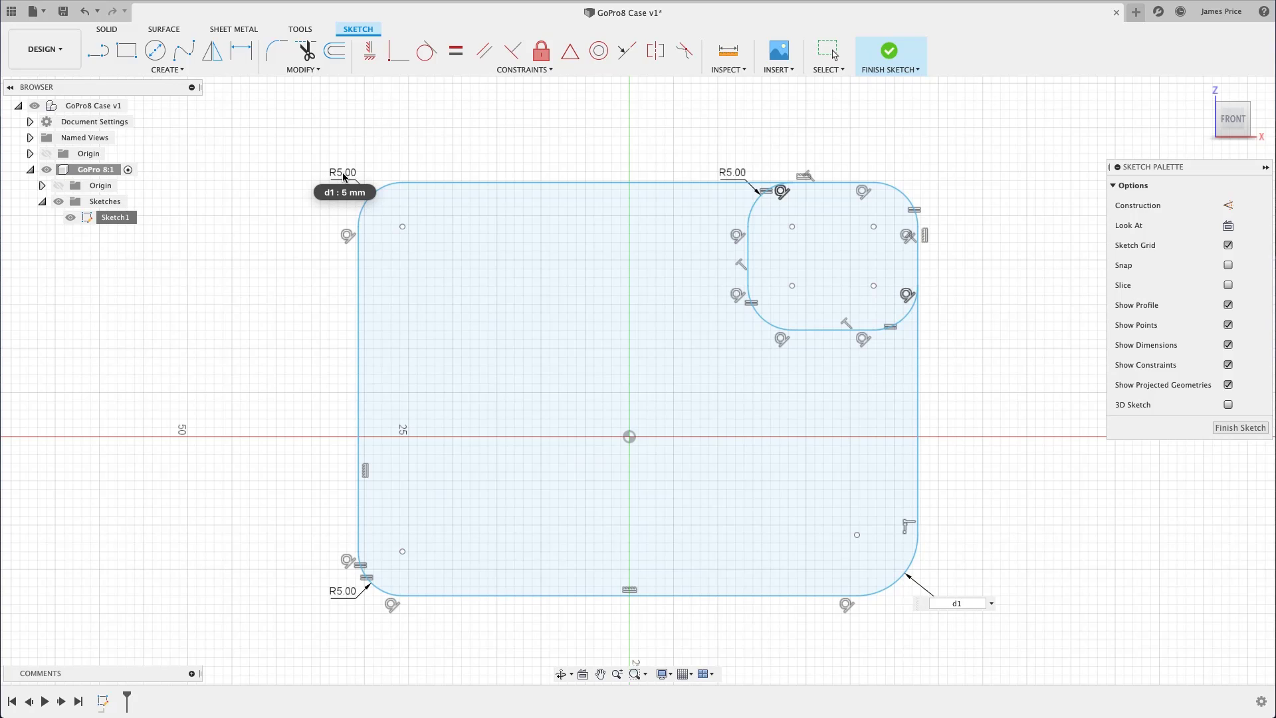
pyautogui.press('Return')
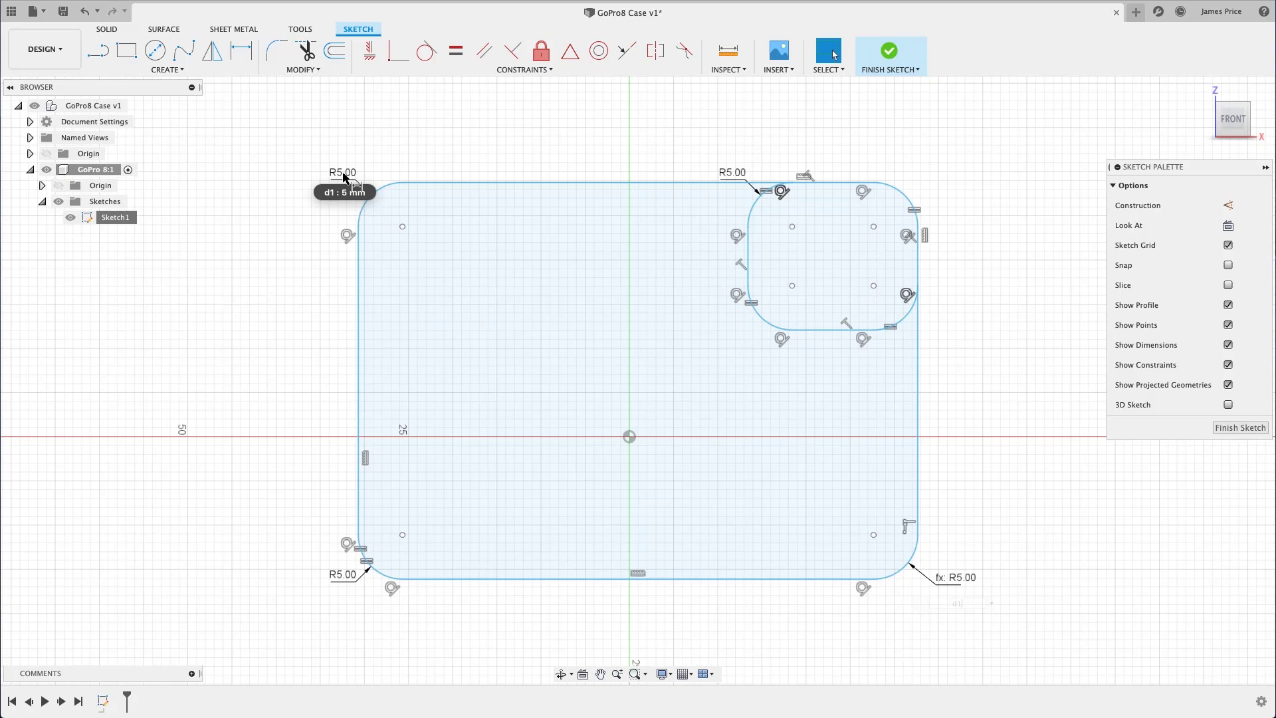
pyautogui.press('Escape')
# - Set the outer profile's upper-left corner radius to 6 mm
pyautogui.doubleClick(343, 174)
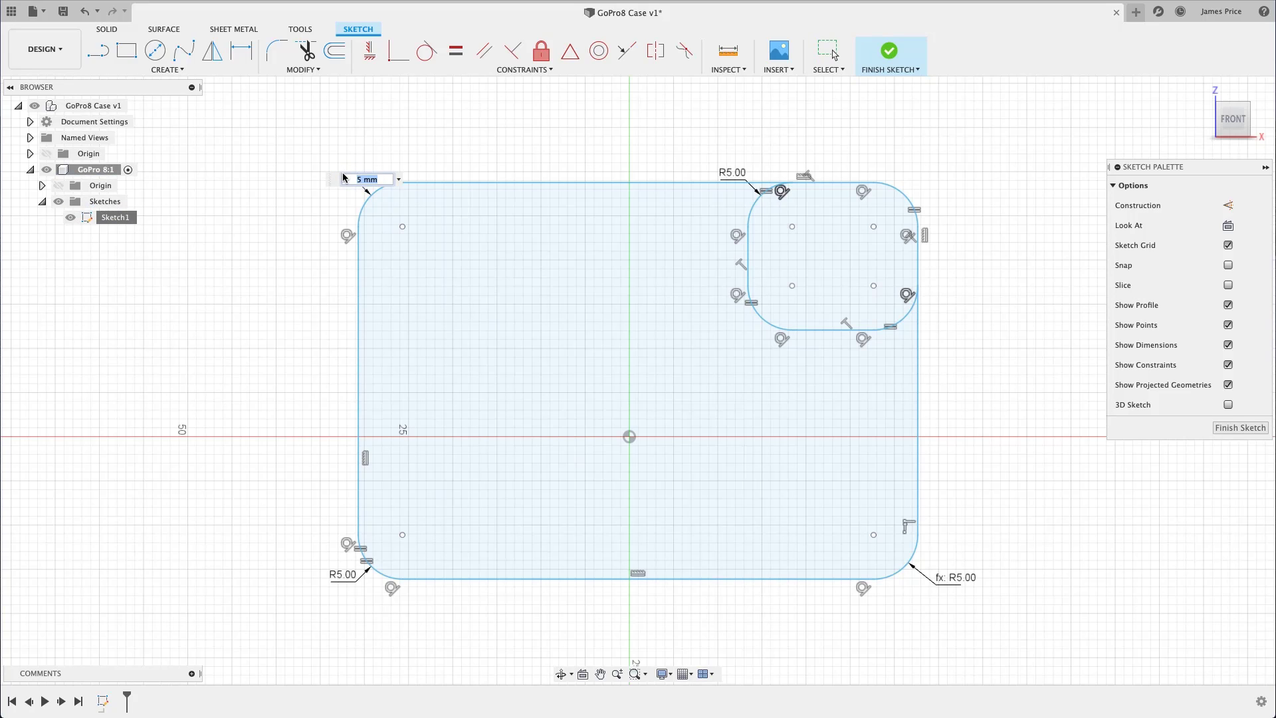
pyautogui.write('6')
pyautogui.press('Return')
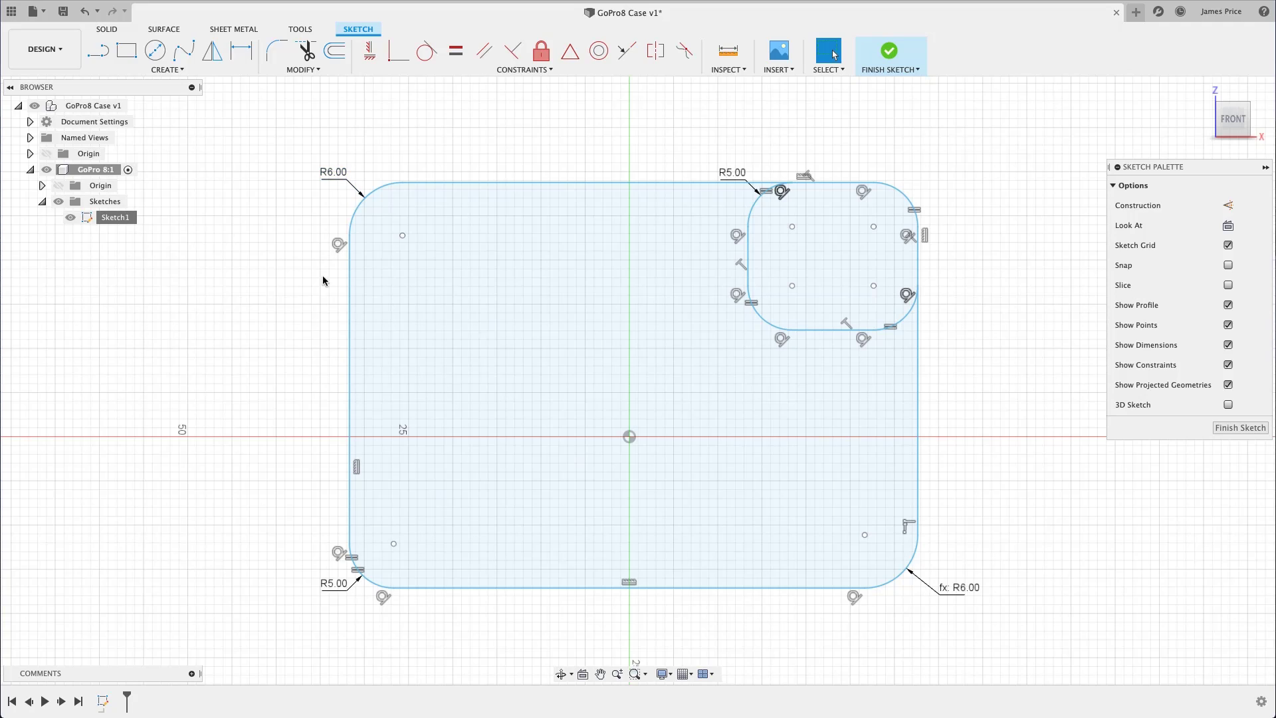
# - Link the outer profile's lower-left radius and the inner rounded square's upper-left radius to the outer upper-left radius dimension d1
pyautogui.doubleClick(336, 585)
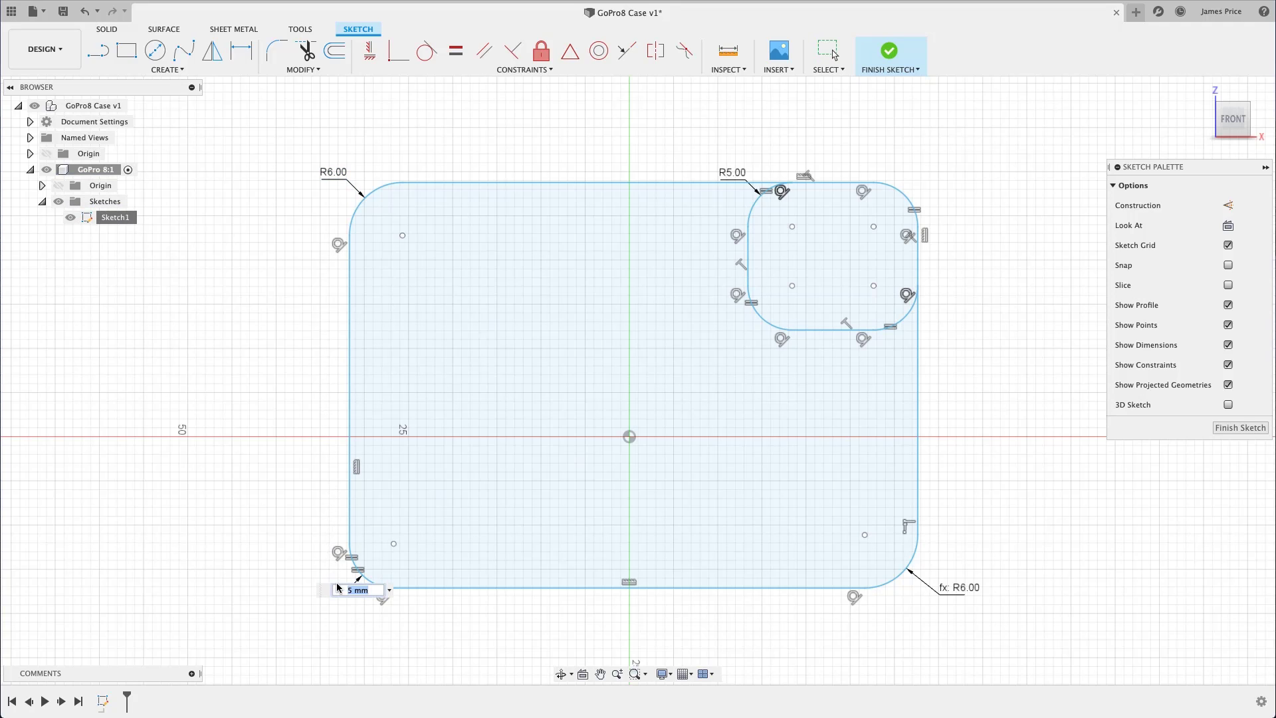
pyautogui.click(339, 176)
pyautogui.press('Return')
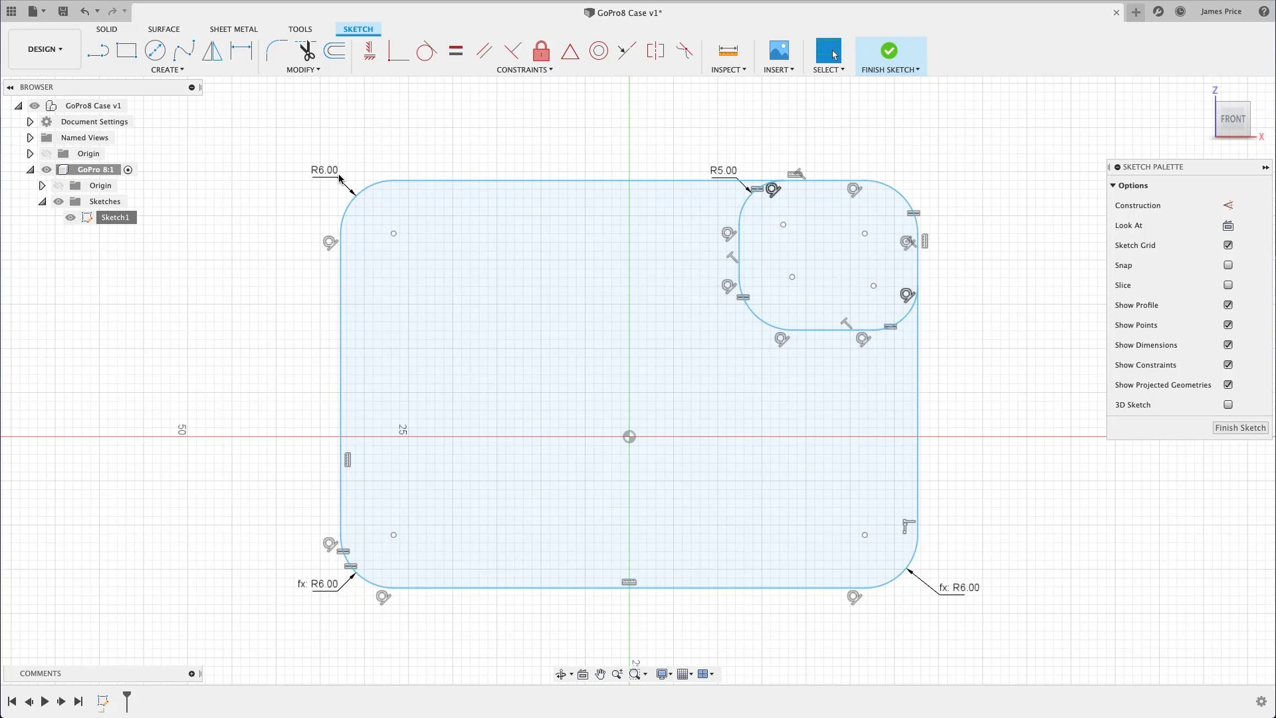
pyautogui.doubleClick(723, 174)
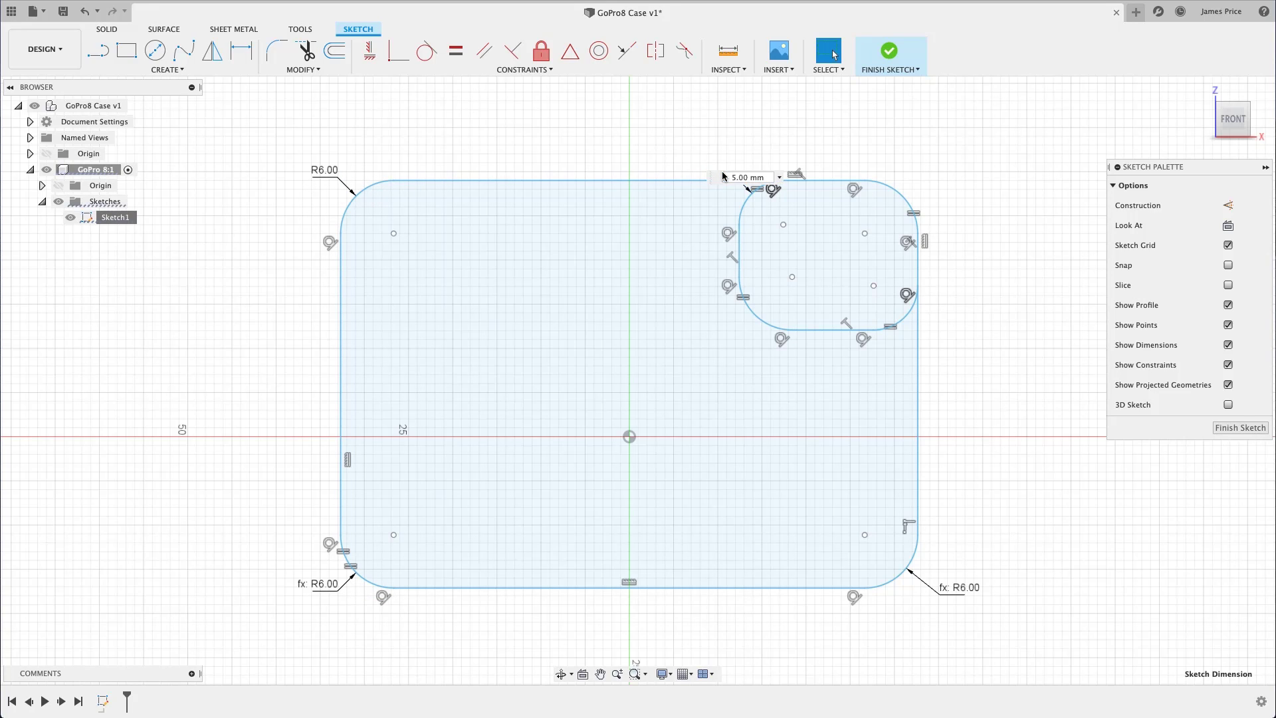
pyautogui.click(324, 174)
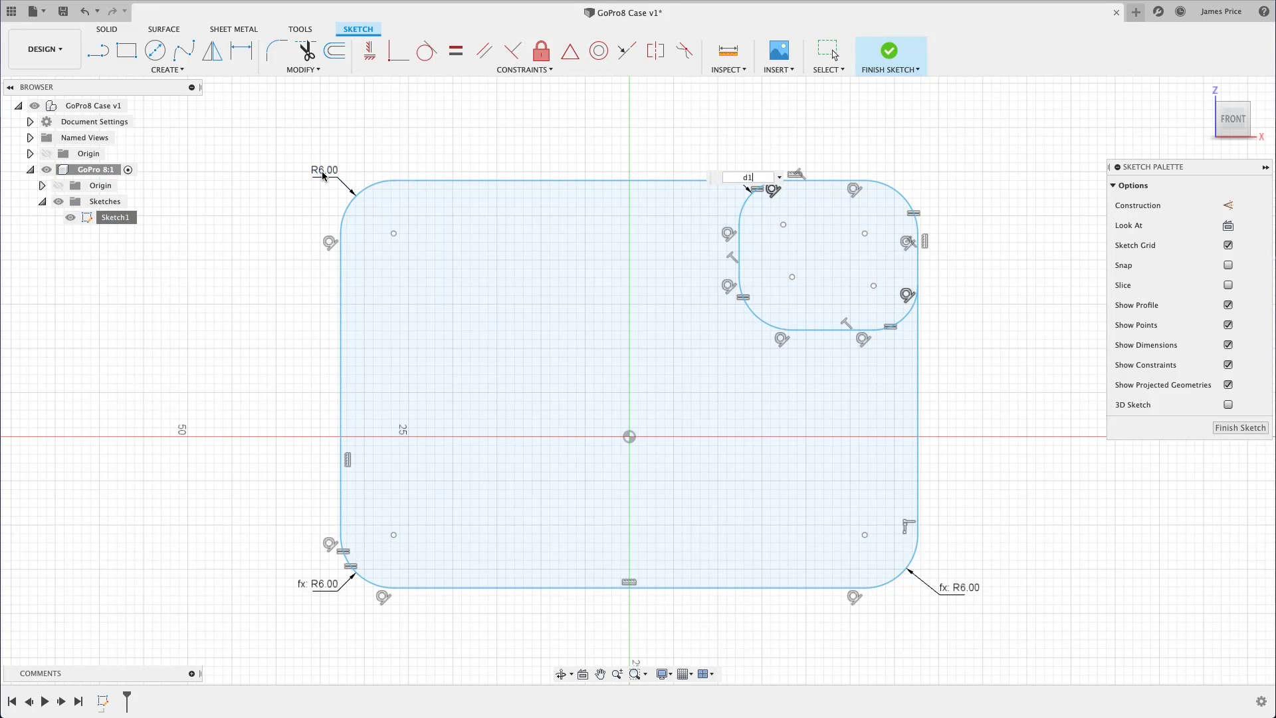
pyautogui.press('Return')
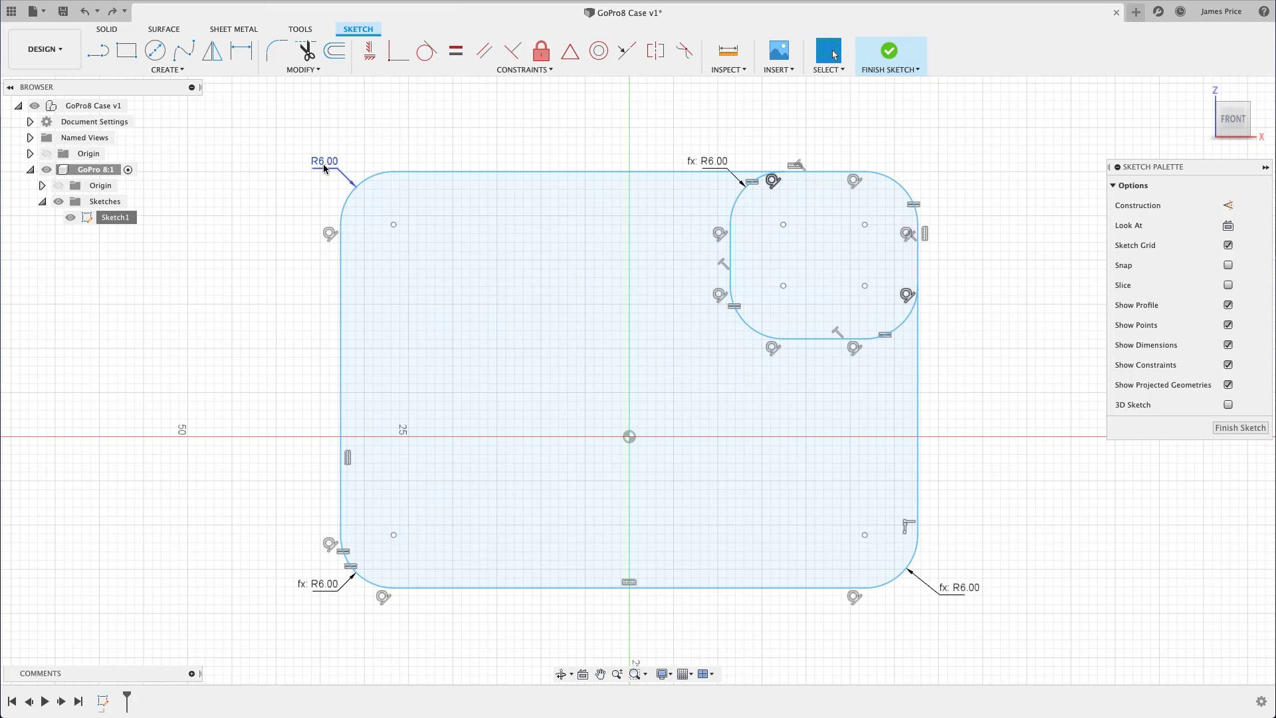
# - Set the driving upper-left corner radius of the outer profile to 5 mm
pyautogui.doubleClick(324, 164)
pyautogui.write('5')
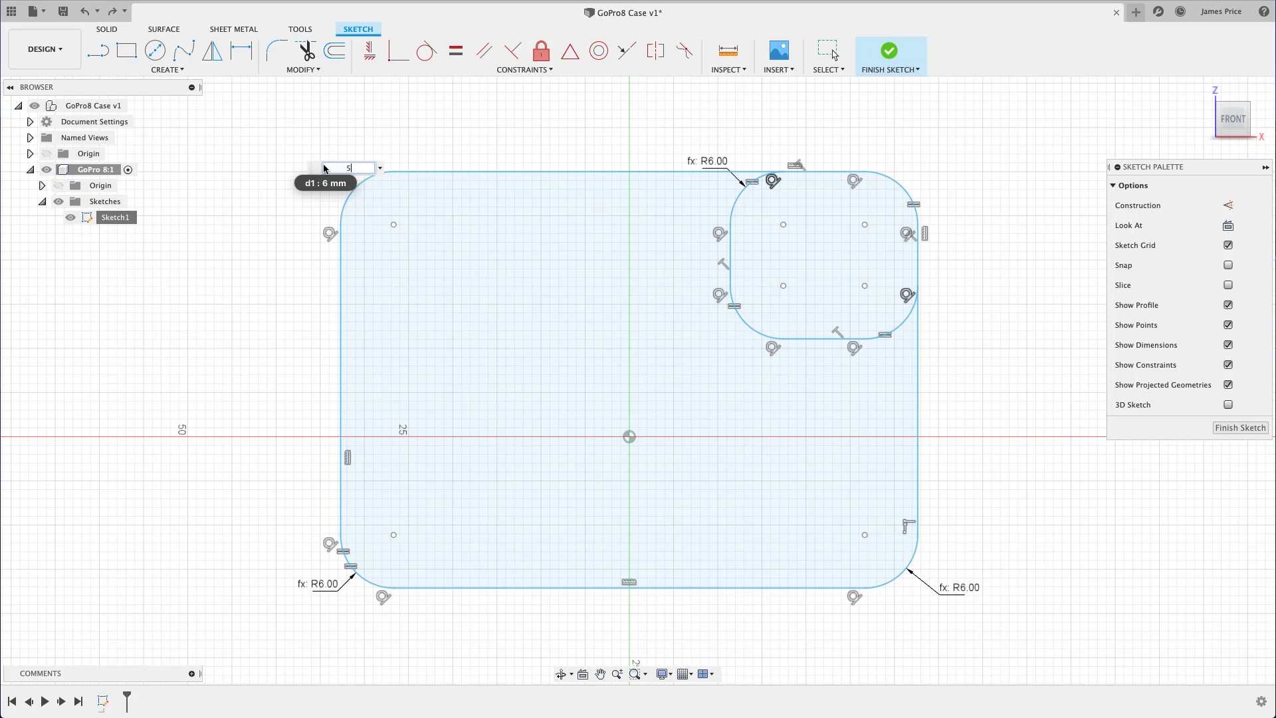
pyautogui.press('Return')
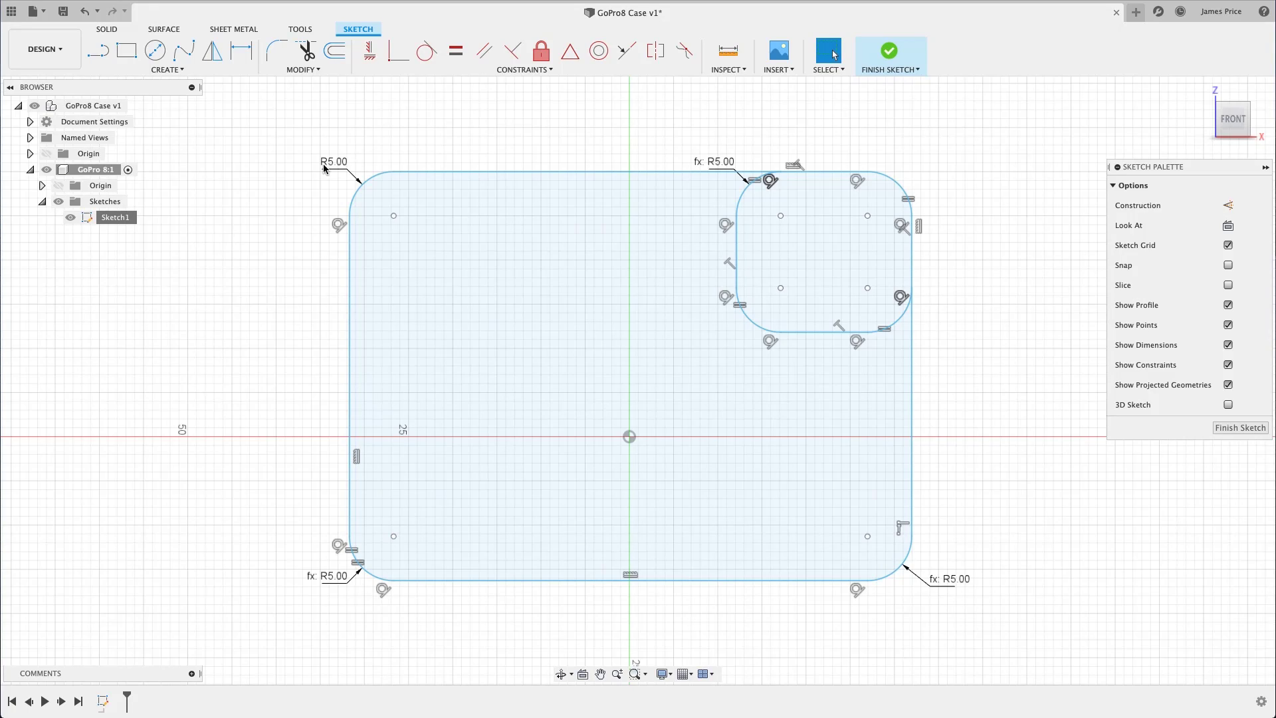
# - Try a horizontal line from the midpoint of the outer profile's left edge across to its right edge, and undo it
pyautogui.click(108, 53)
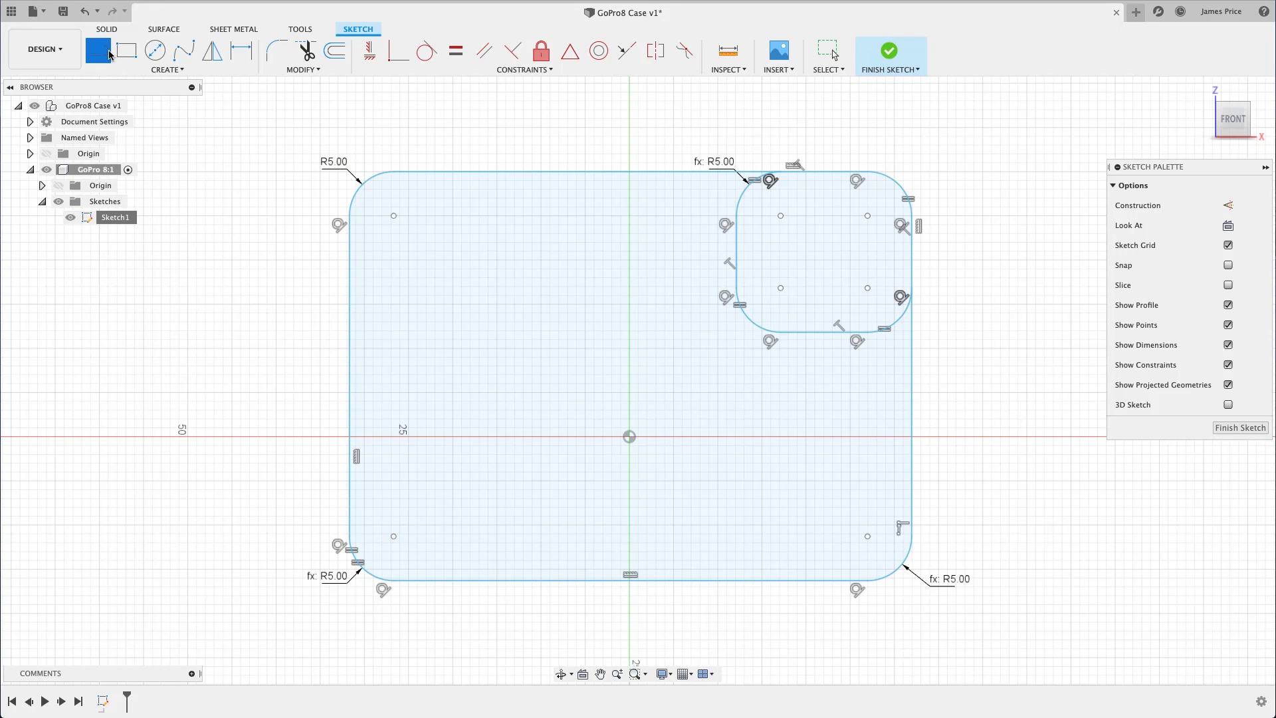
pyautogui.click(350, 377)
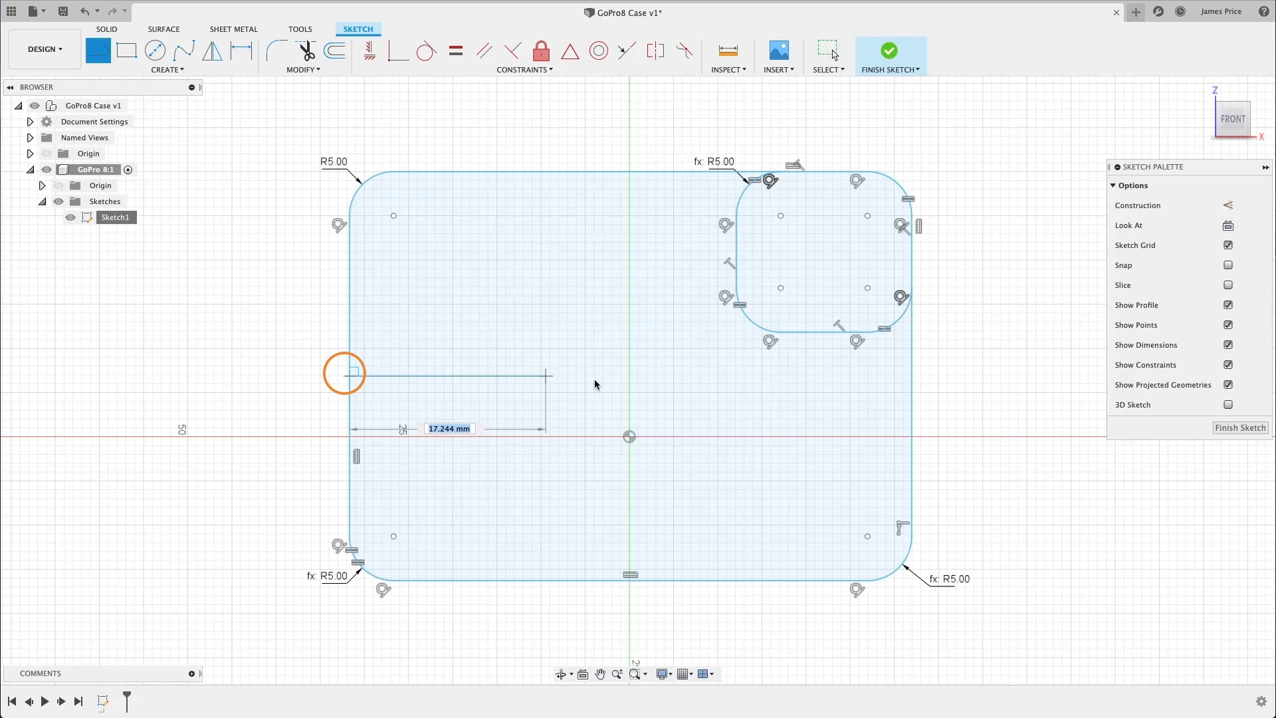
pyautogui.doubleClick(911, 377)
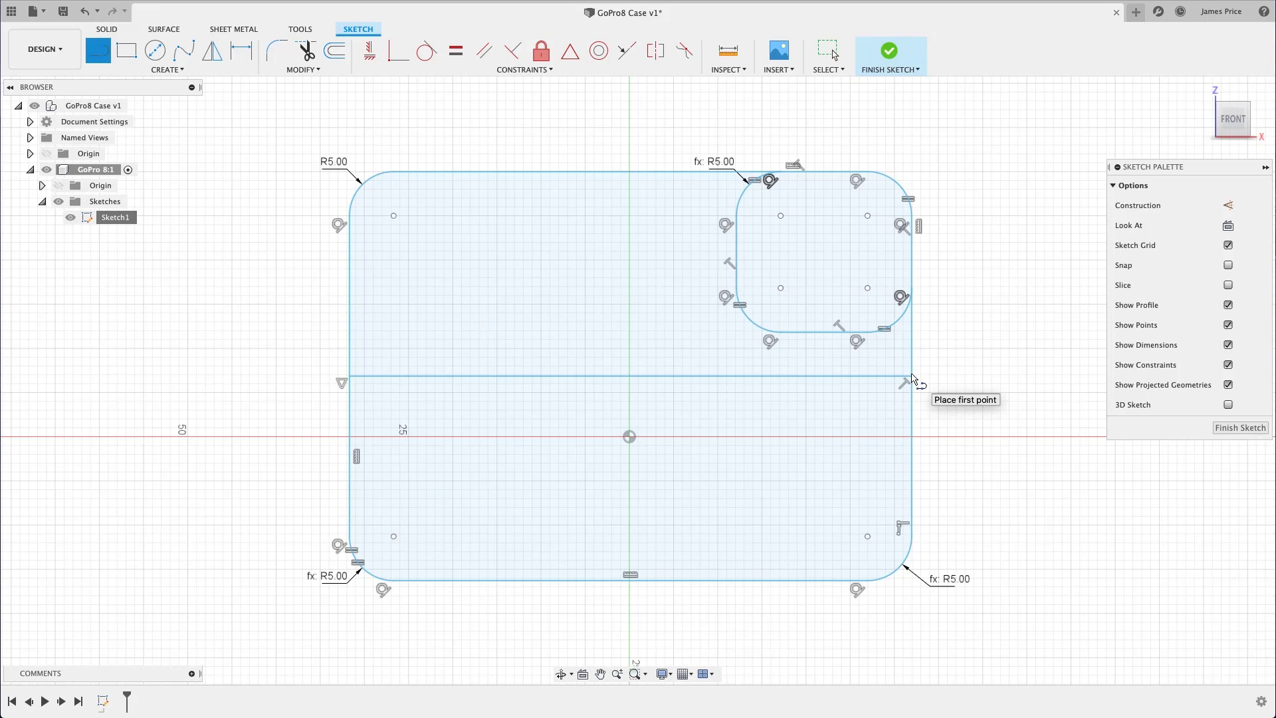
pyautogui.press('Escape')
pyautogui.press('super+z')
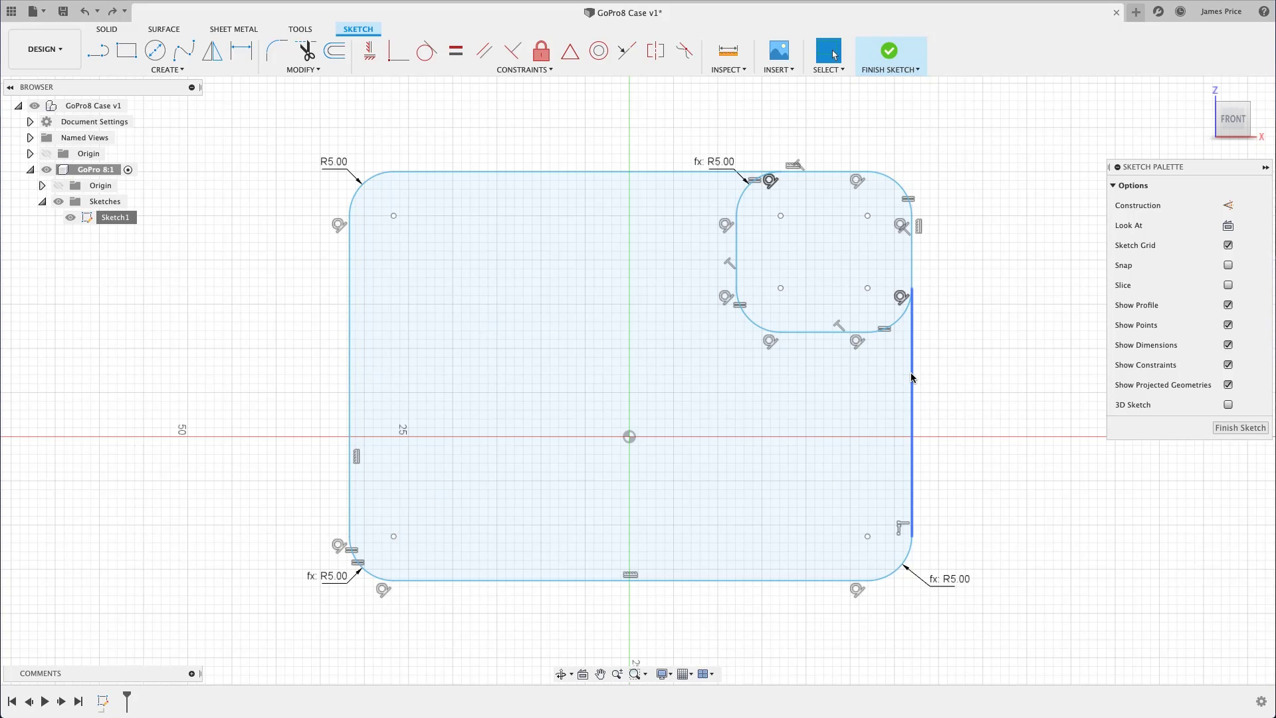
# - Draw a vertical line about 52.7 mm long through the origin, extending past the outer profile's top and bottom edges
pyautogui.press('l')
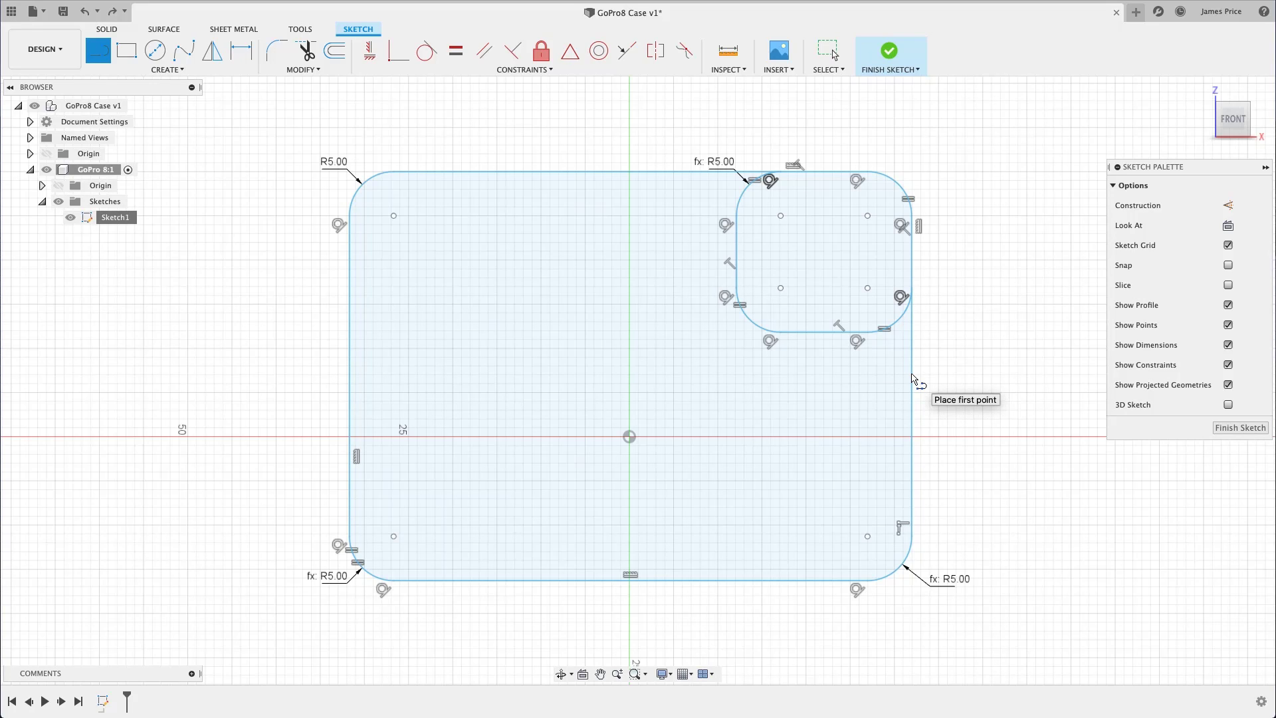
pyautogui.click(630, 437)
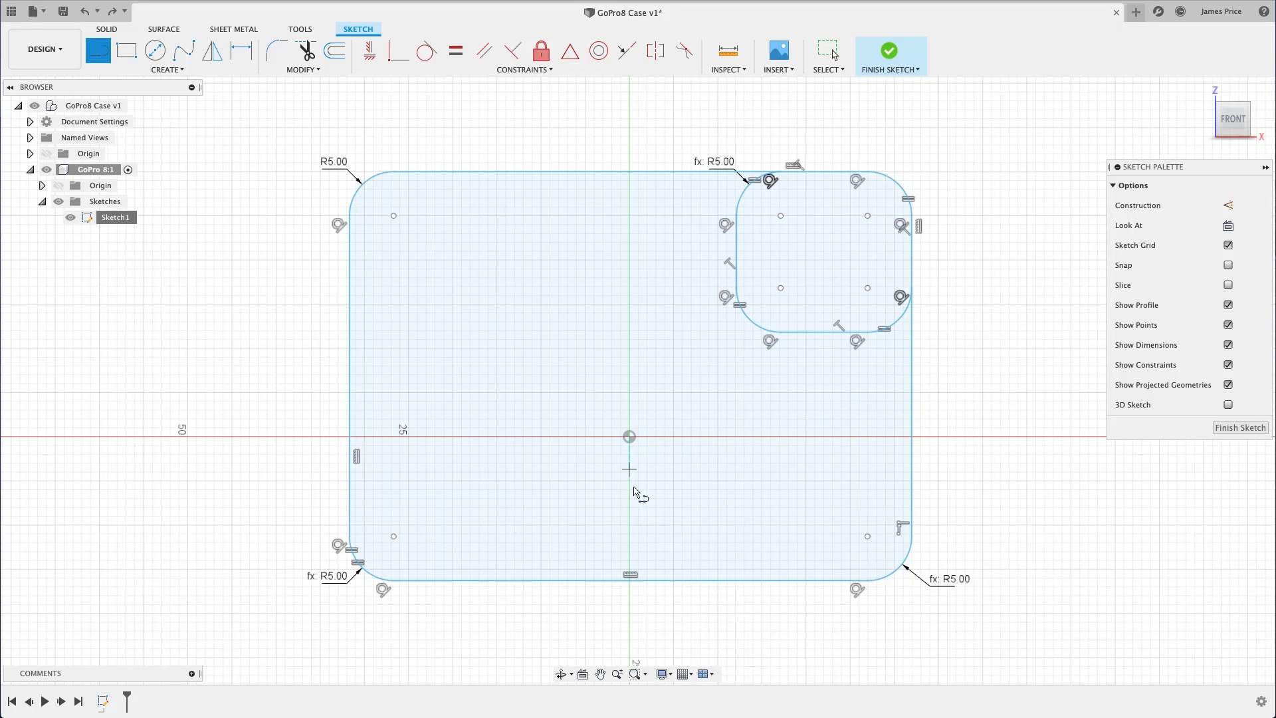
pyautogui.click(630, 608)
pyautogui.click(629, 144)
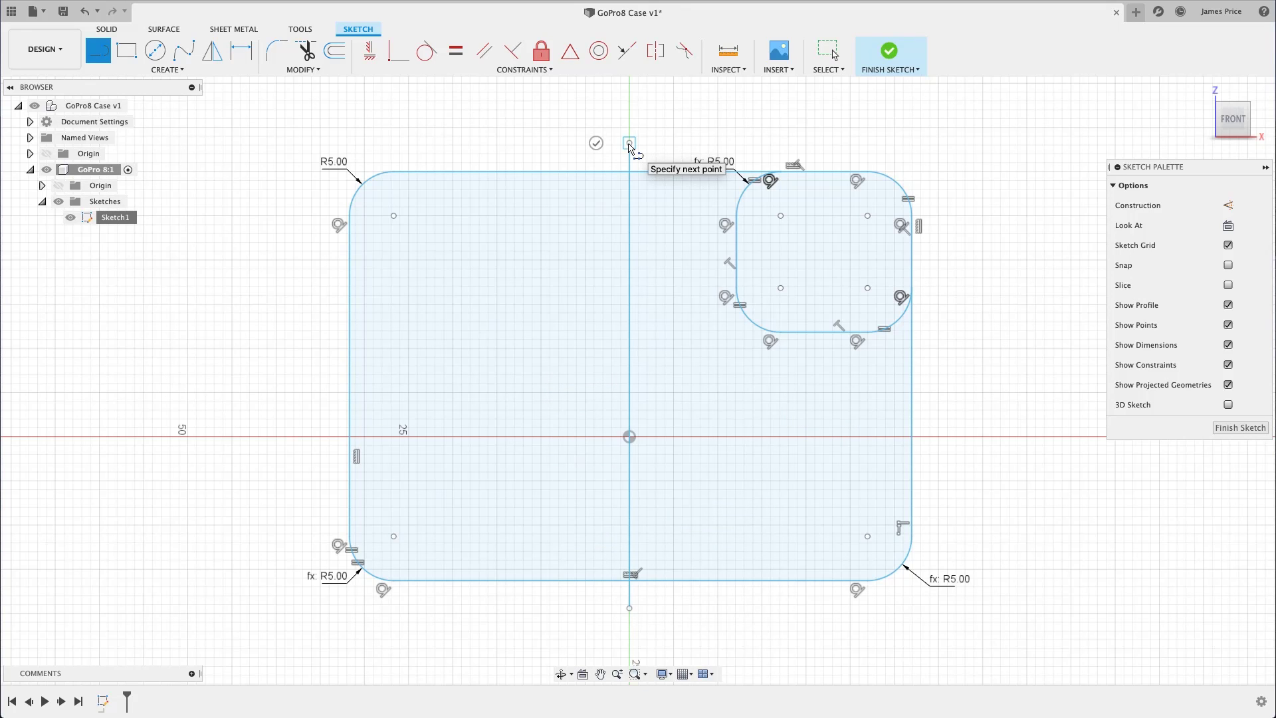
pyautogui.press('Escape')
# - Draw a horizontal line about 82.3 mm long through the origin, extending past the outer profile's left and right edges
pyautogui.press('l')
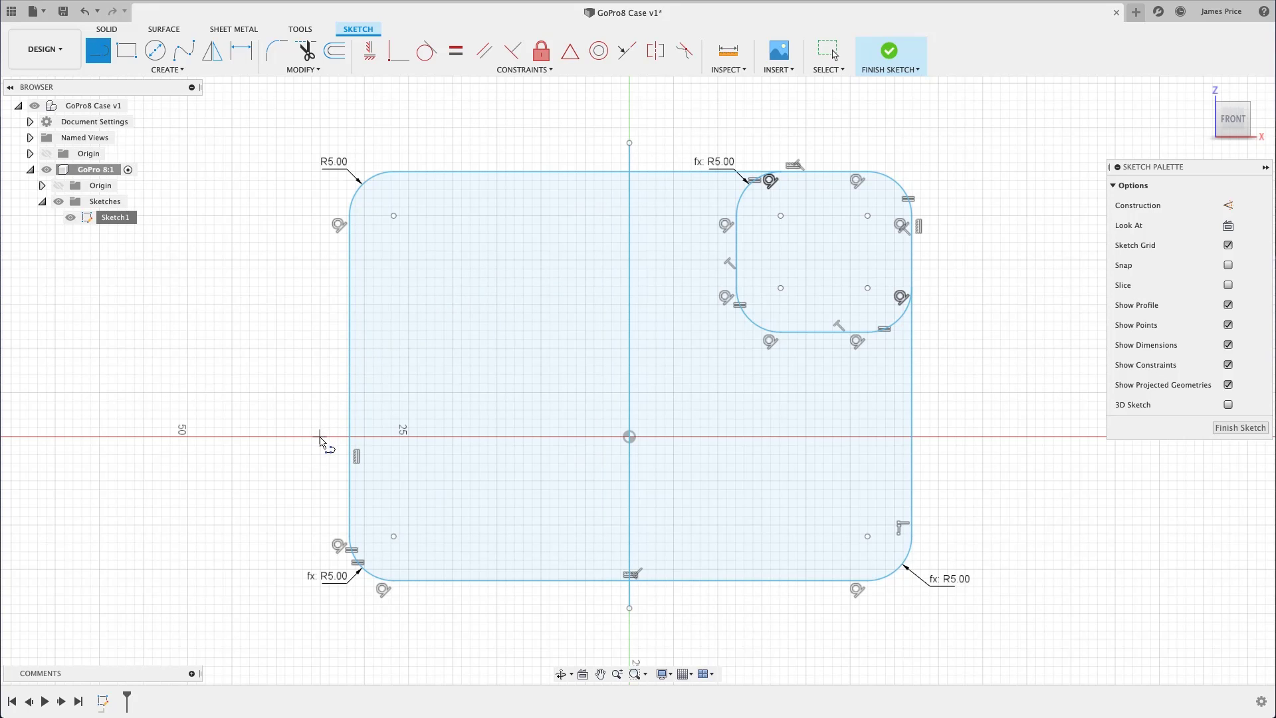
pyautogui.click(629, 436)
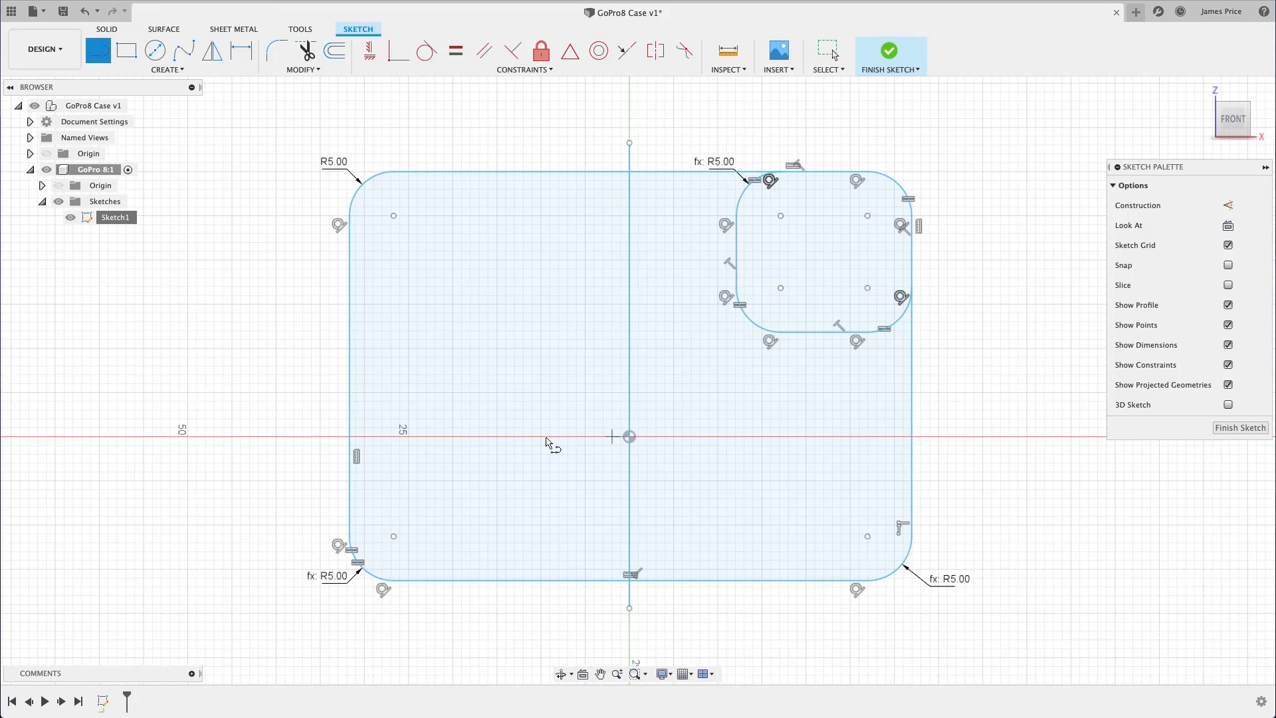
pyautogui.click(315, 436)
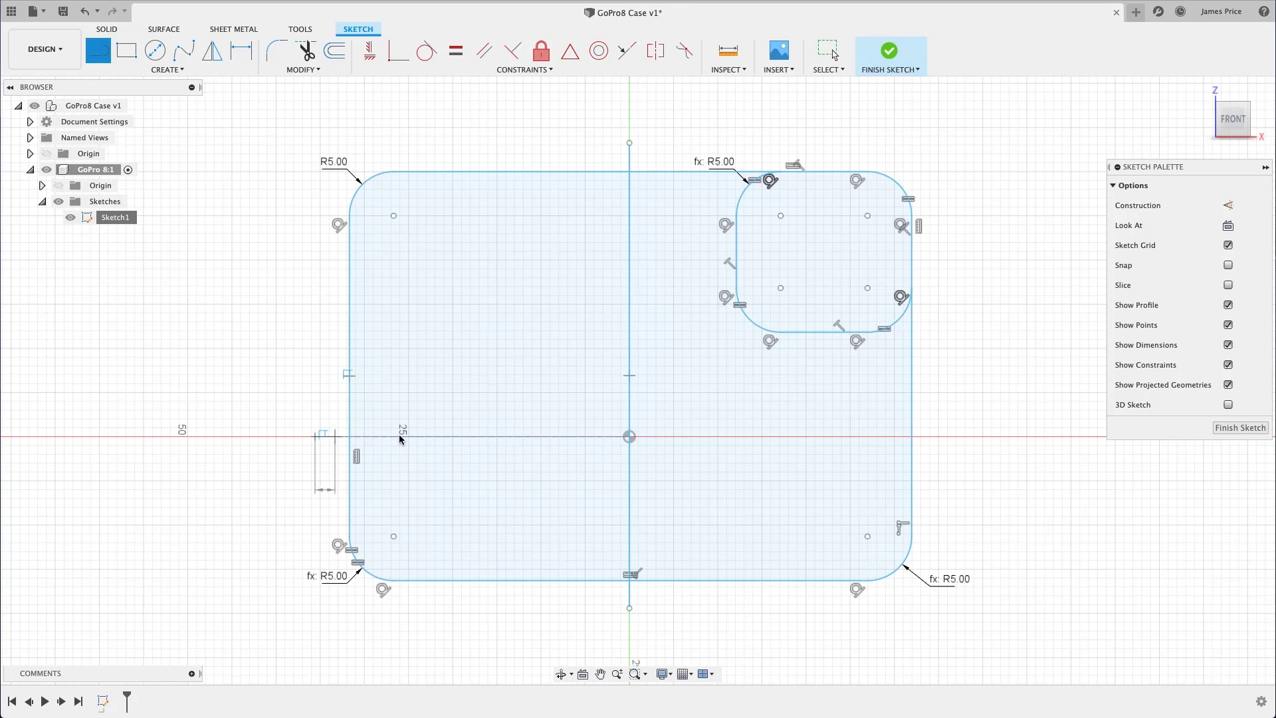
pyautogui.click(1041, 436)
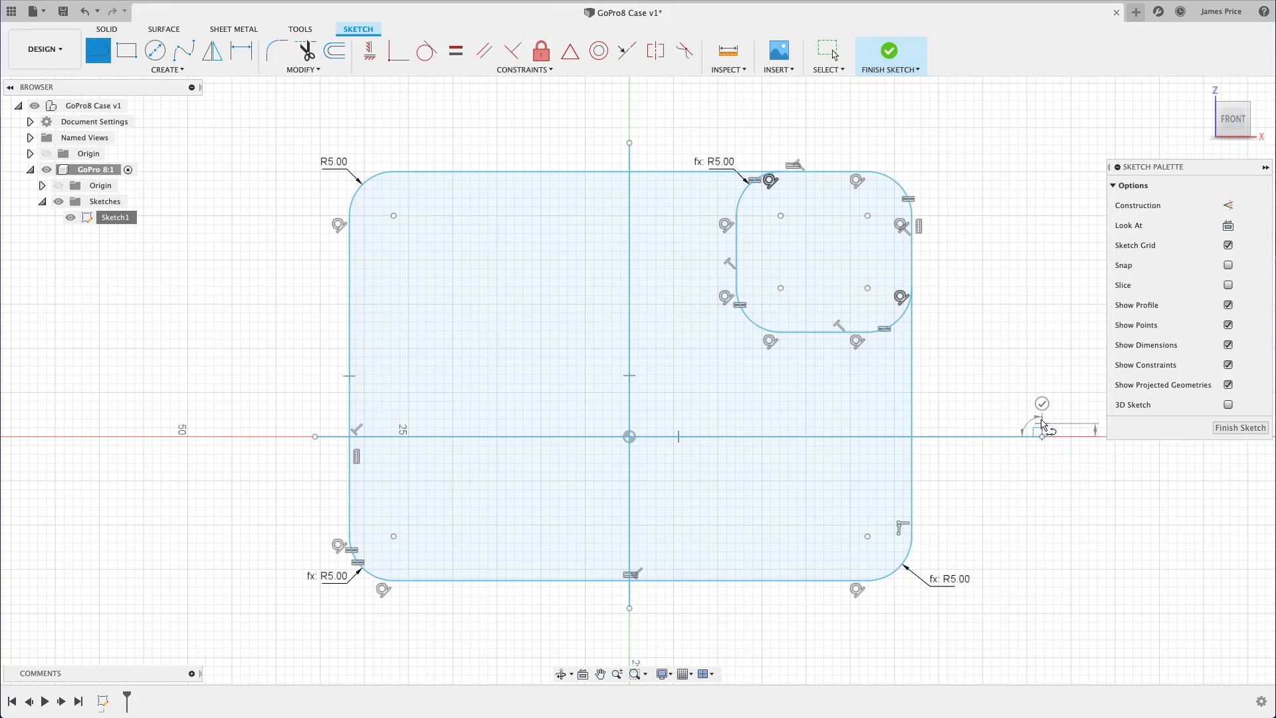
pyautogui.press('Escape')
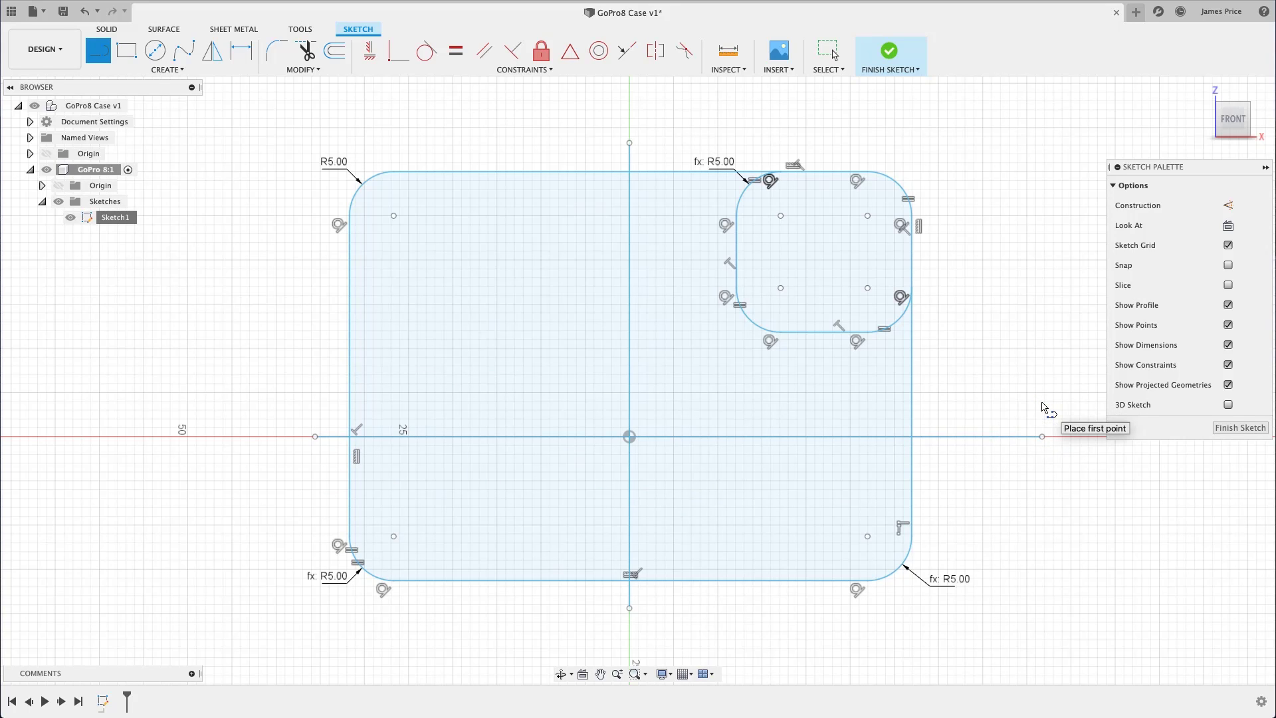
pyautogui.press('Escape')
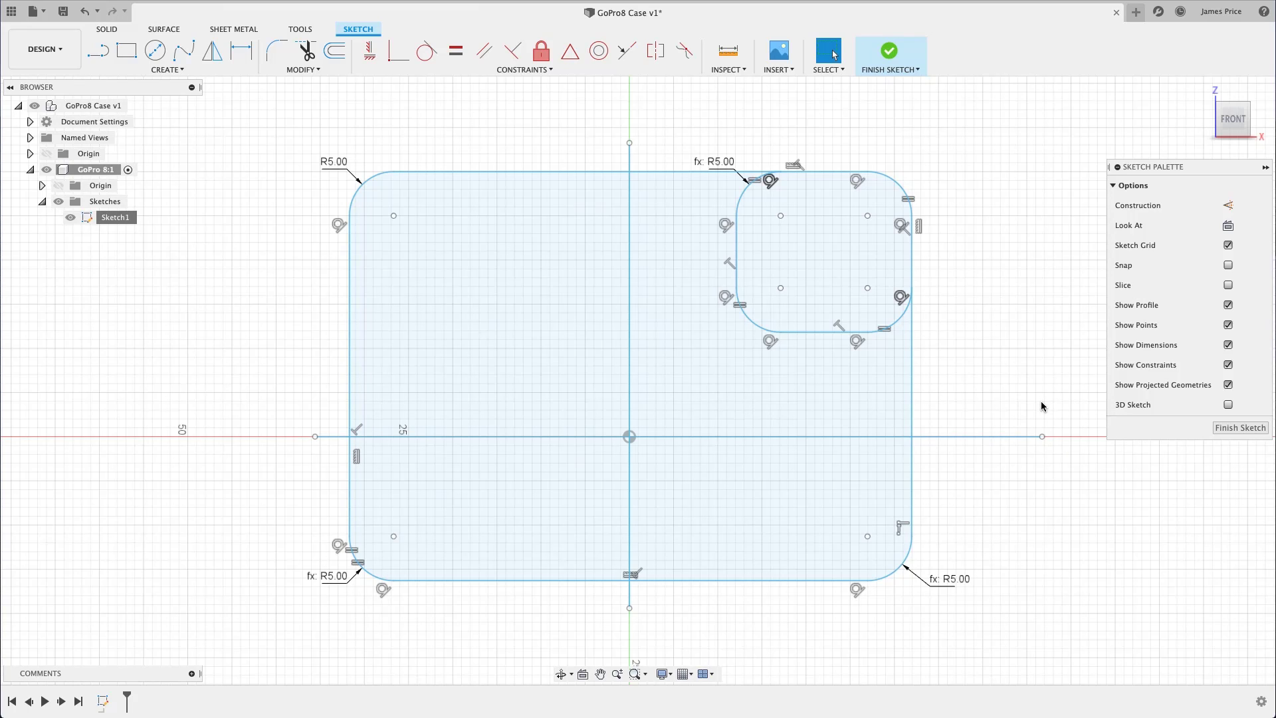
# - Examine the separate profile regions into which the two crossing lines split the outer profile
pyautogui.click(842, 399)
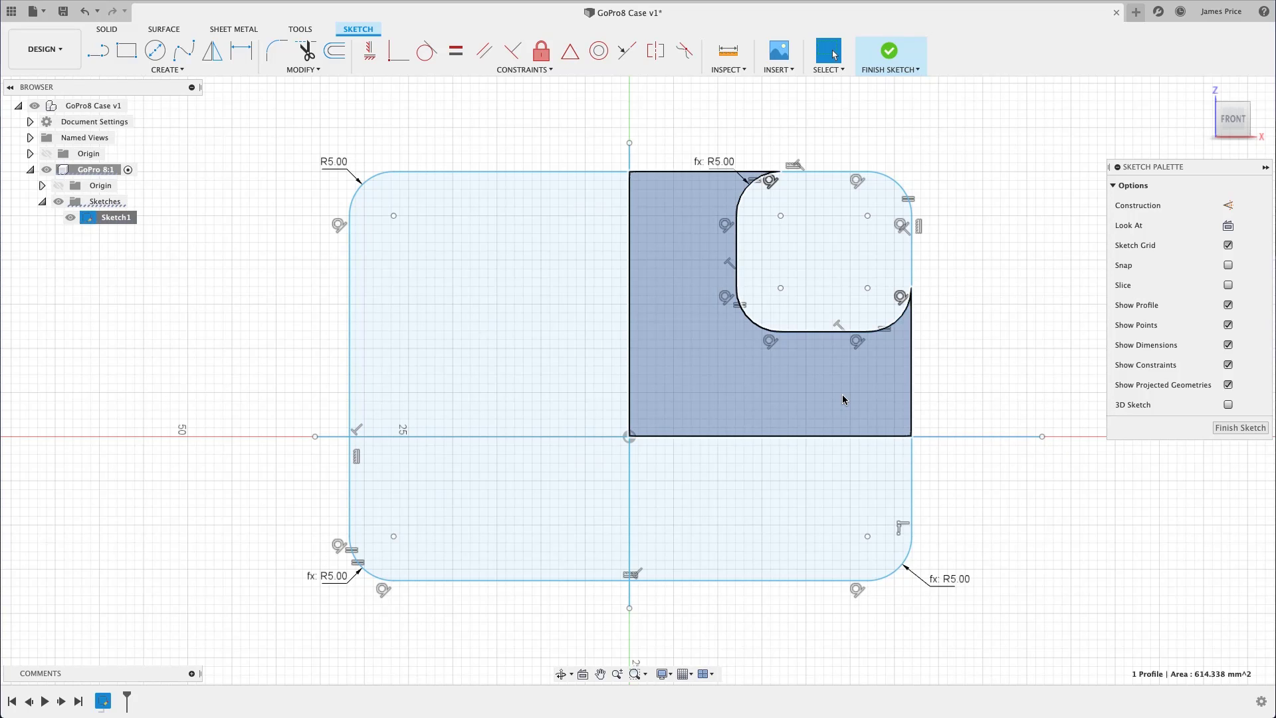
pyautogui.click(549, 393)
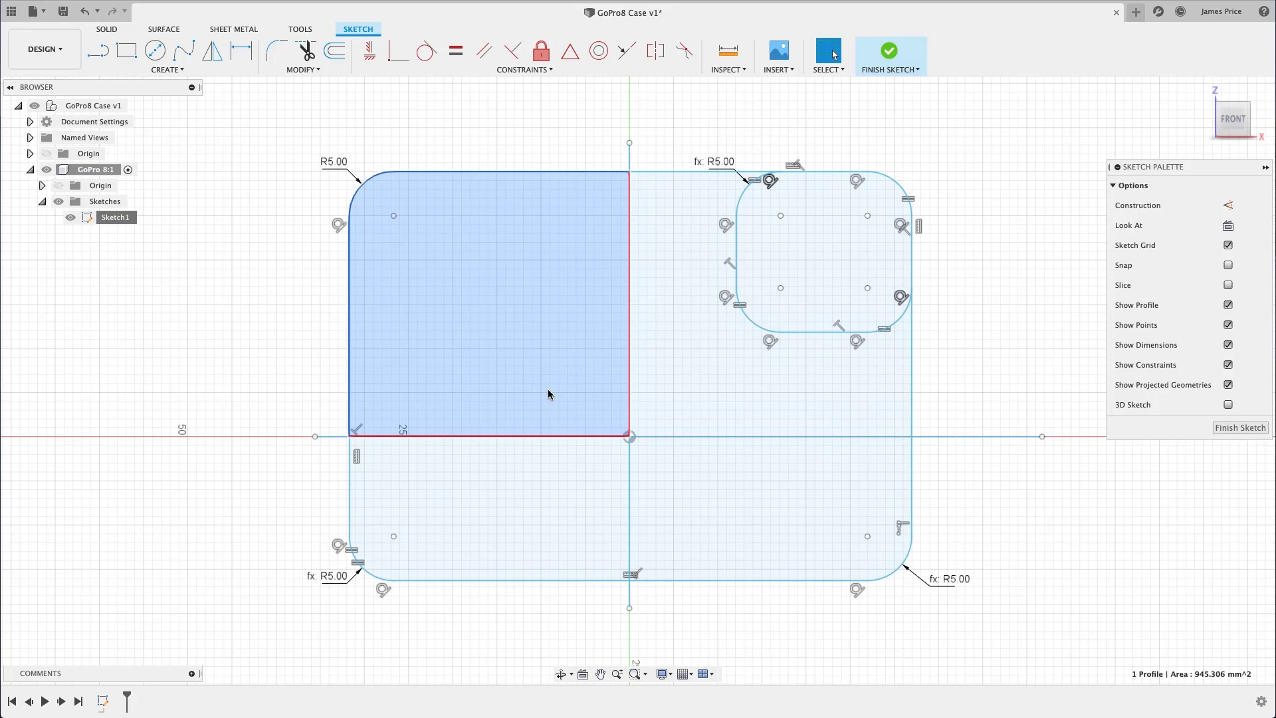
pyautogui.click(554, 473)
pyautogui.click(684, 475)
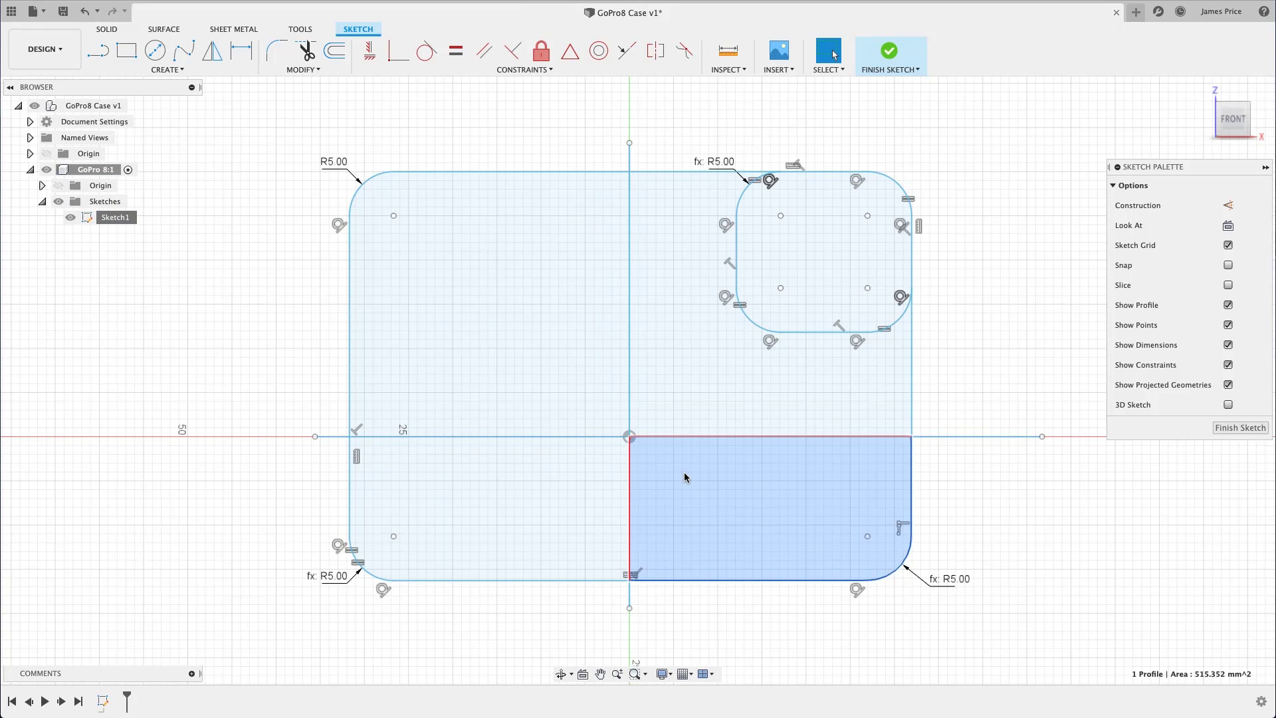
pyautogui.click(685, 477)
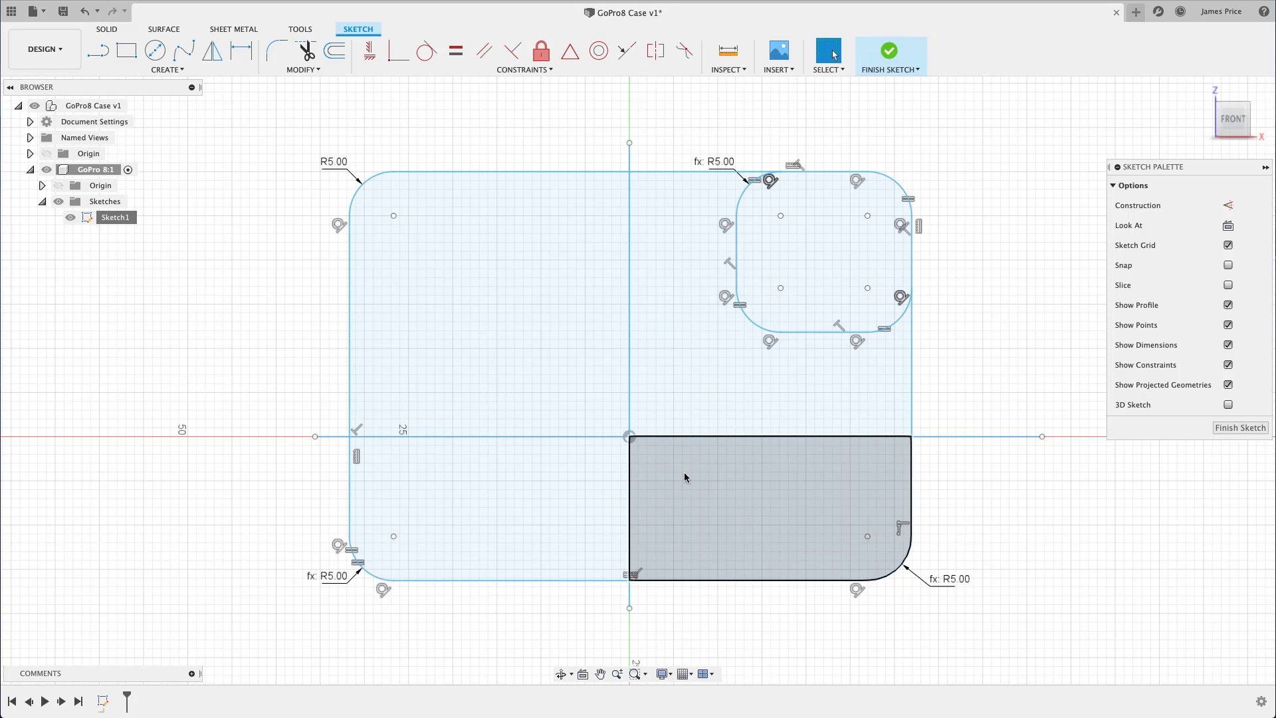
# - Convert the vertical and horizontal lines through the origin to construction lines
pyautogui.click(630, 399)
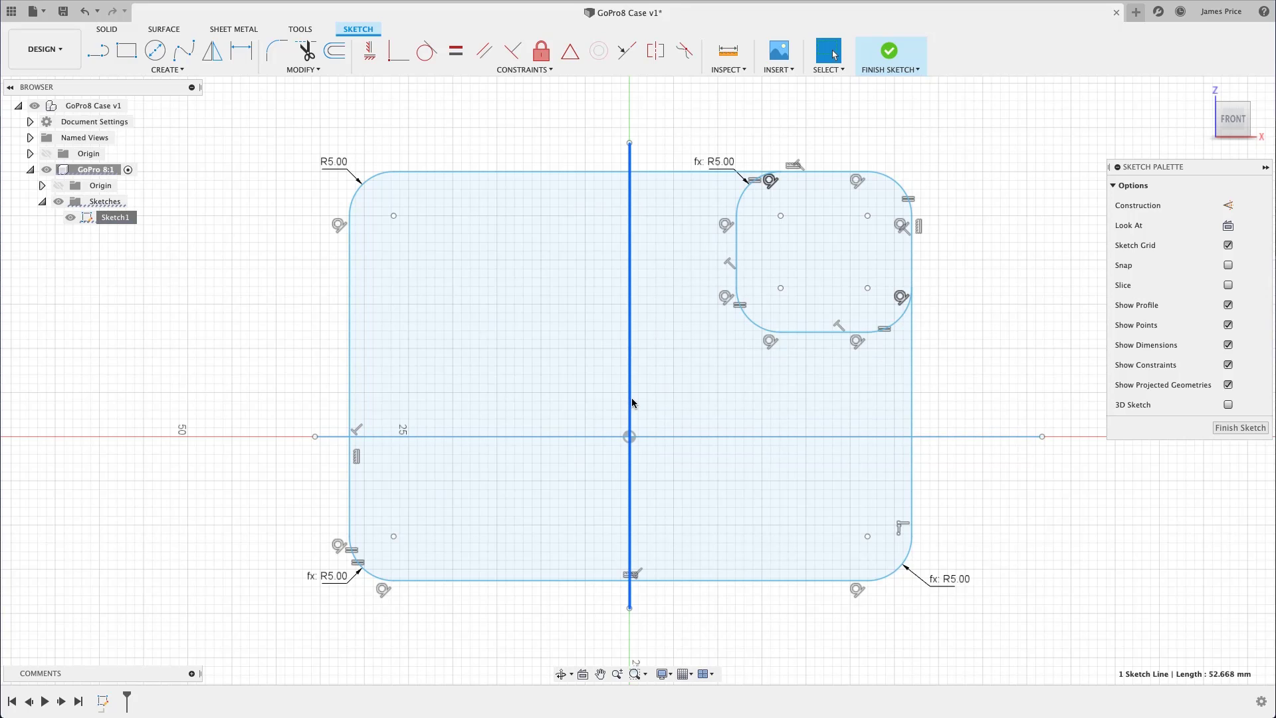
pyautogui.keyDown('shift'); pyautogui.click(612, 436); pyautogui.keyUp('shift')
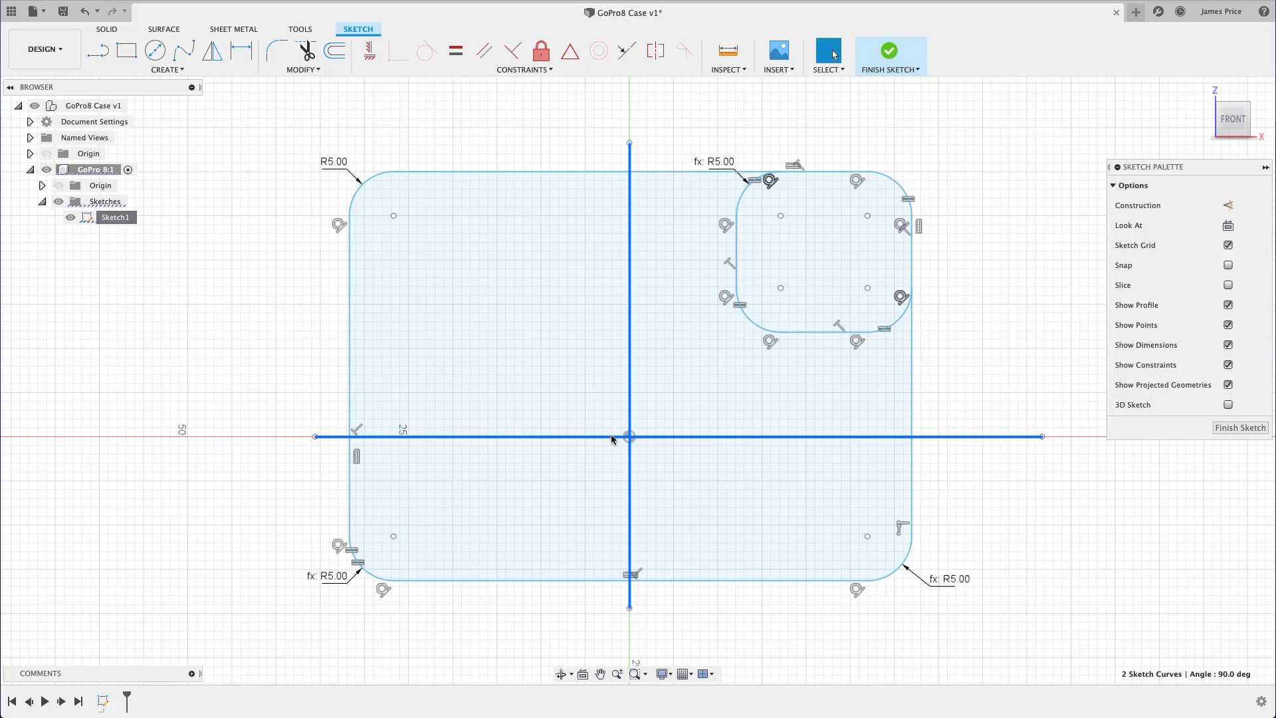
pyautogui.press('x')
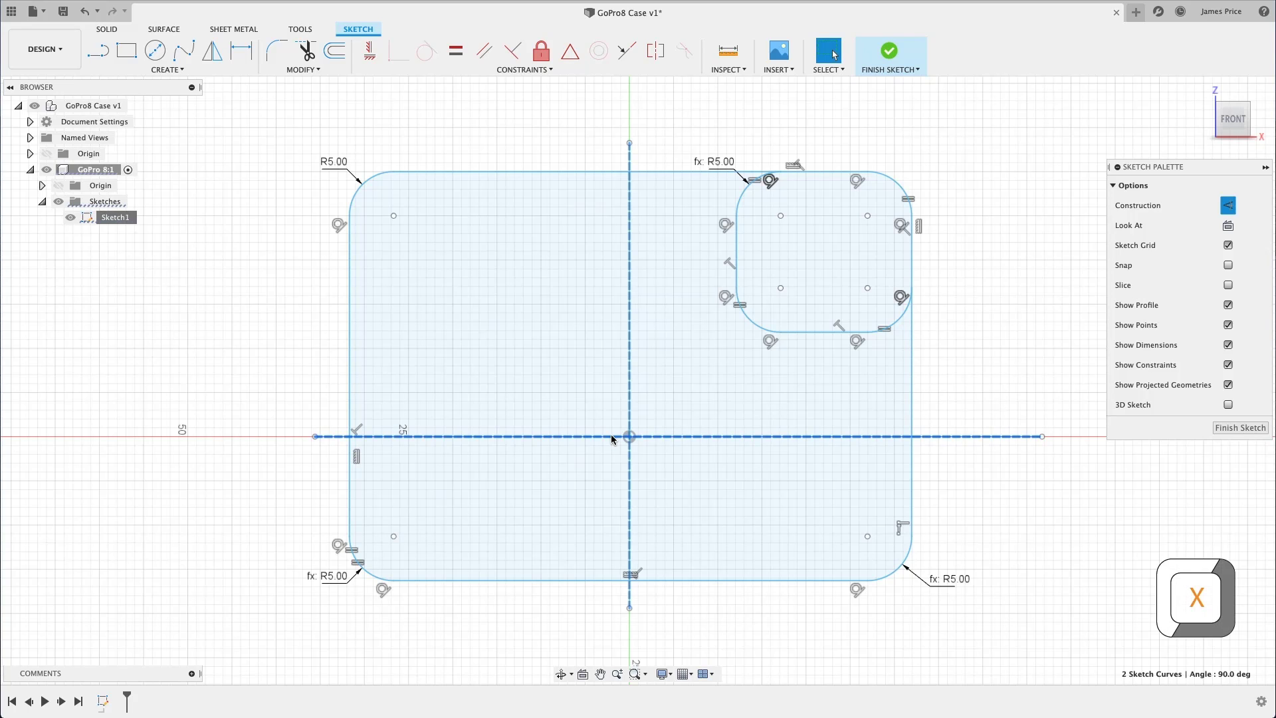
pyautogui.click(1004, 512)
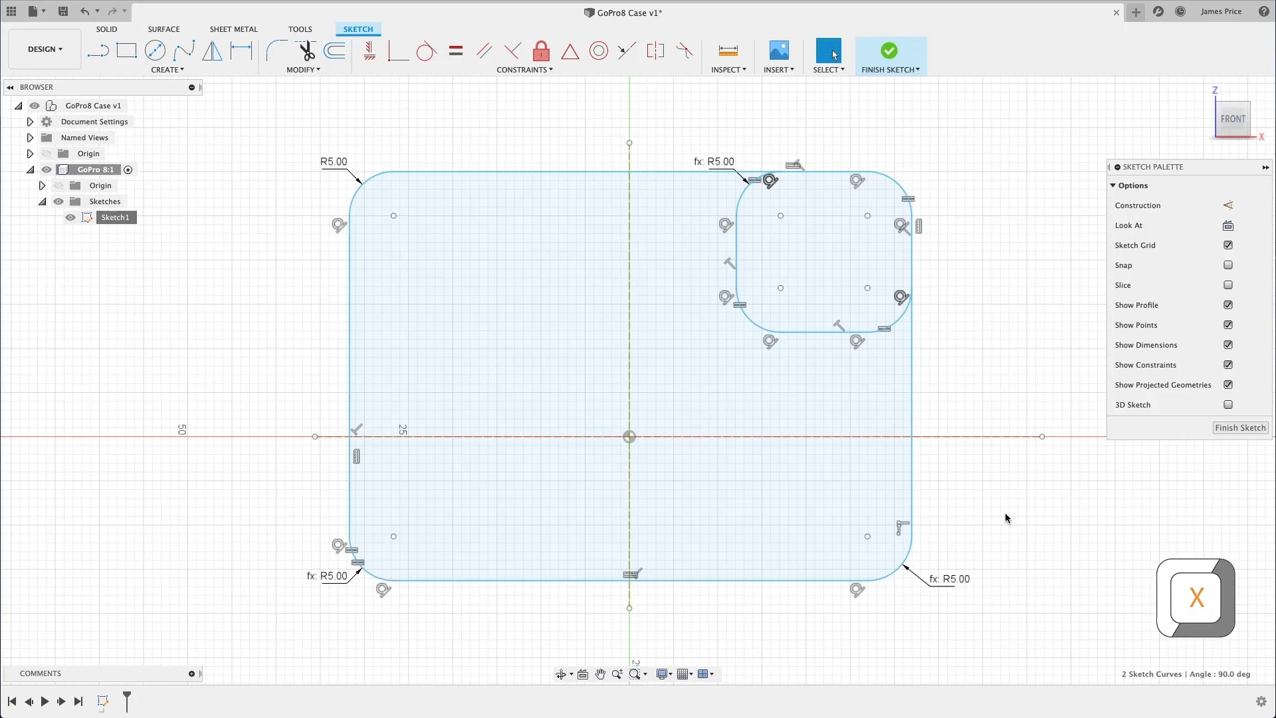
# - Switch both centre lines to normal geometry and back to construction geometry
pyautogui.click(967, 438)
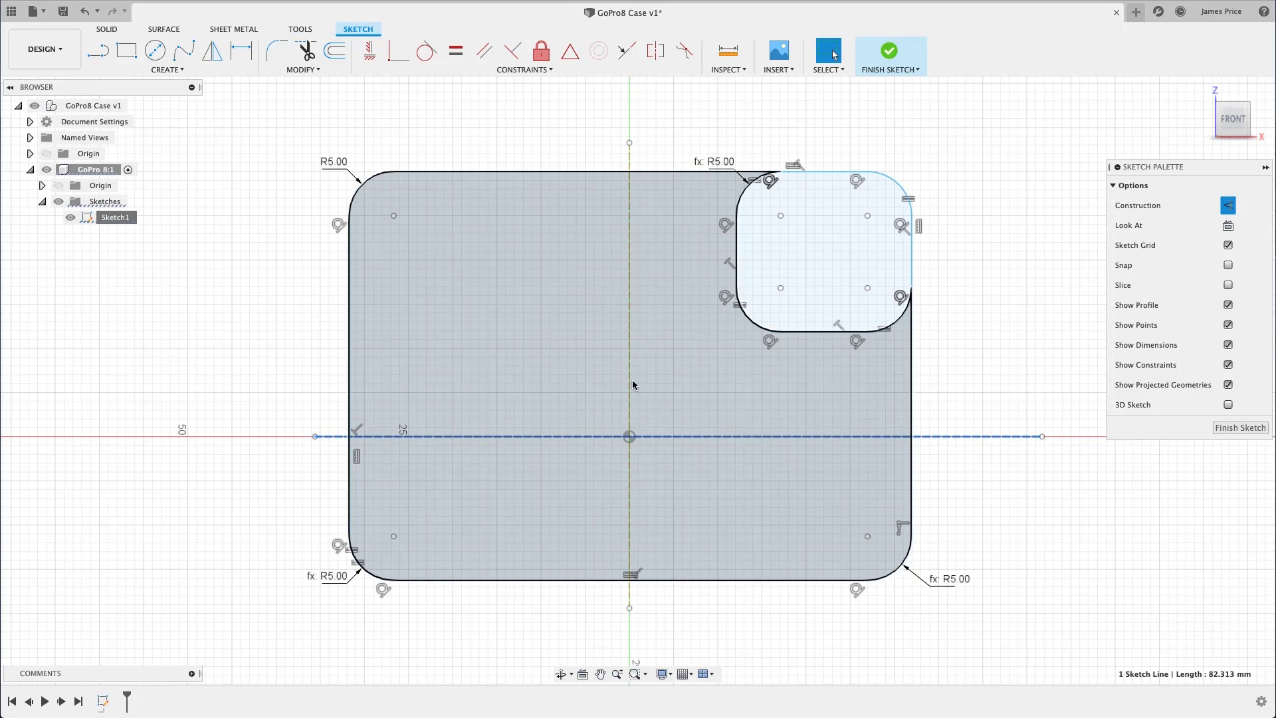
pyautogui.keyDown('shift'); pyautogui.click(627, 376); pyautogui.keyUp('shift')
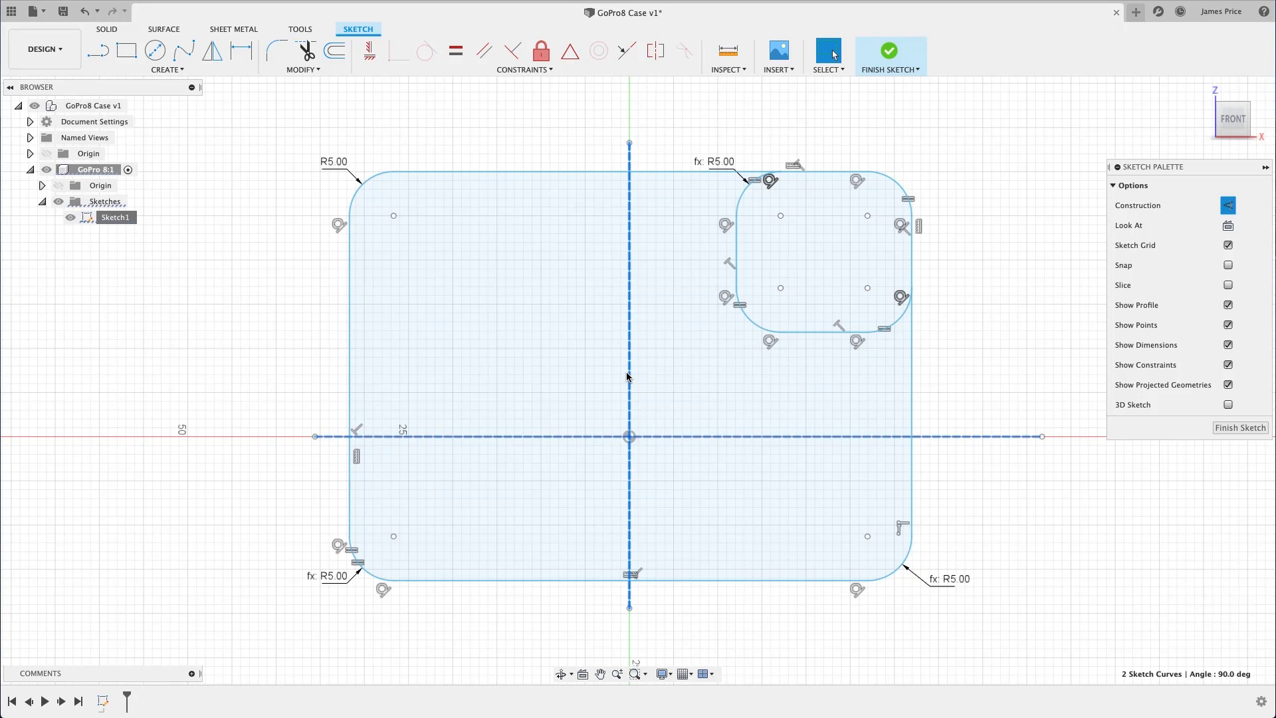
pyautogui.click(1227, 207)
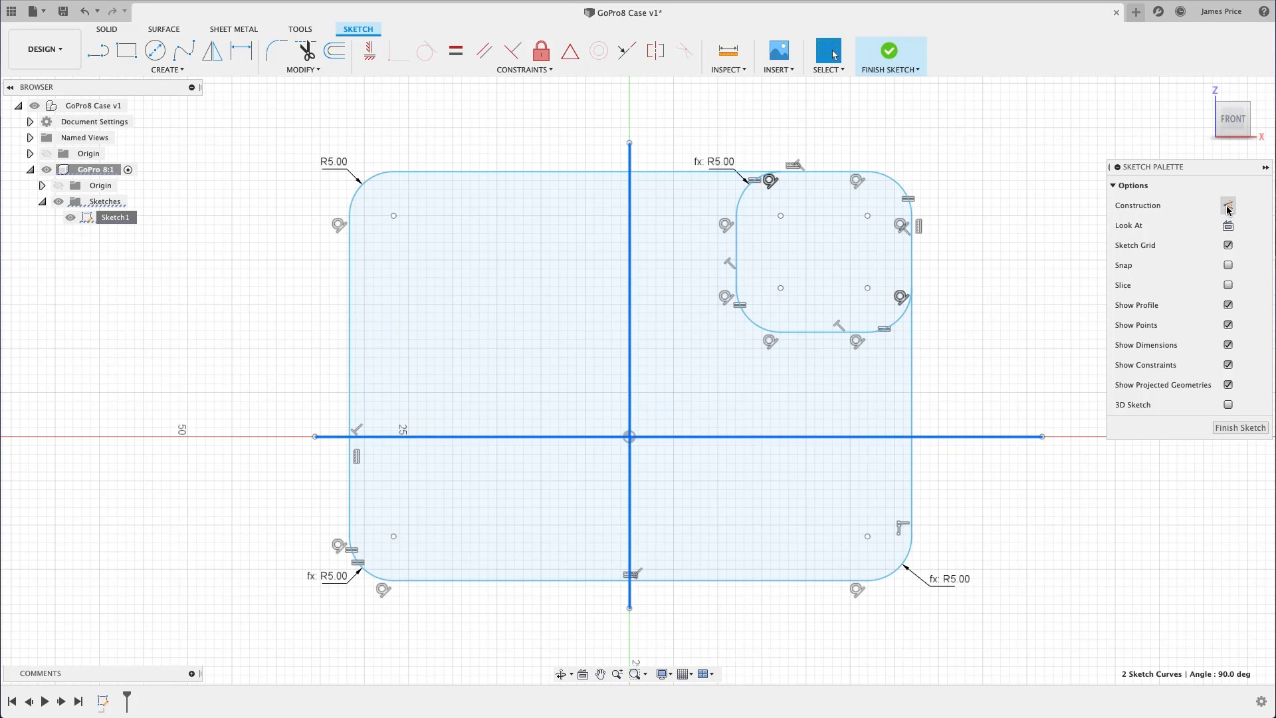
pyautogui.click(1227, 207)
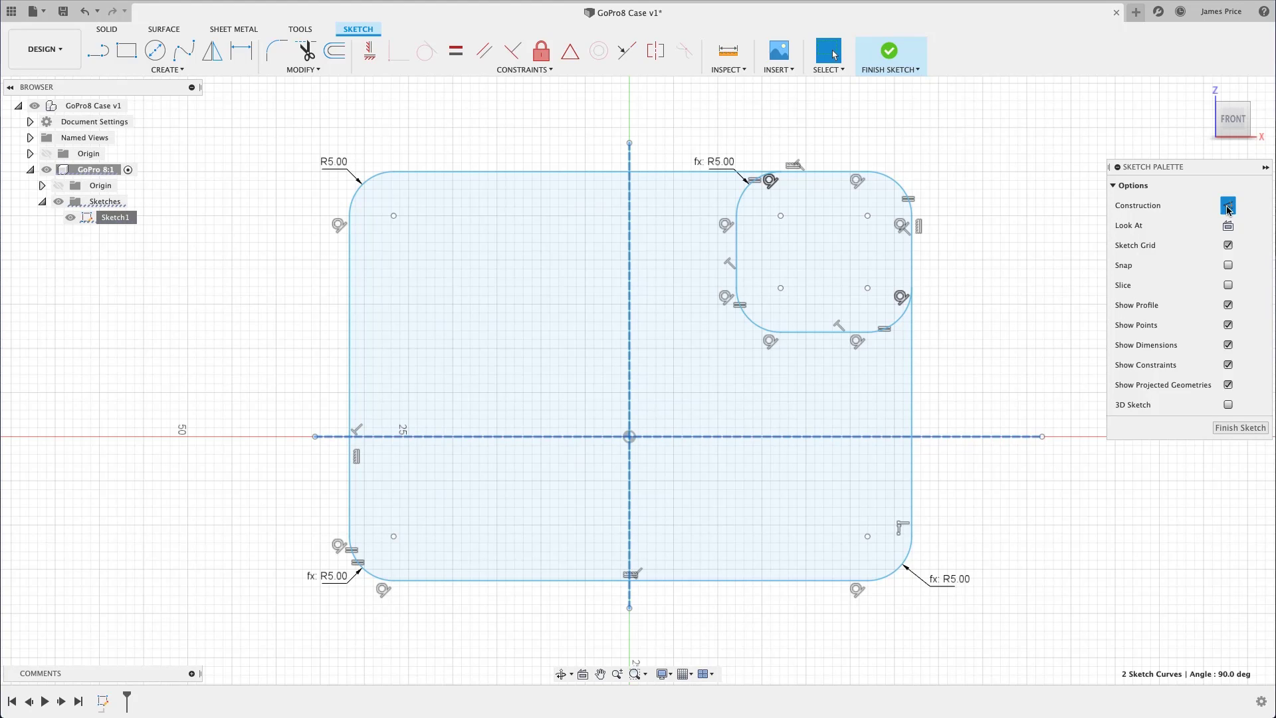
# - Try moving the right endpoint of the horizontal construction line
pyautogui.click(1046, 441)
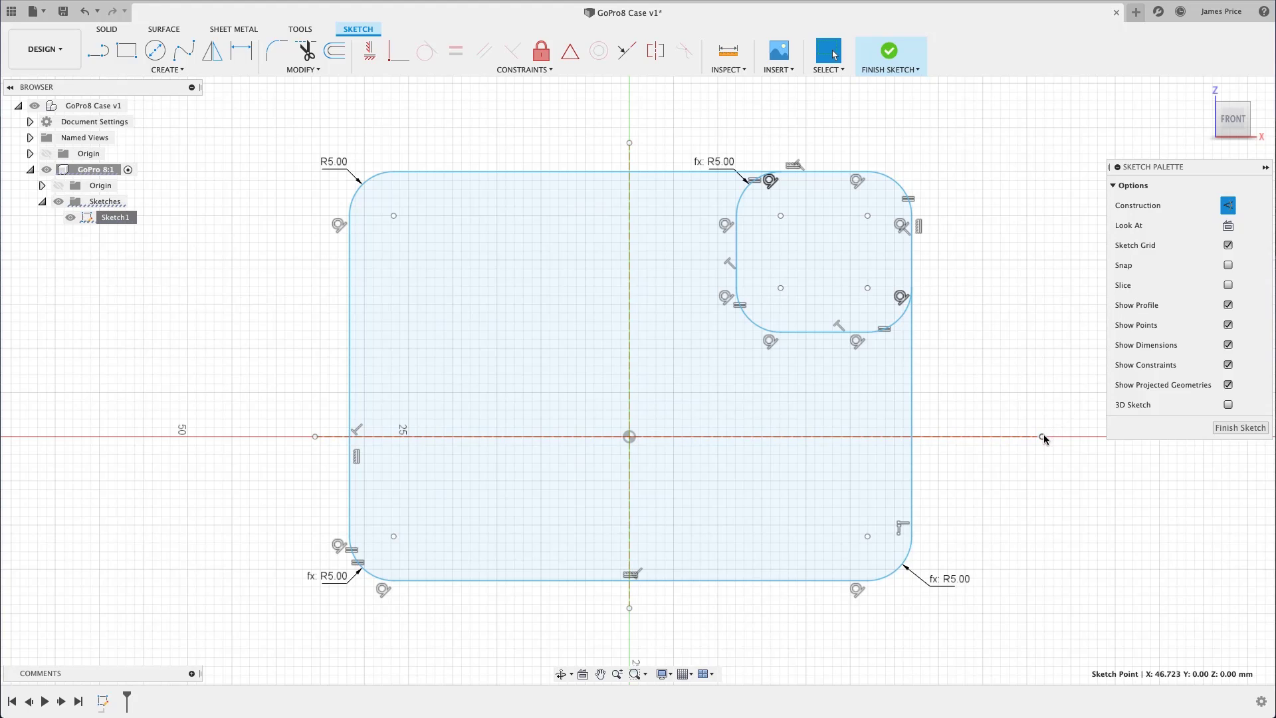
pyautogui.moveTo(1042, 440)
pyautogui.mouseDown()
pyautogui.moveTo(1039, 475)
pyautogui.moveTo(1032, 428)
pyautogui.mouseUp()
pyautogui.moveTo(1031, 384); pyautogui.dragTo(1030, 423)
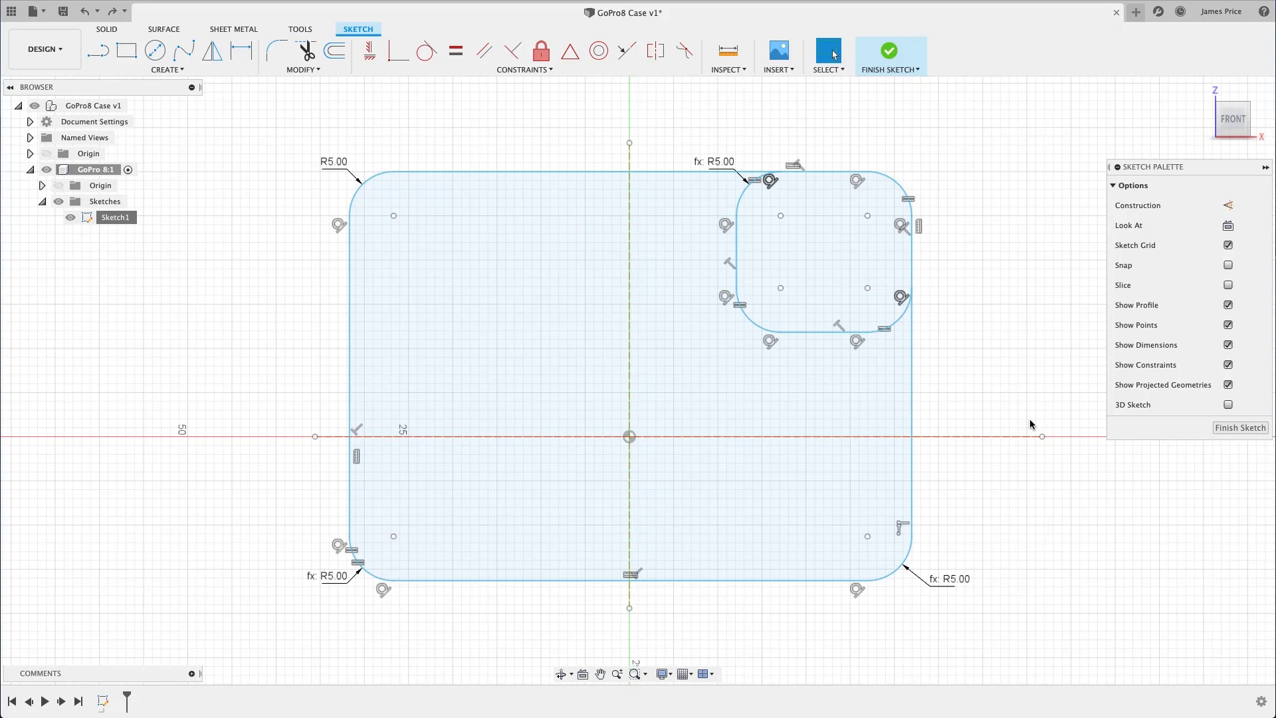
# - Apply a MidPoint constraint between the horizontal and vertical construction lines
pyautogui.click(1009, 437)
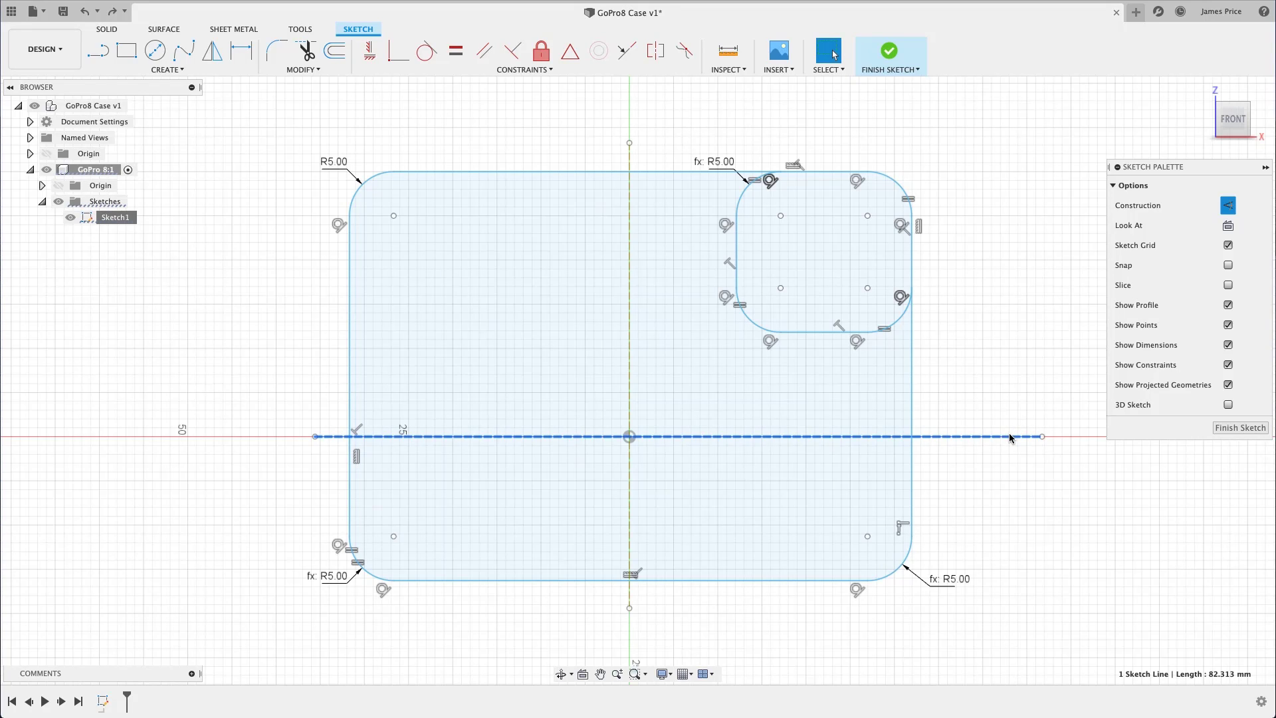
pyautogui.click(629, 345)
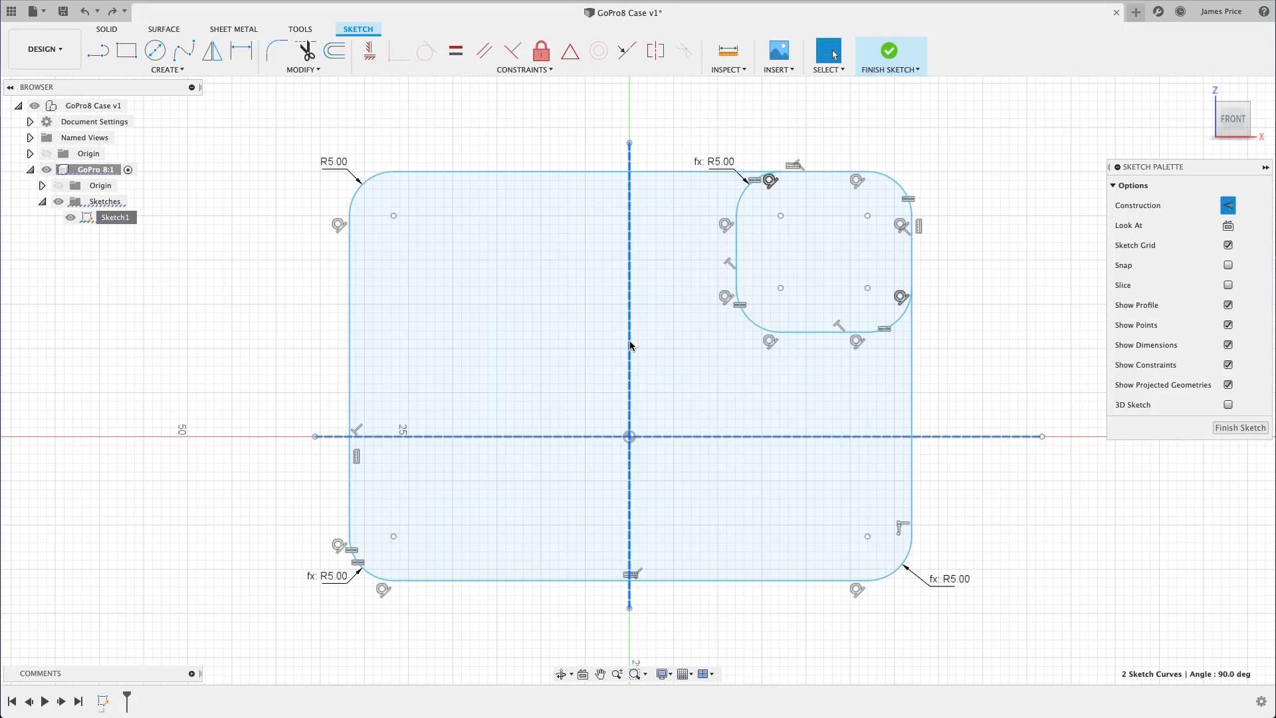
pyautogui.rightClick(630, 344)
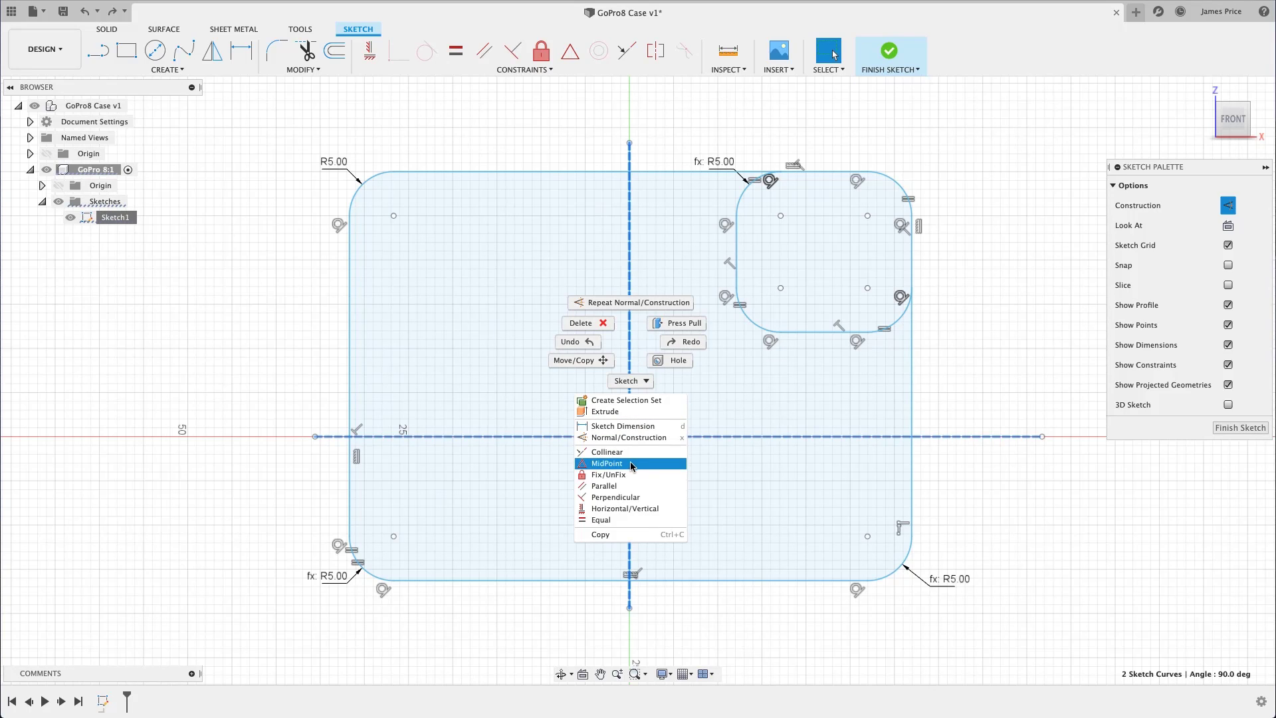
pyautogui.click(607, 463)
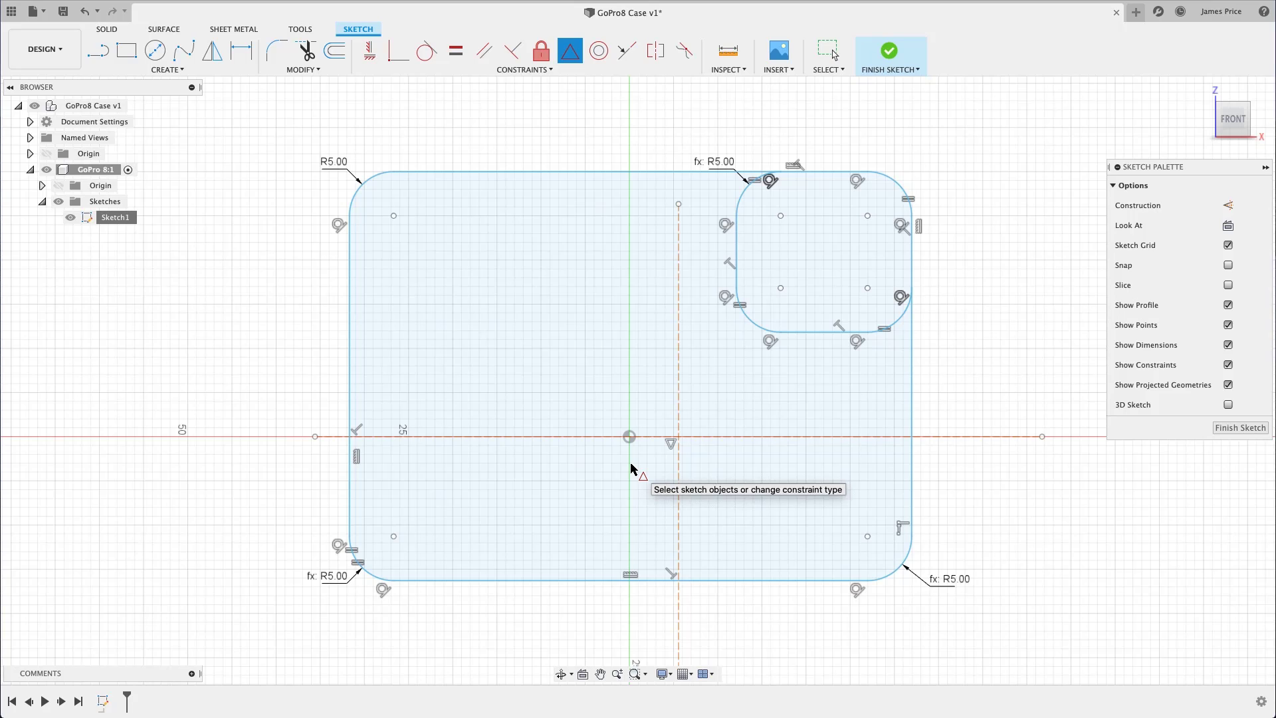
# - Constrain the midpoint of the horizontal construction line to the sketch origin
pyautogui.click(681, 441)
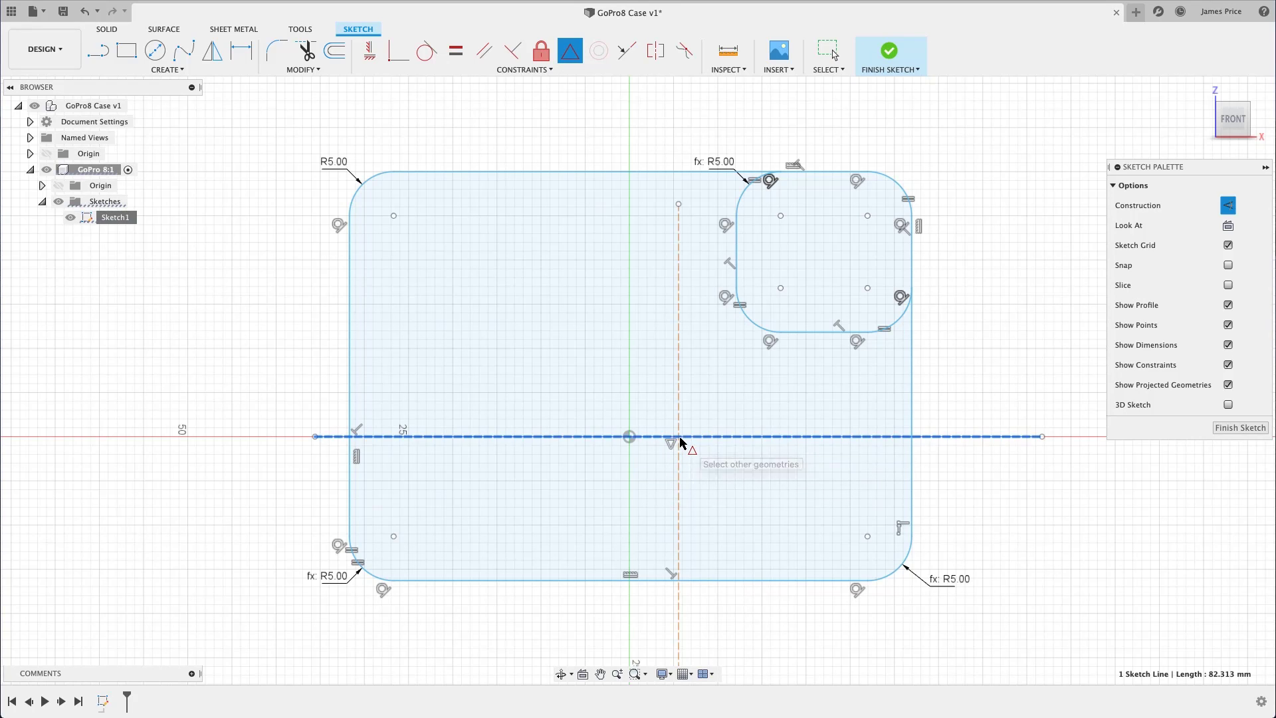
pyautogui.click(630, 437)
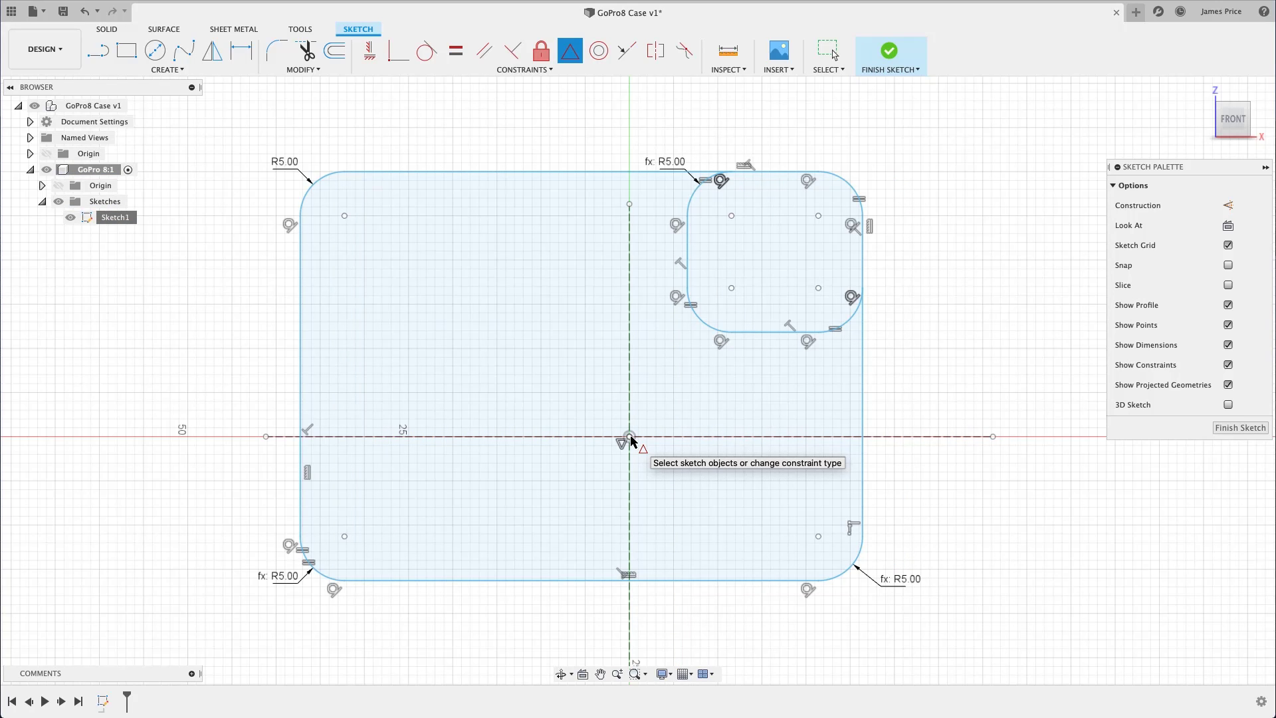
pyautogui.press('Escape')
# - Apply Coincident constraints tying the construction lines' top and left endpoints to the top and left edges of the outer profile
pyautogui.scroll(-1, 630, 439)
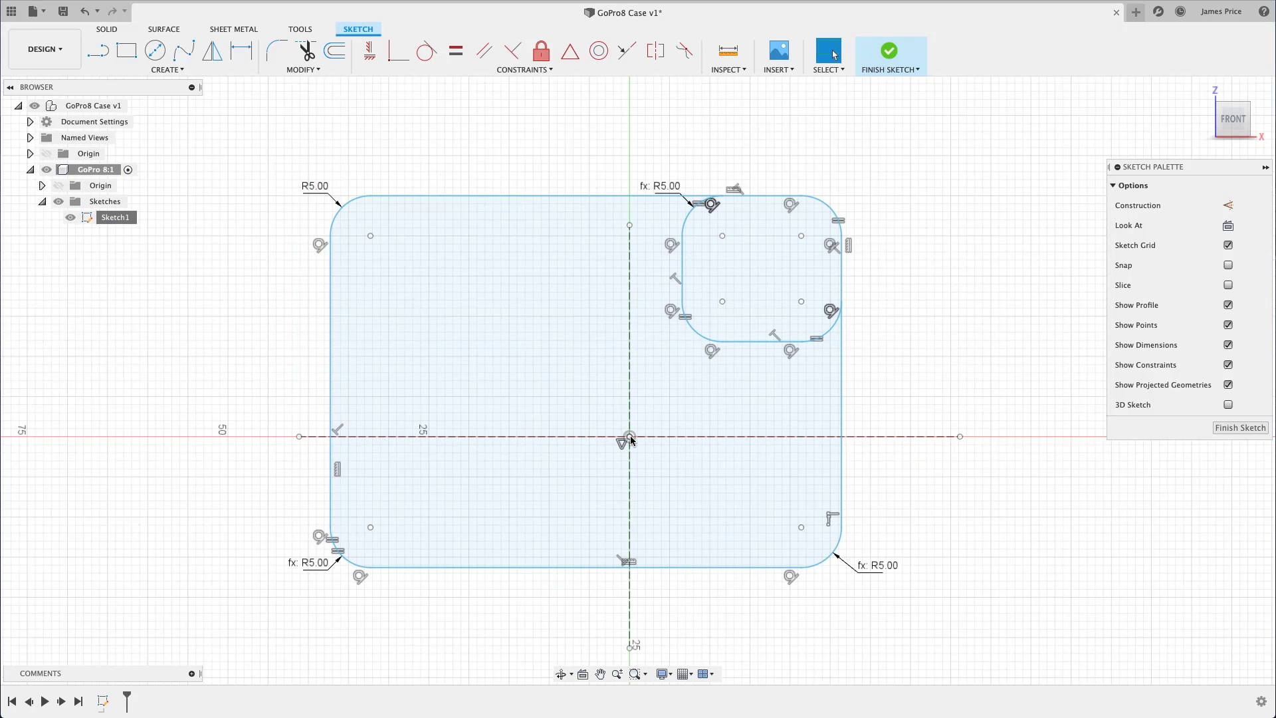
pyautogui.scroll(-1, 630, 439)
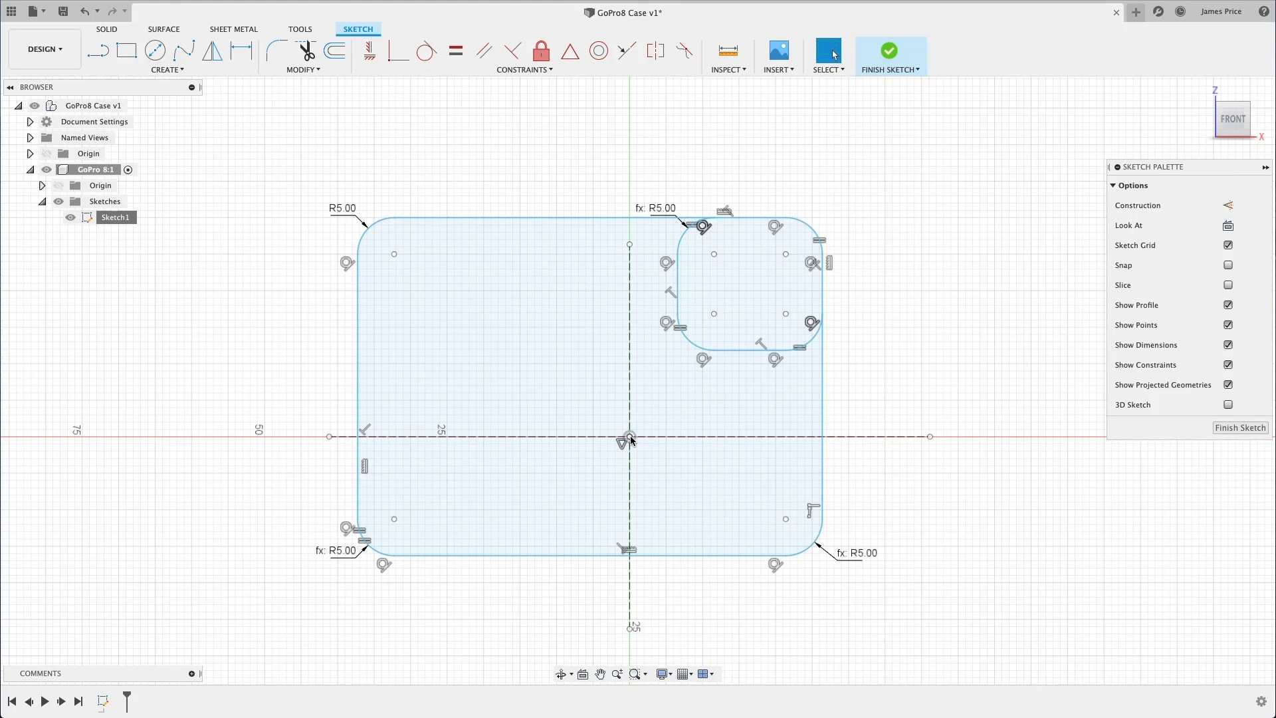
pyautogui.click(397, 52)
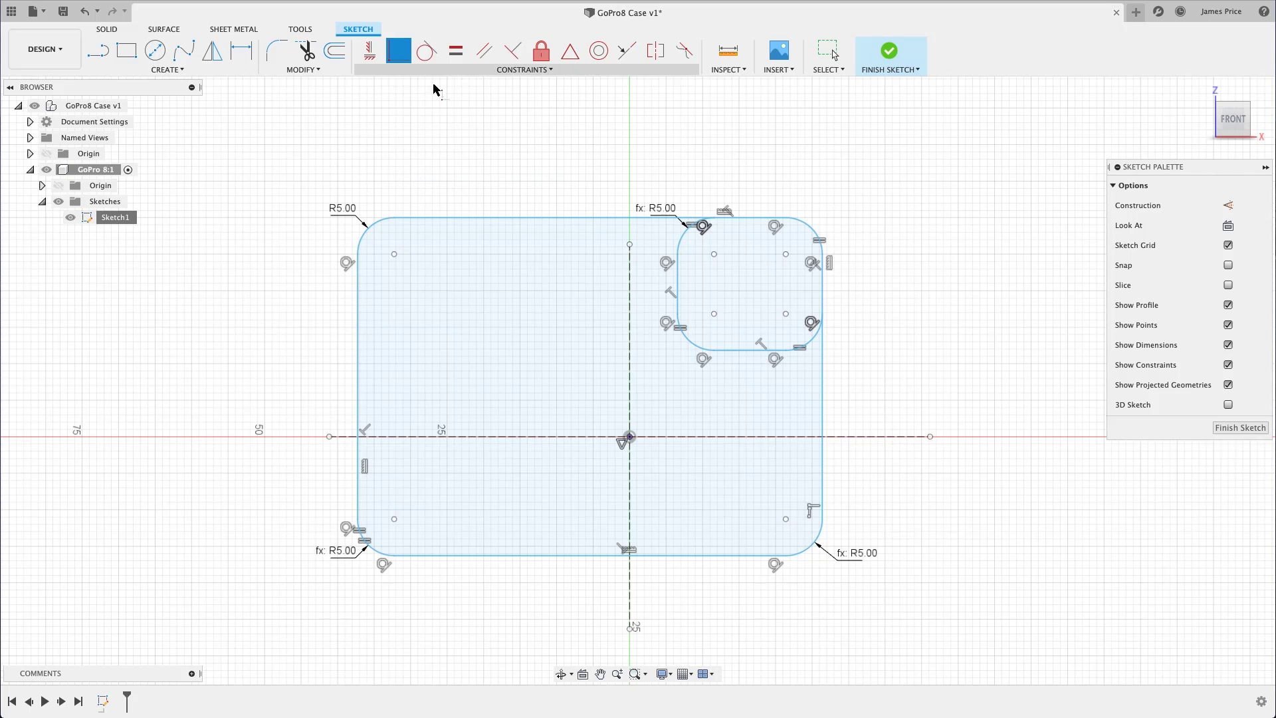
pyautogui.click(598, 218)
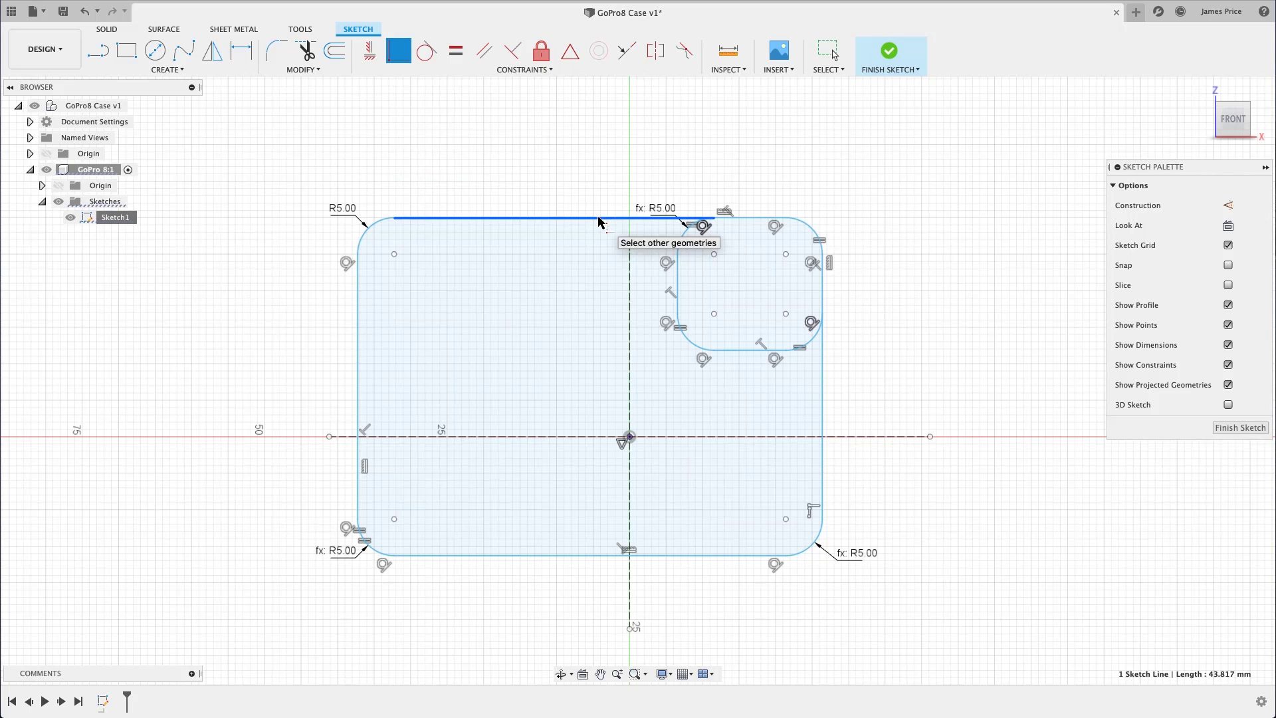
pyautogui.click(629, 245)
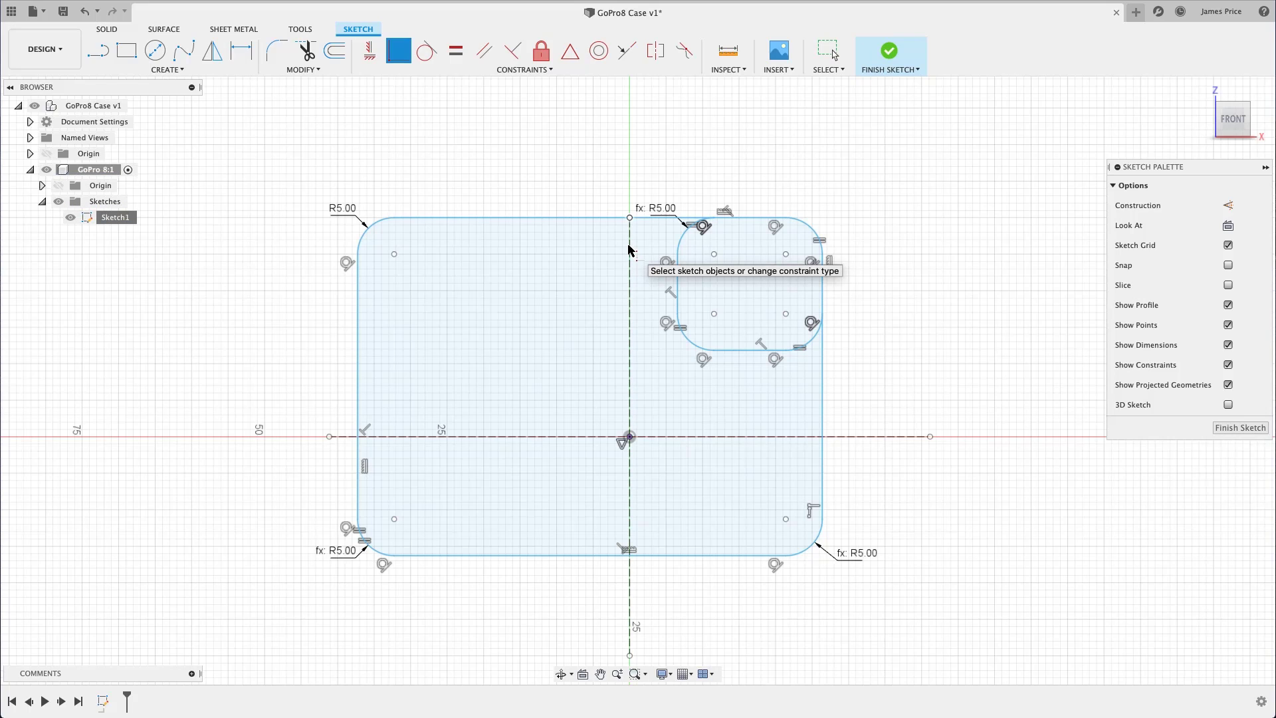
pyautogui.click(358, 429)
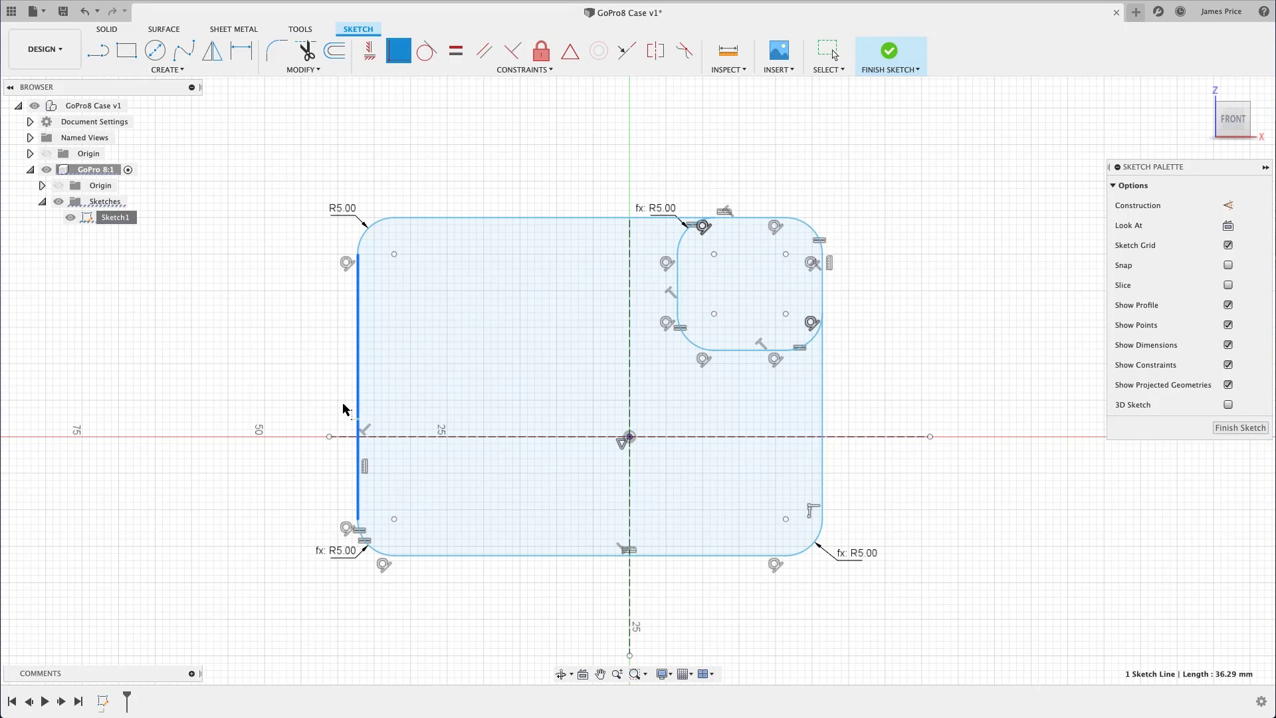
pyautogui.click(330, 437)
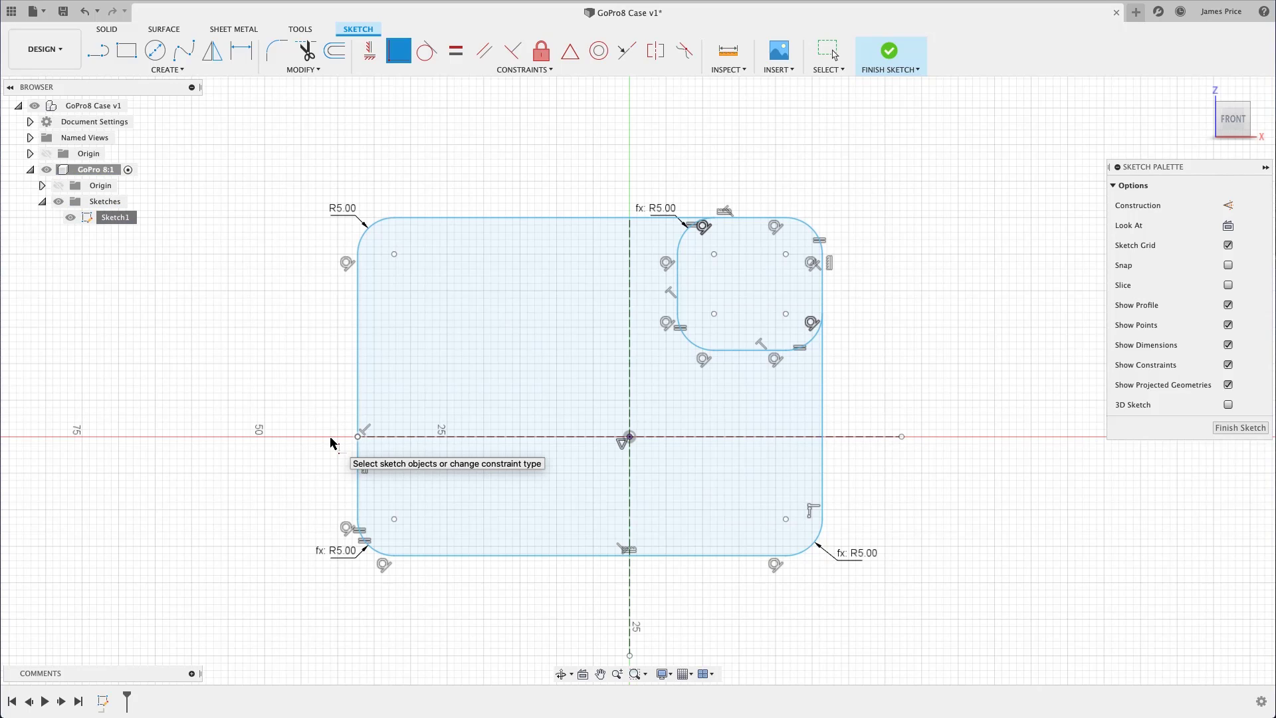
# - Apply Coincident constraints tying the construction lines' bottom and right endpoints to the bottom and right edges of the outer profile
pyautogui.click(628, 655)
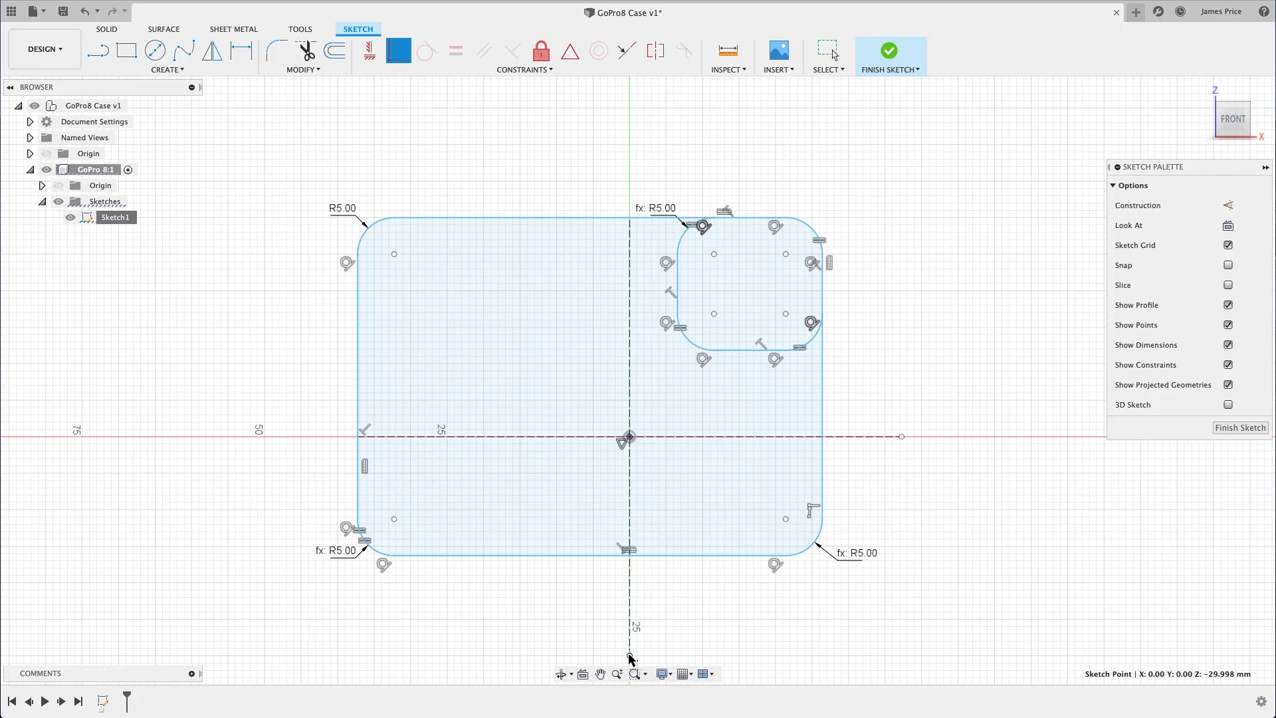
pyautogui.click(645, 557)
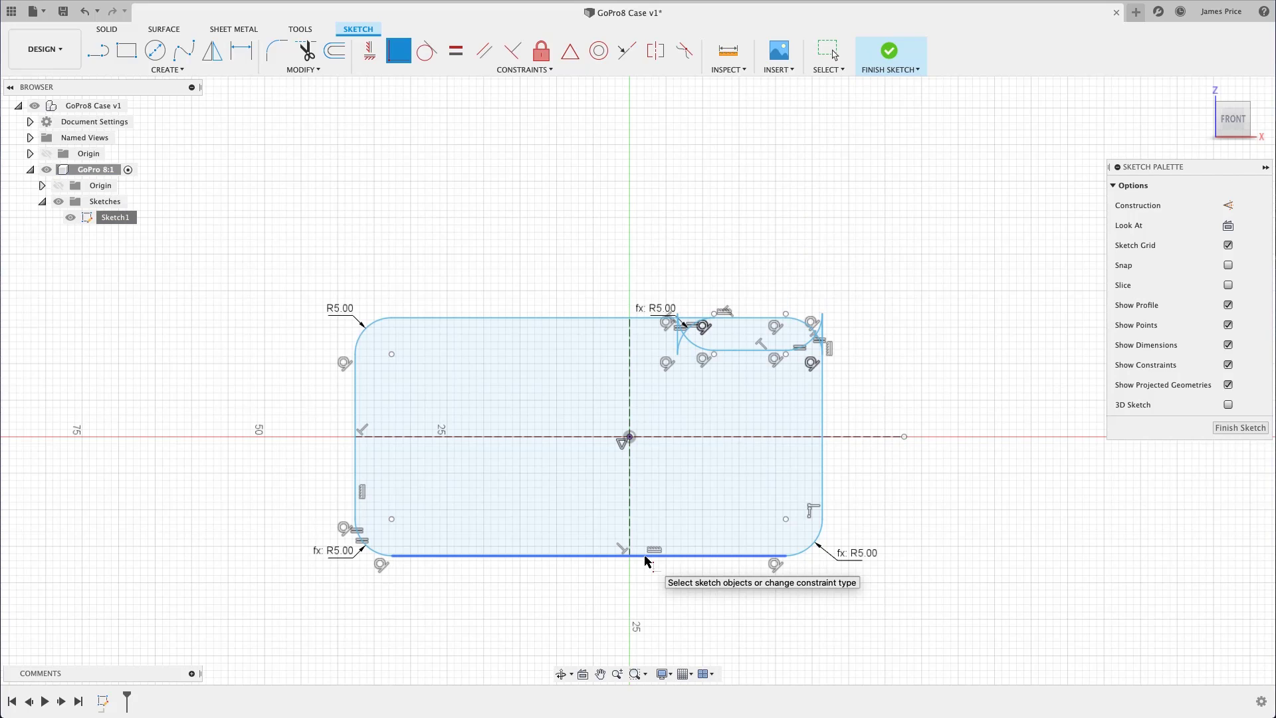
pyautogui.click(823, 472)
pyautogui.click(905, 438)
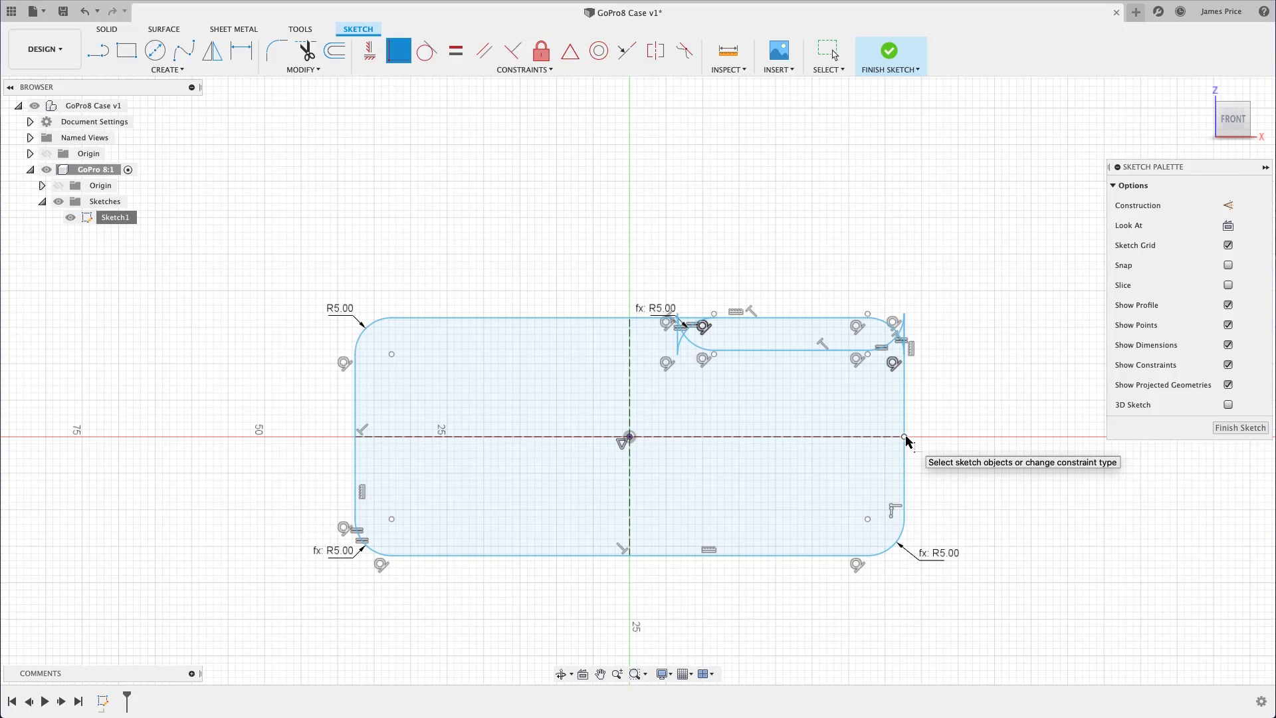
pyautogui.press('Escape')
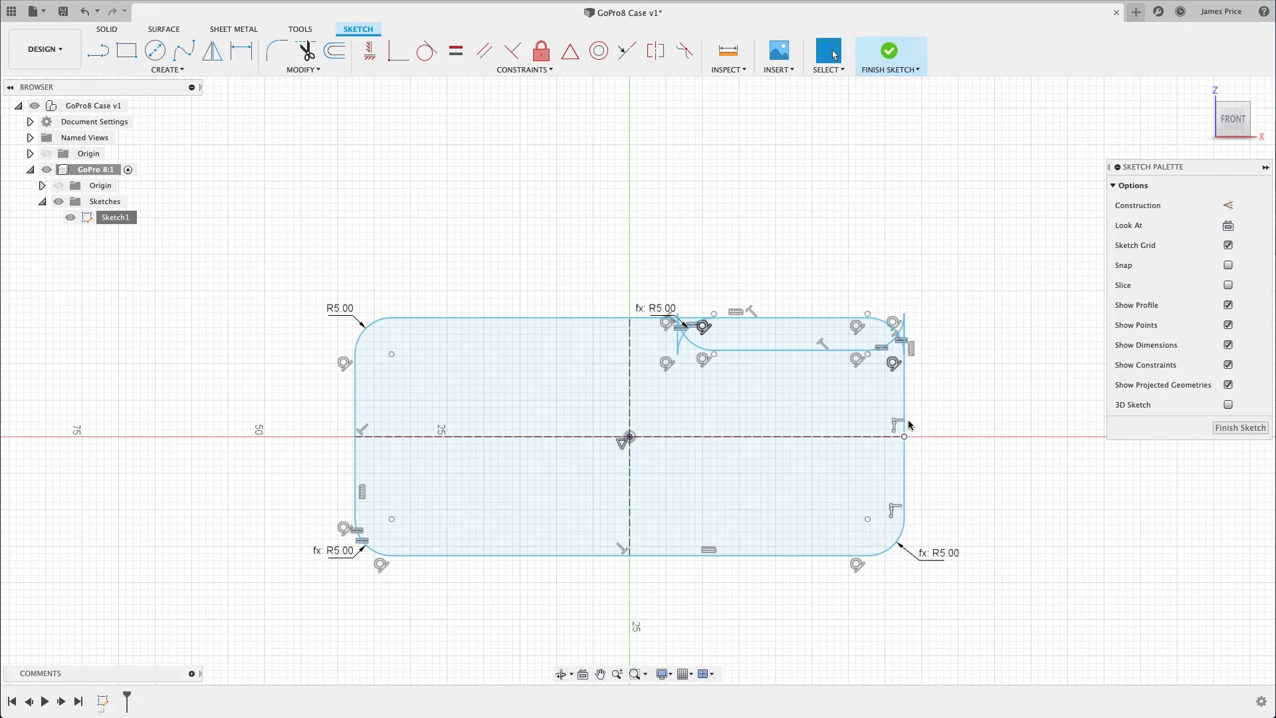
# - Stretch the outer profile by its right and bottom edges to about 74.5 mm wide and 50.6 mm high
pyautogui.moveTo(904, 413)
pyautogui.mouseDown()
pyautogui.moveTo(984, 416)
pyautogui.moveTo(905, 418)
pyautogui.mouseUp()
pyautogui.moveTo(791, 560)
pyautogui.mouseDown()
pyautogui.moveTo(791, 605)
pyautogui.moveTo(791, 563)
pyautogui.mouseUp()
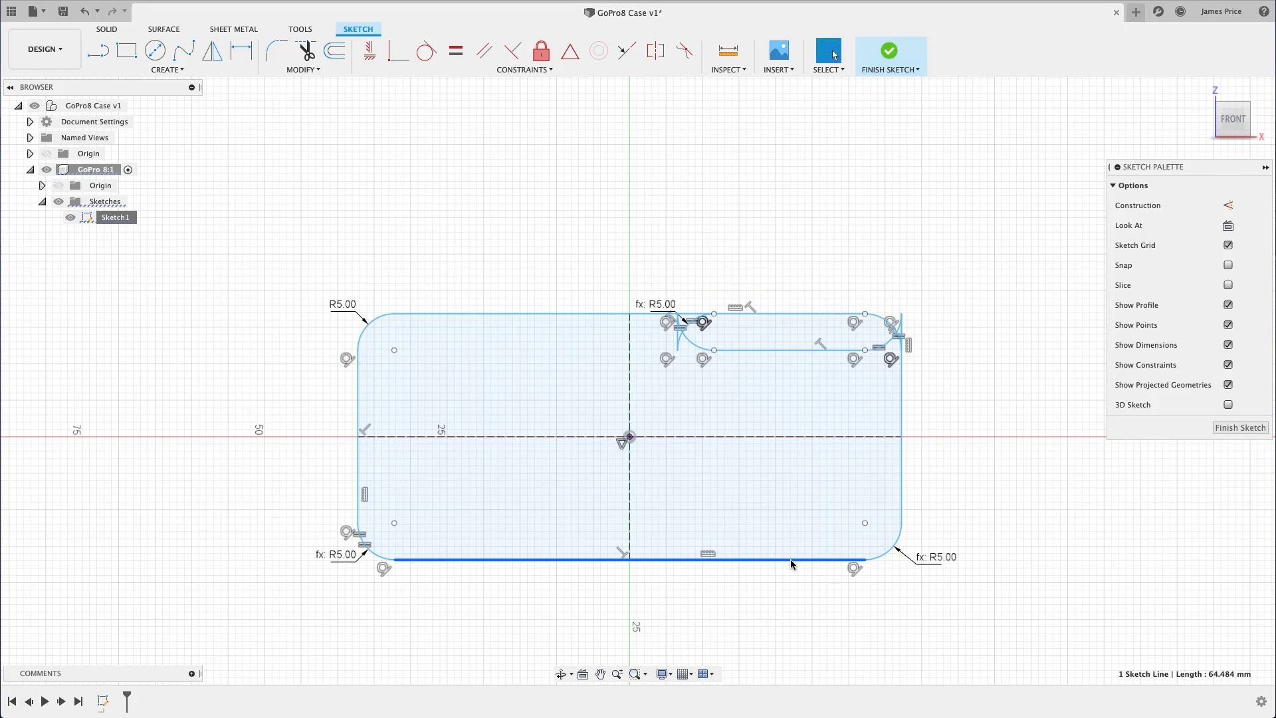
pyautogui.moveTo(790, 563); pyautogui.dragTo(795, 620)
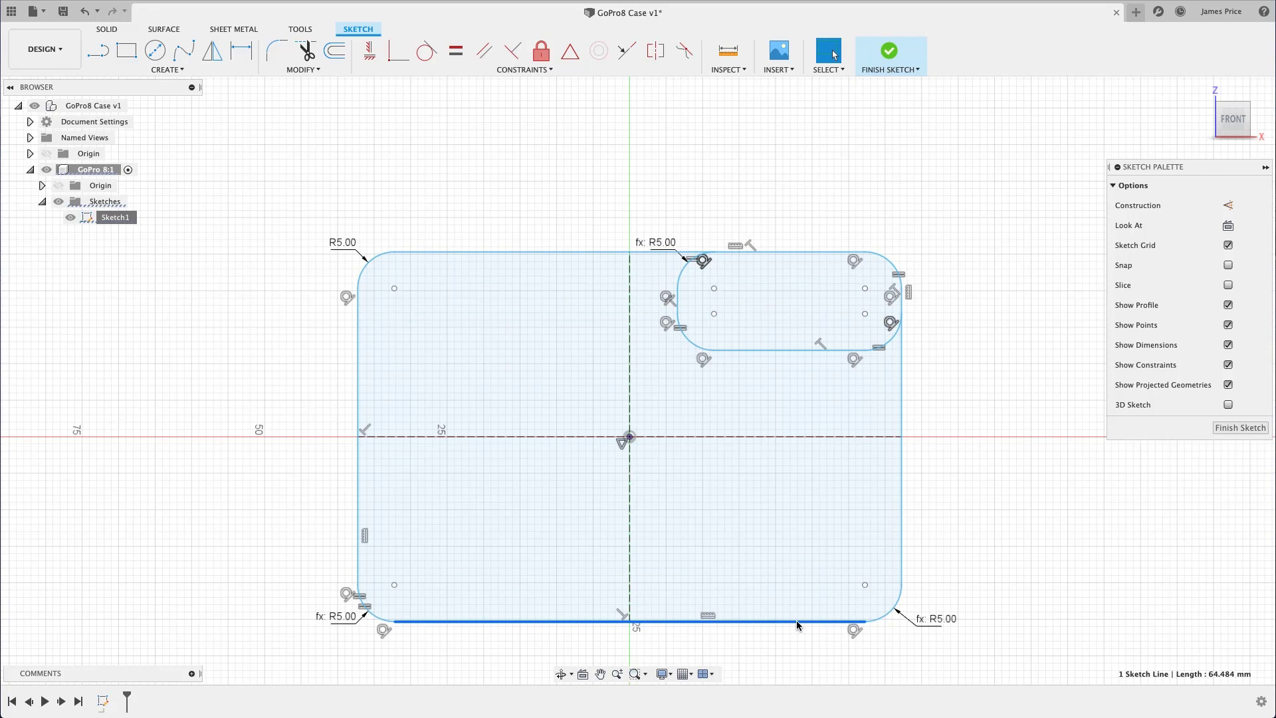
# - Dimension the outer profile's height between its top and bottom edges as 48.6 mm
pyautogui.press('d')
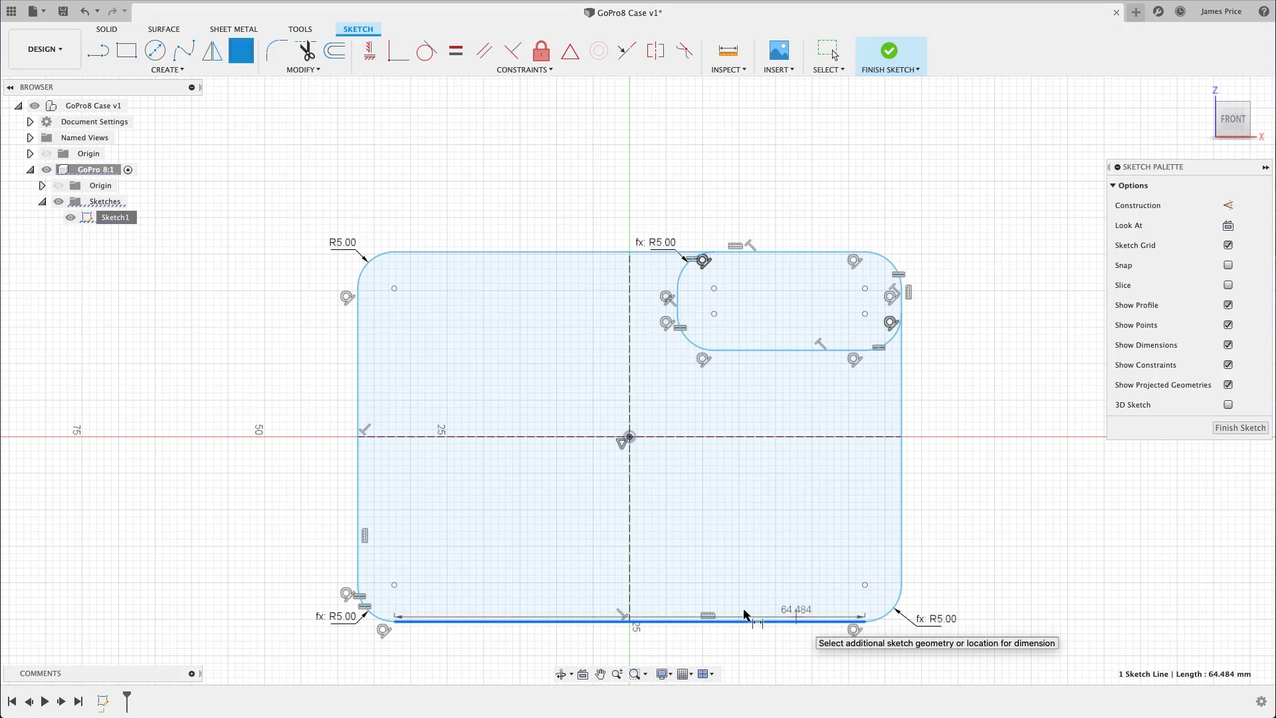
pyautogui.click(414, 252)
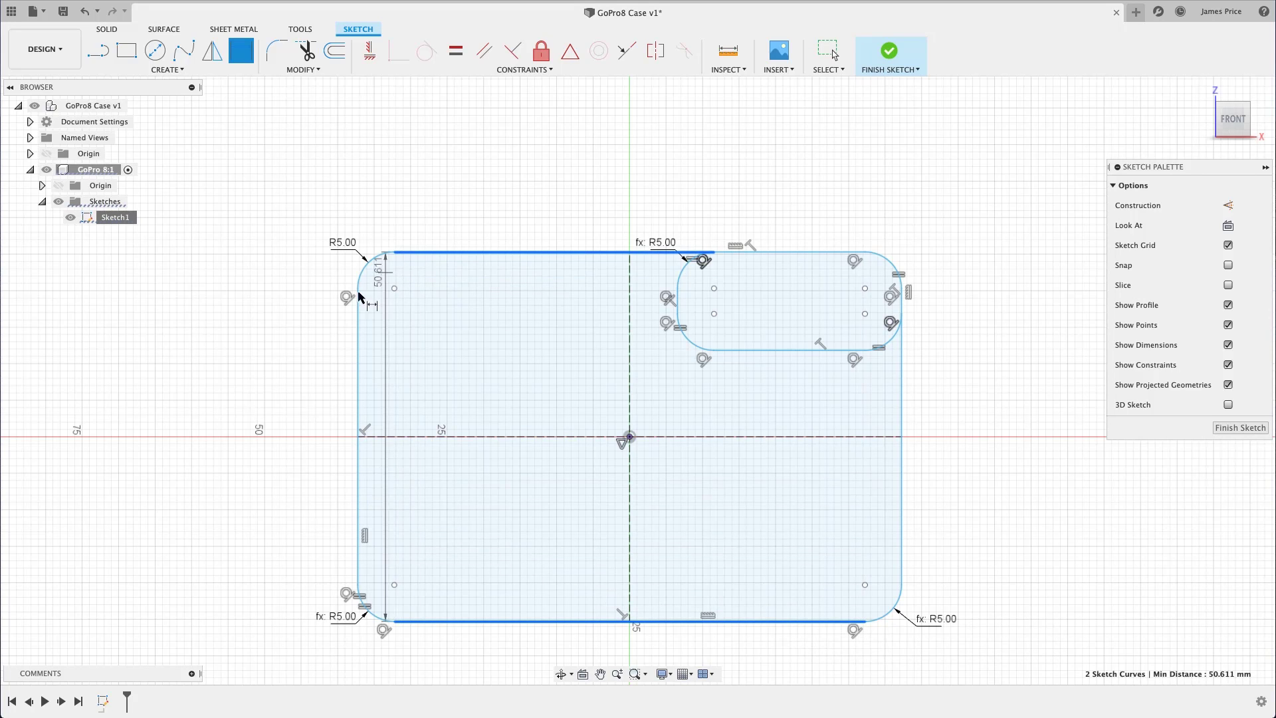
pyautogui.click(206, 447)
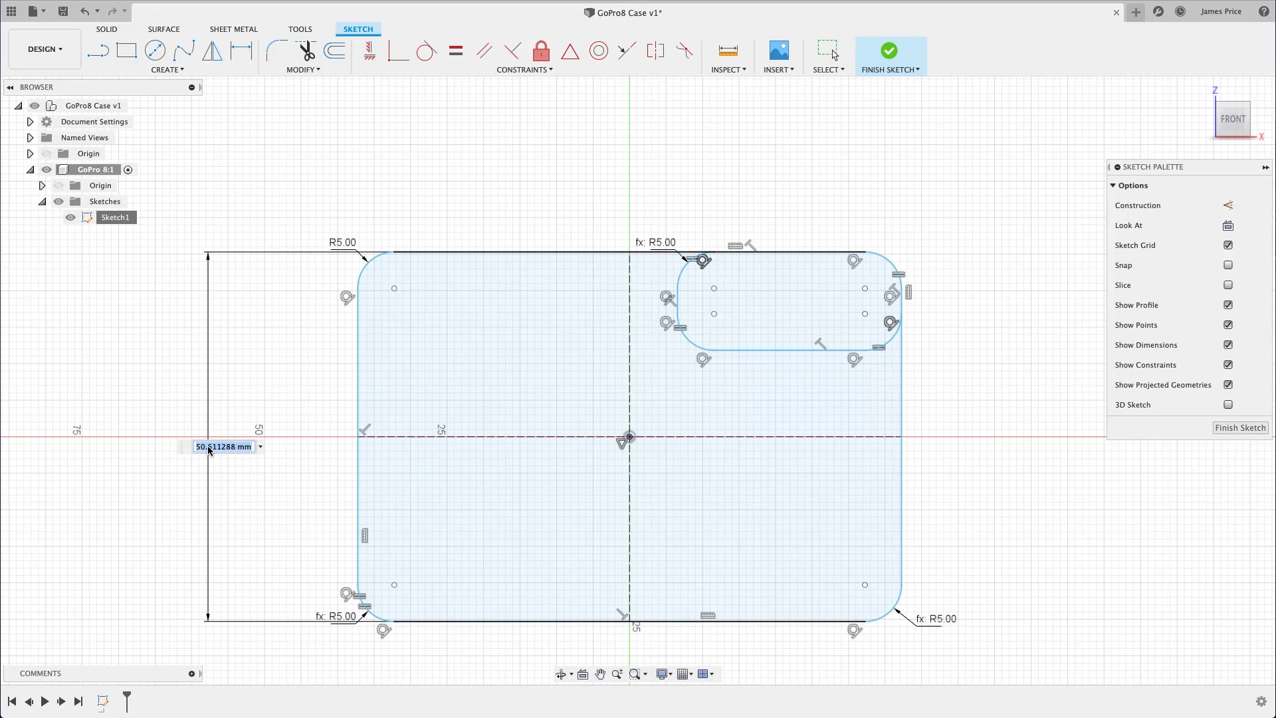
pyautogui.write('48.6')
pyautogui.press('Return')
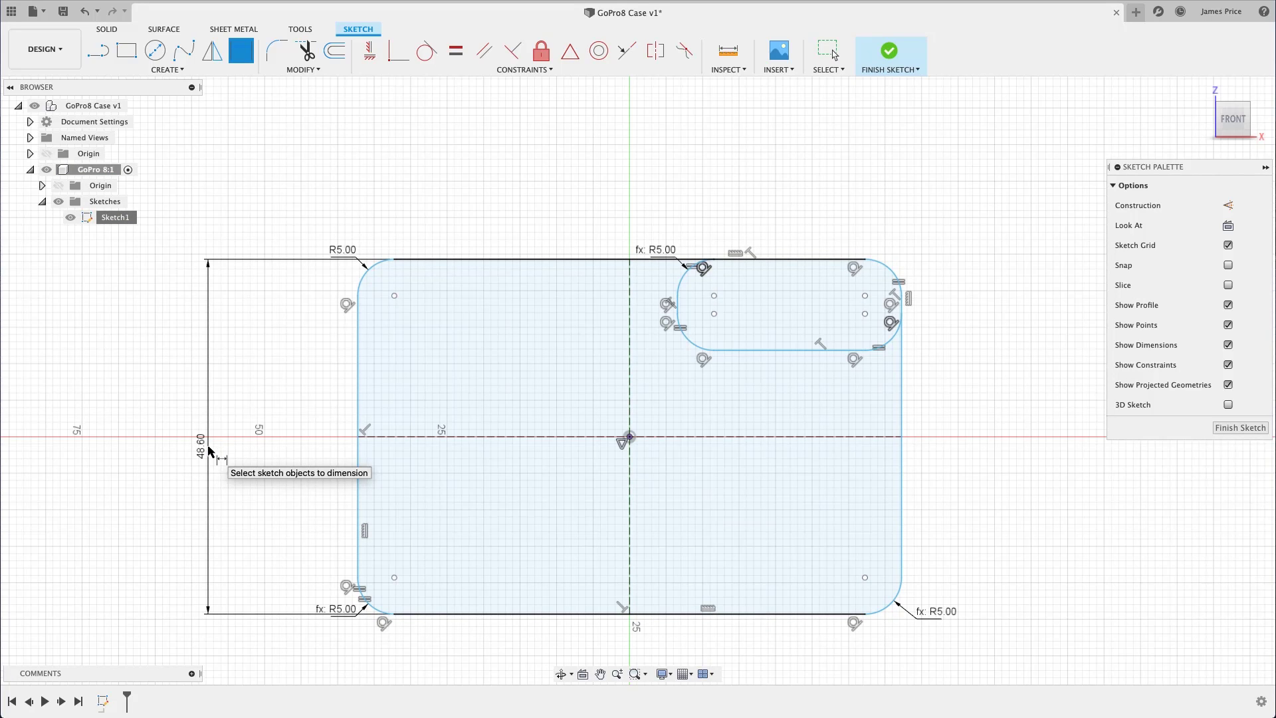
# - Dimension the outer profile's width as 66.3 mm using the horizontal construction line
pyautogui.click(459, 436)
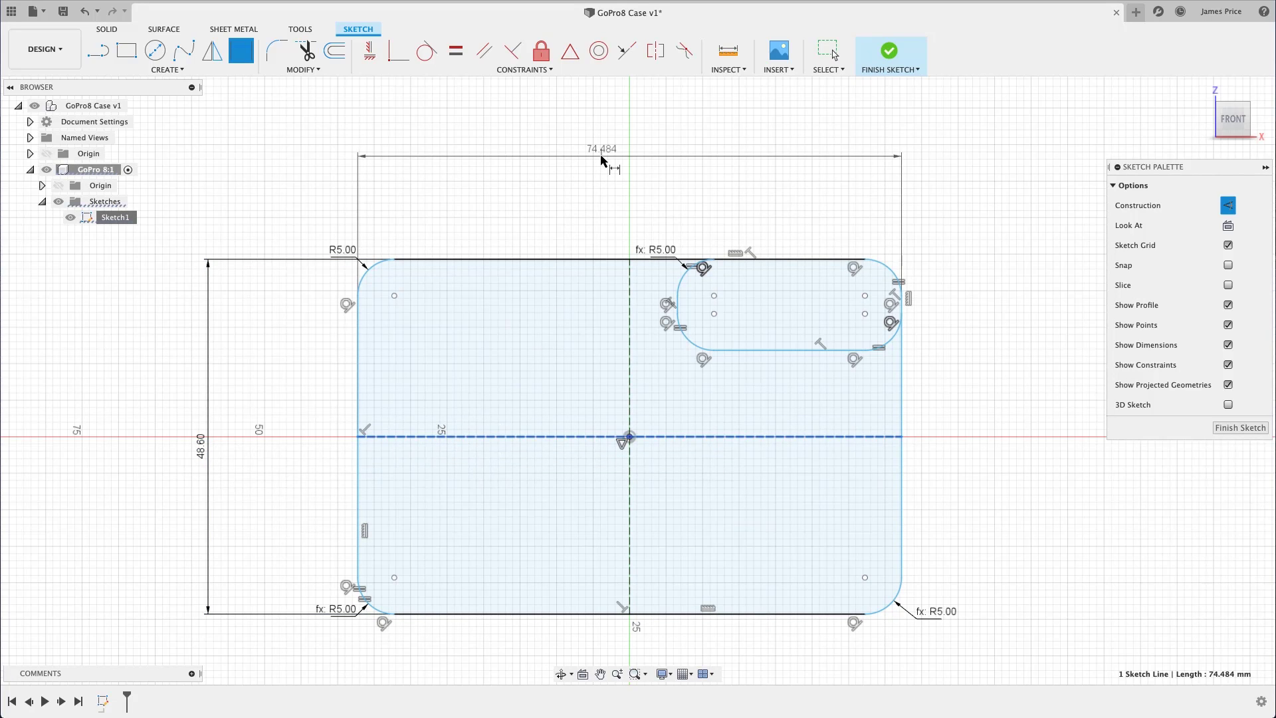
pyautogui.click(601, 160)
pyautogui.write('66.3')
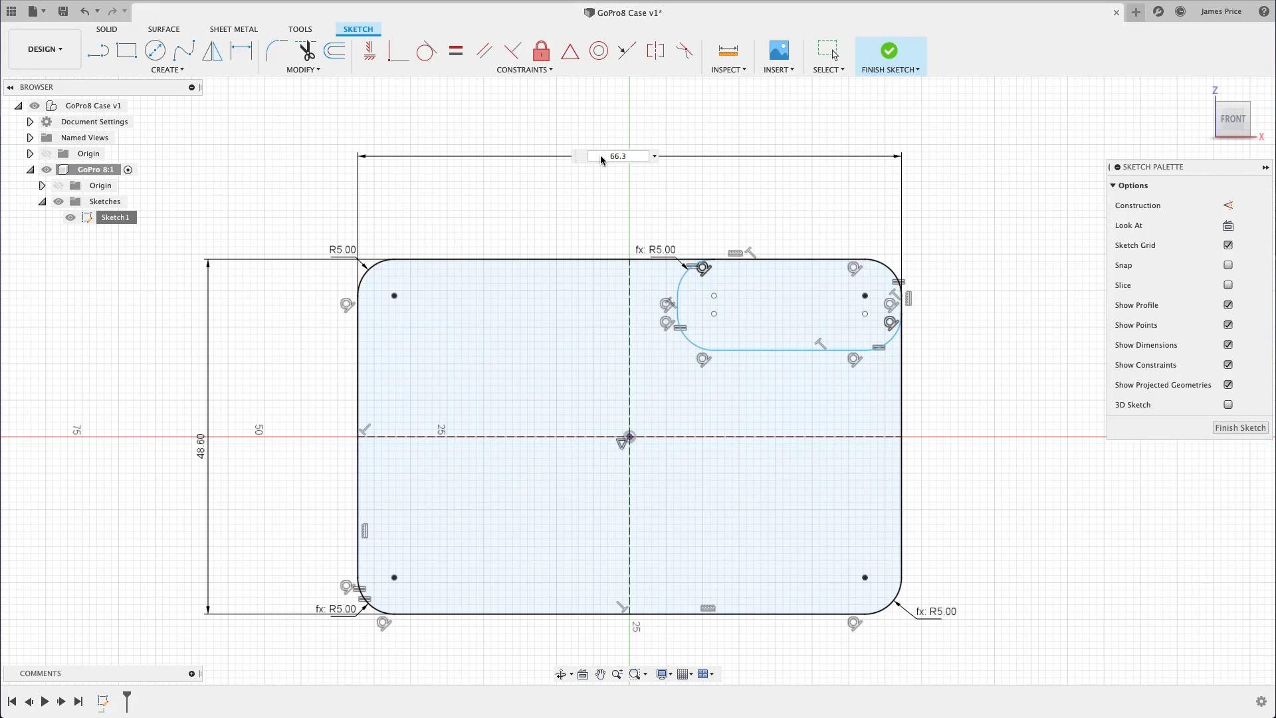
pyautogui.press('Return')
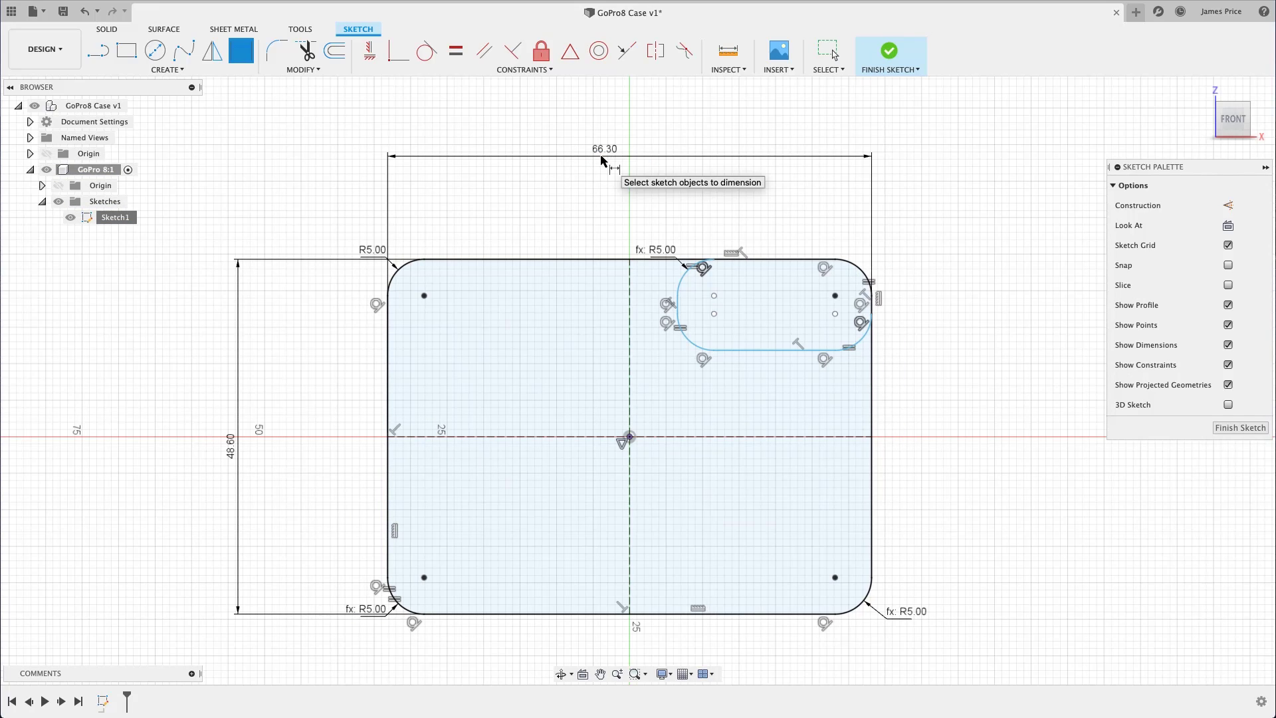
pyautogui.press('Escape')
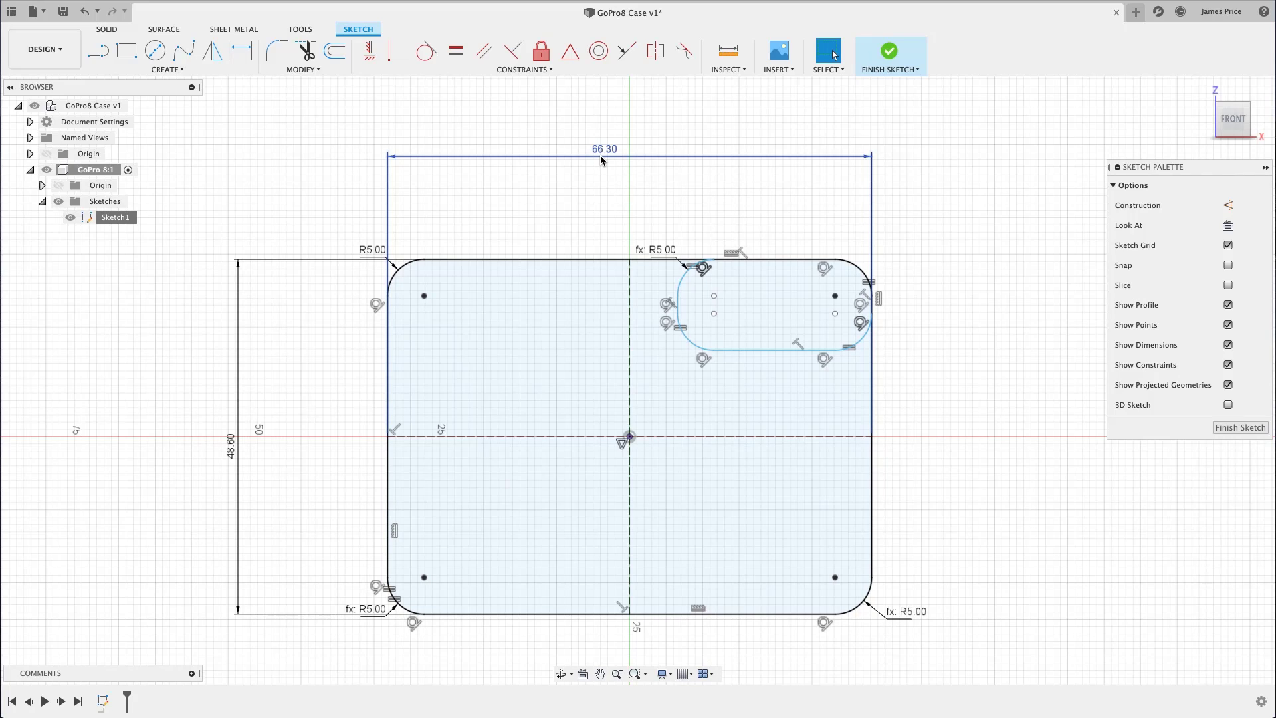
# - Enlarge the inner rounded rectangle from its lower-left corner and dimension its width as 33 mm
pyautogui.moveTo(687, 342)
pyautogui.mouseDown()
pyautogui.moveTo(679, 384)
pyautogui.moveTo(674, 362)
pyautogui.moveTo(721, 219)
pyautogui.moveTo(729, 250)
pyautogui.moveTo(659, 351)
pyautogui.moveTo(681, 362)
pyautogui.mouseUp()
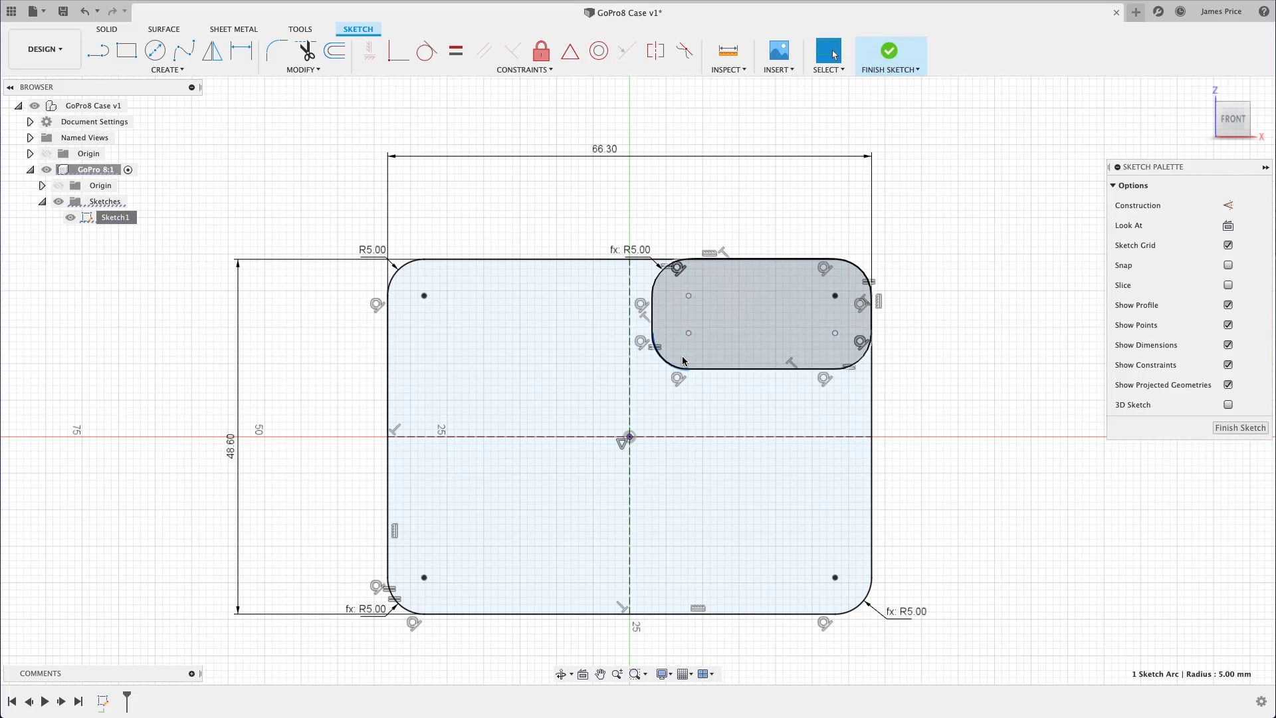
pyautogui.rightClick(922, 360)
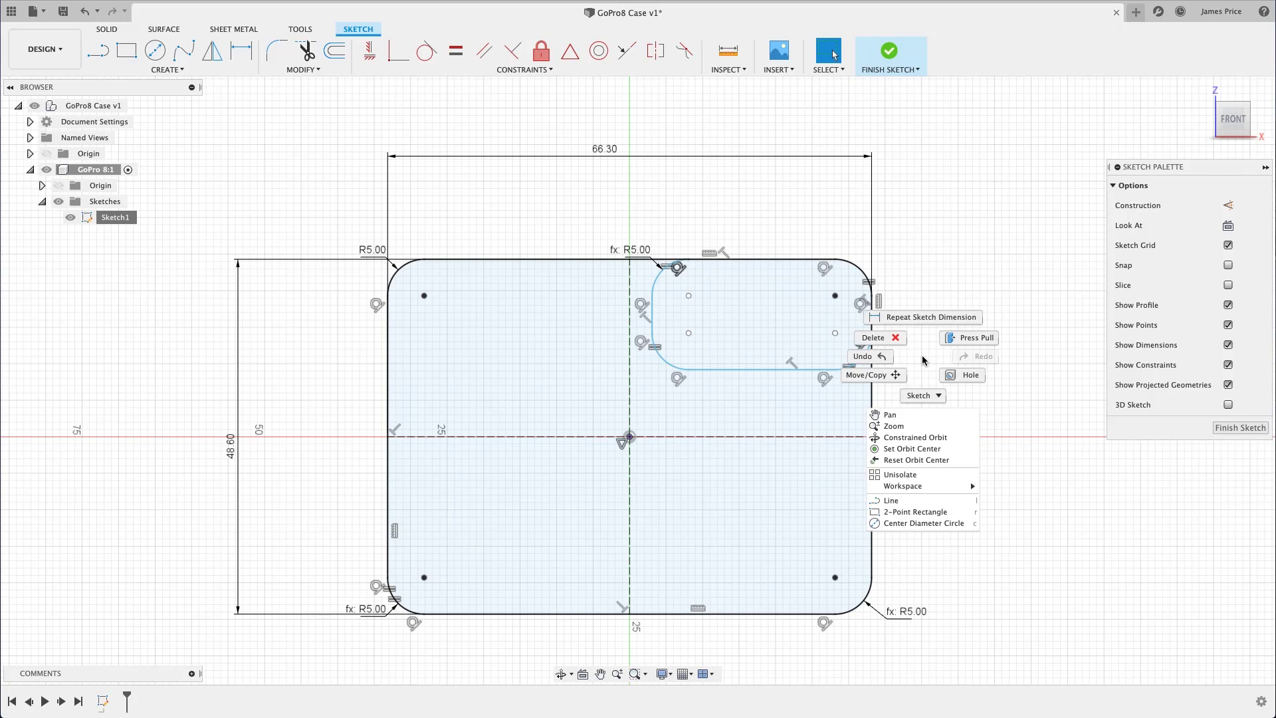
pyautogui.click(921, 325)
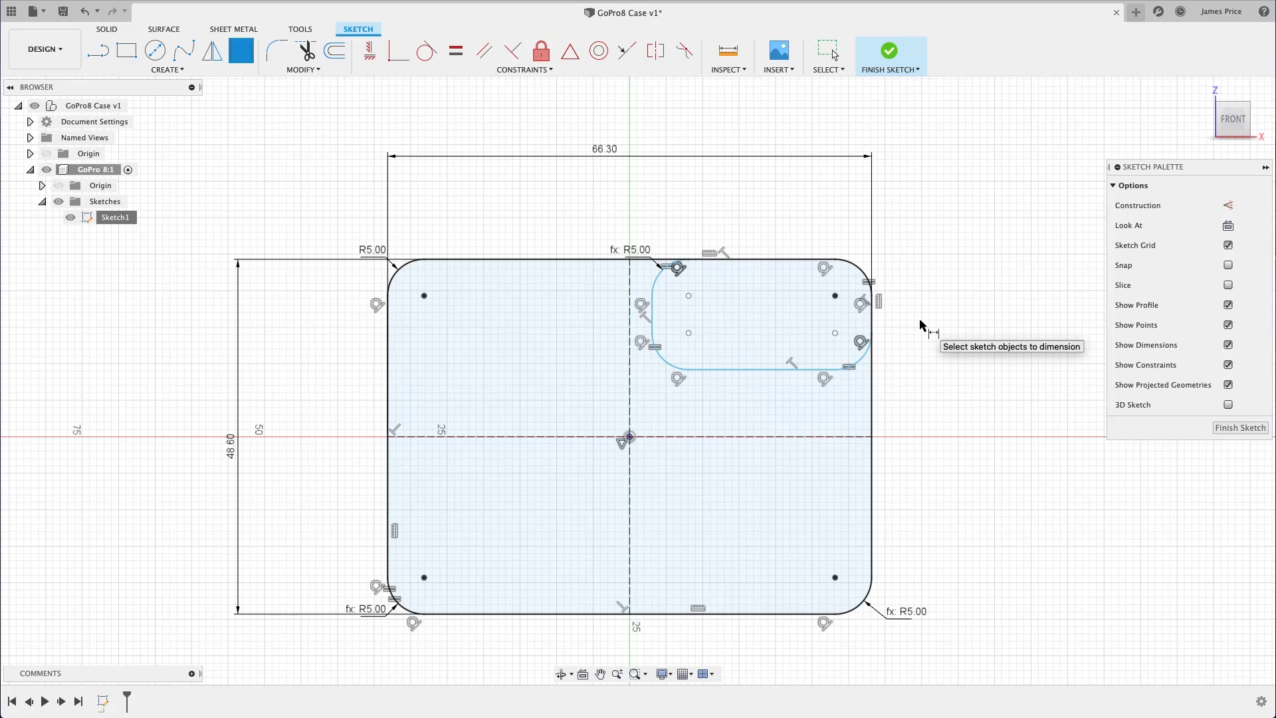
pyautogui.click(873, 394)
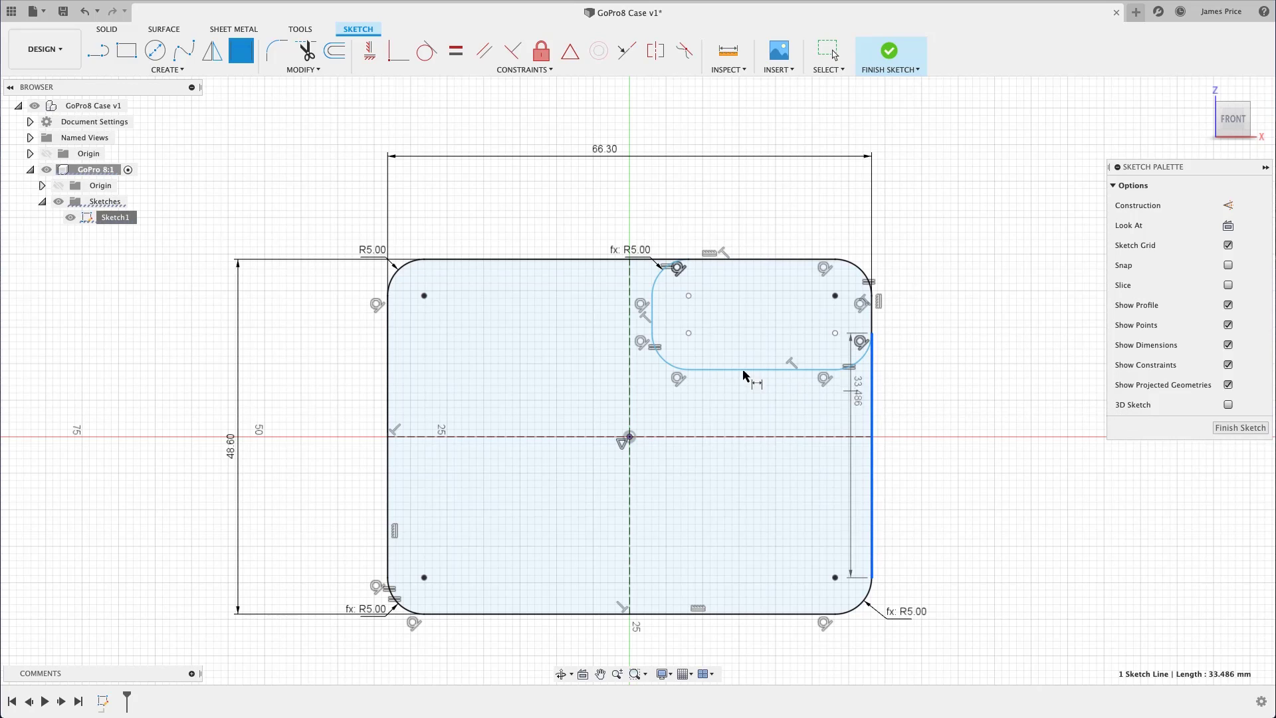
pyautogui.click(652, 325)
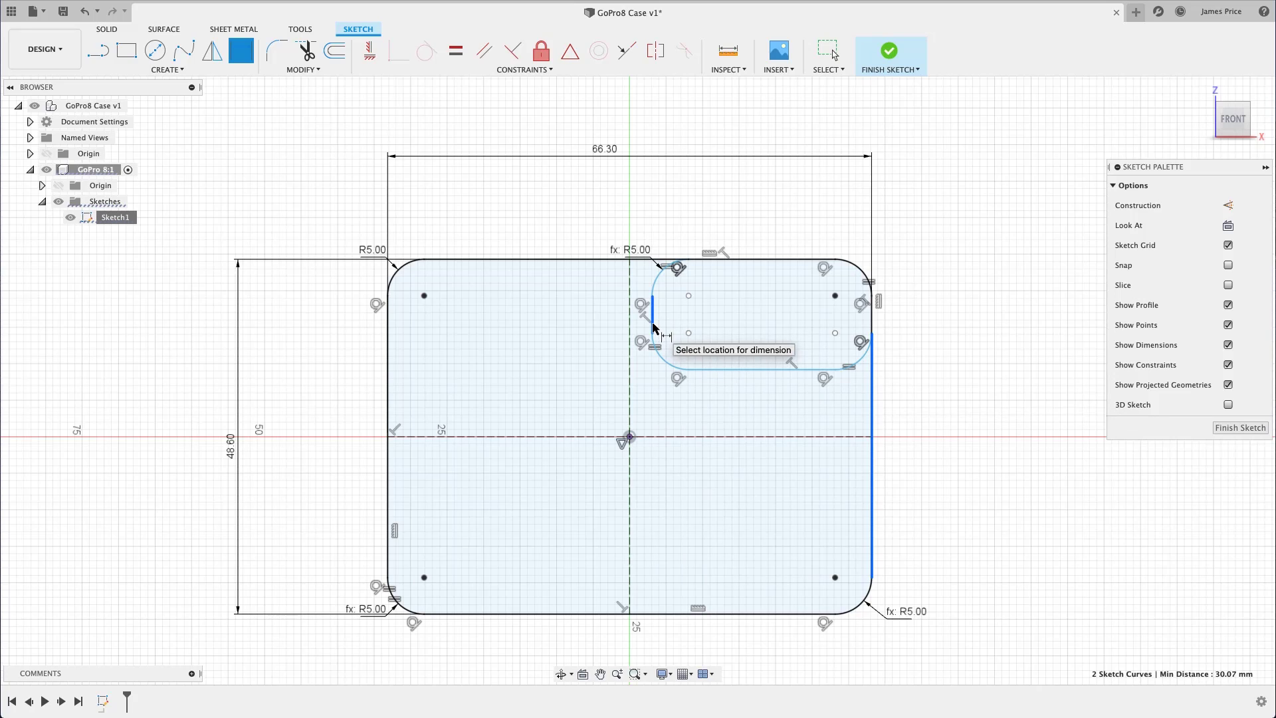
pyautogui.click(755, 201)
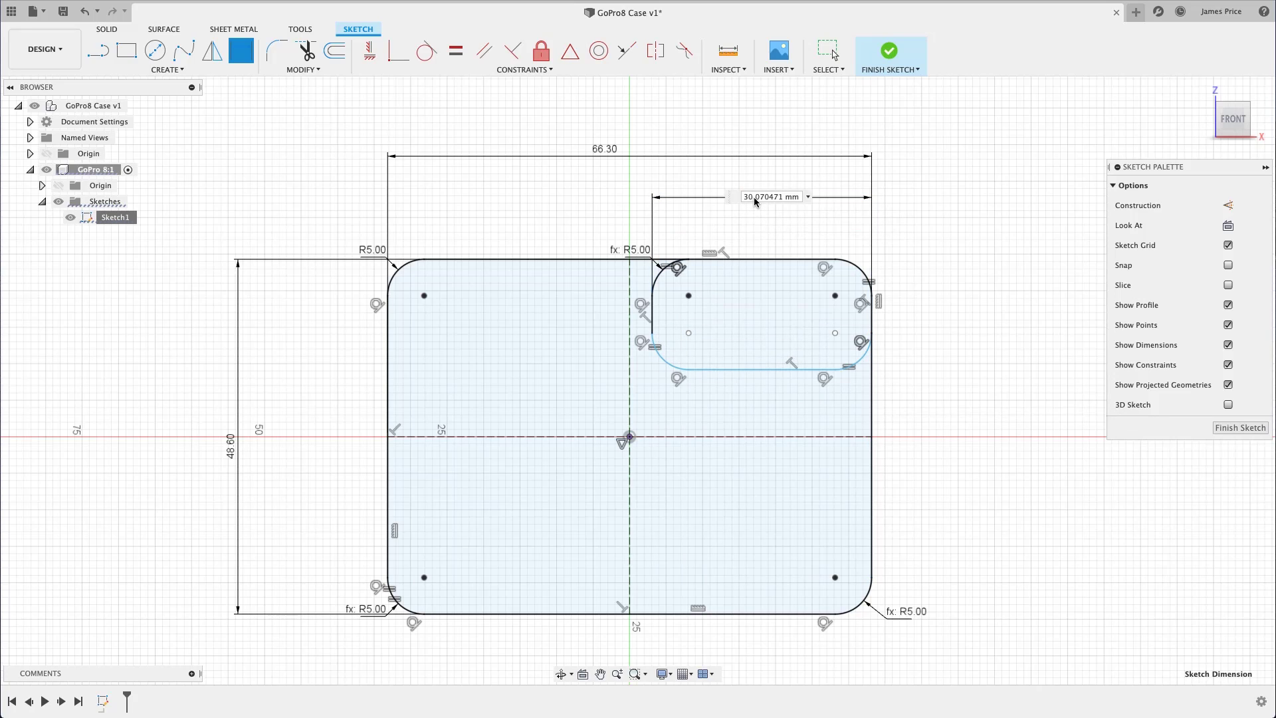
pyautogui.write('33')
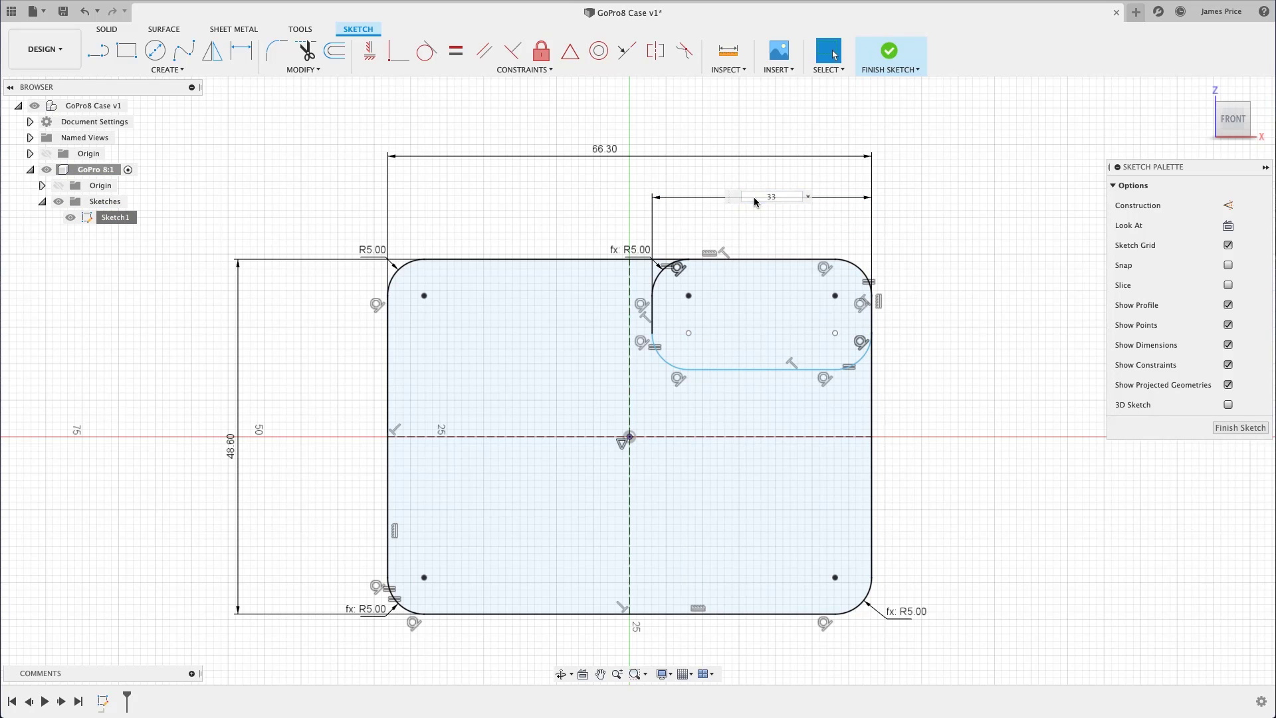
pyautogui.press('Return')
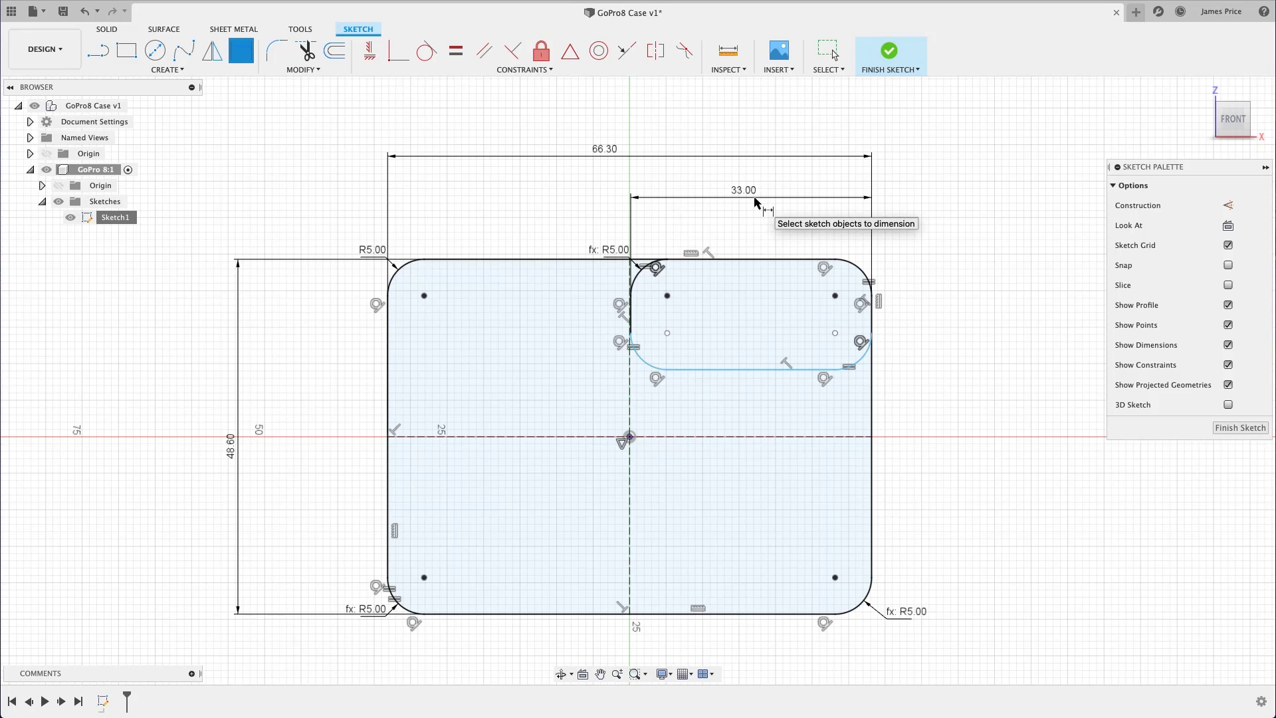
pyautogui.press('Escape')
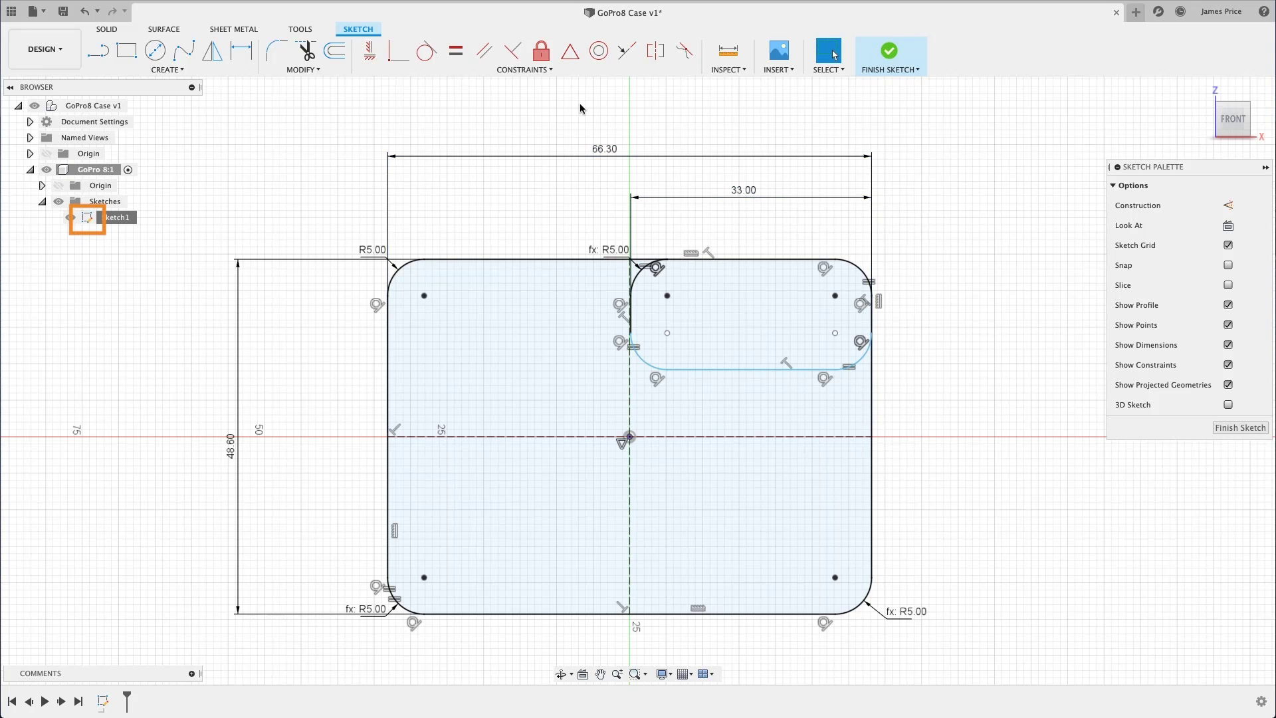
# - Apply an Equal constraint between the top and left edges of the inner rounded rectangle
pyautogui.click(454, 56)
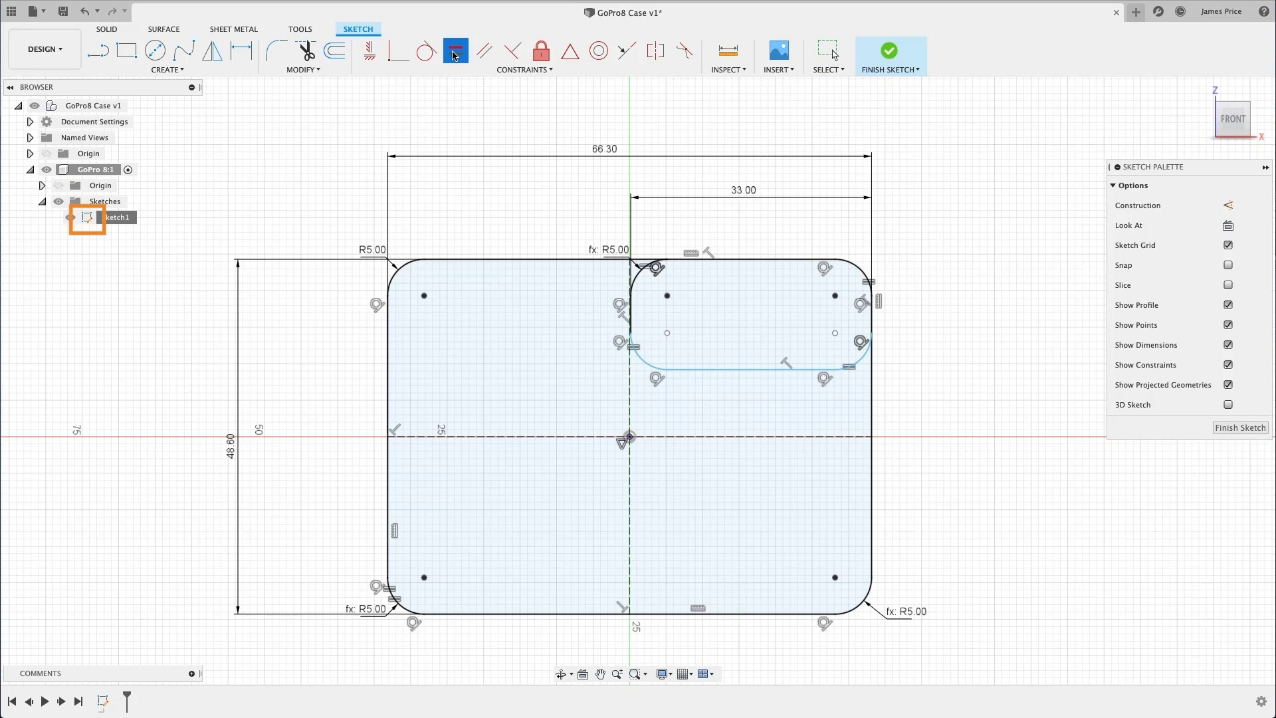
pyautogui.click(729, 260)
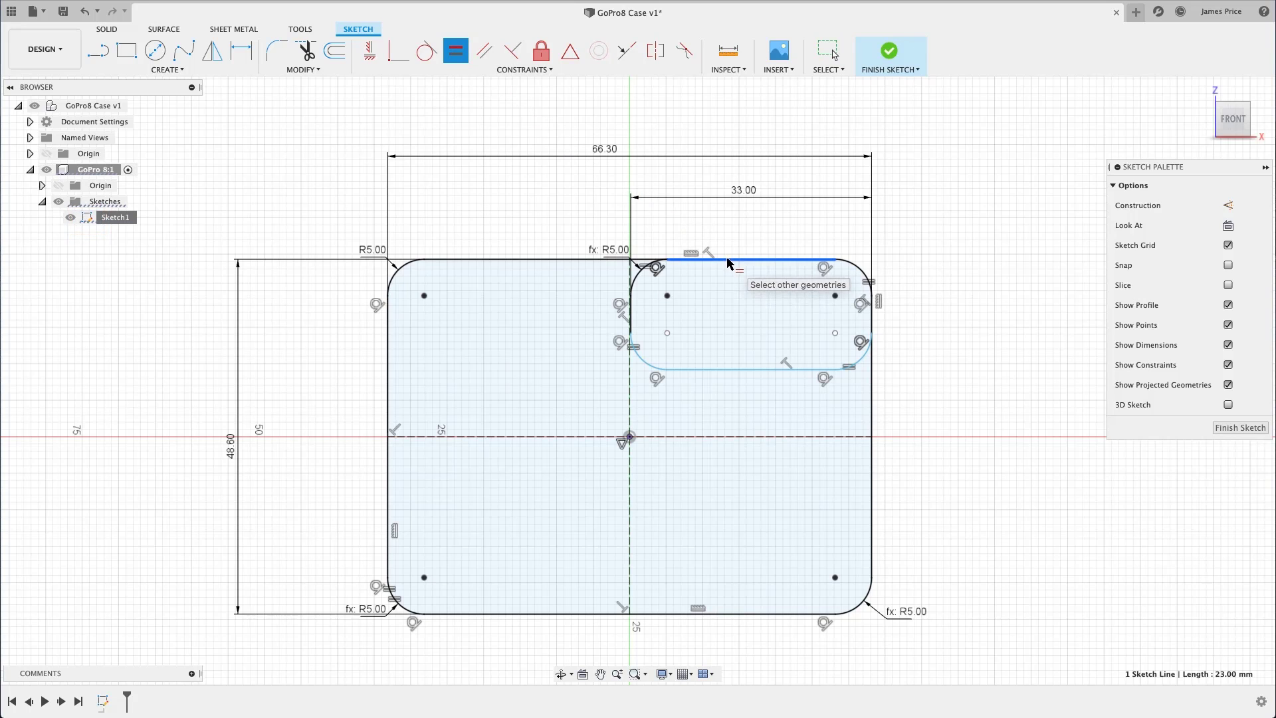
pyautogui.click(633, 317)
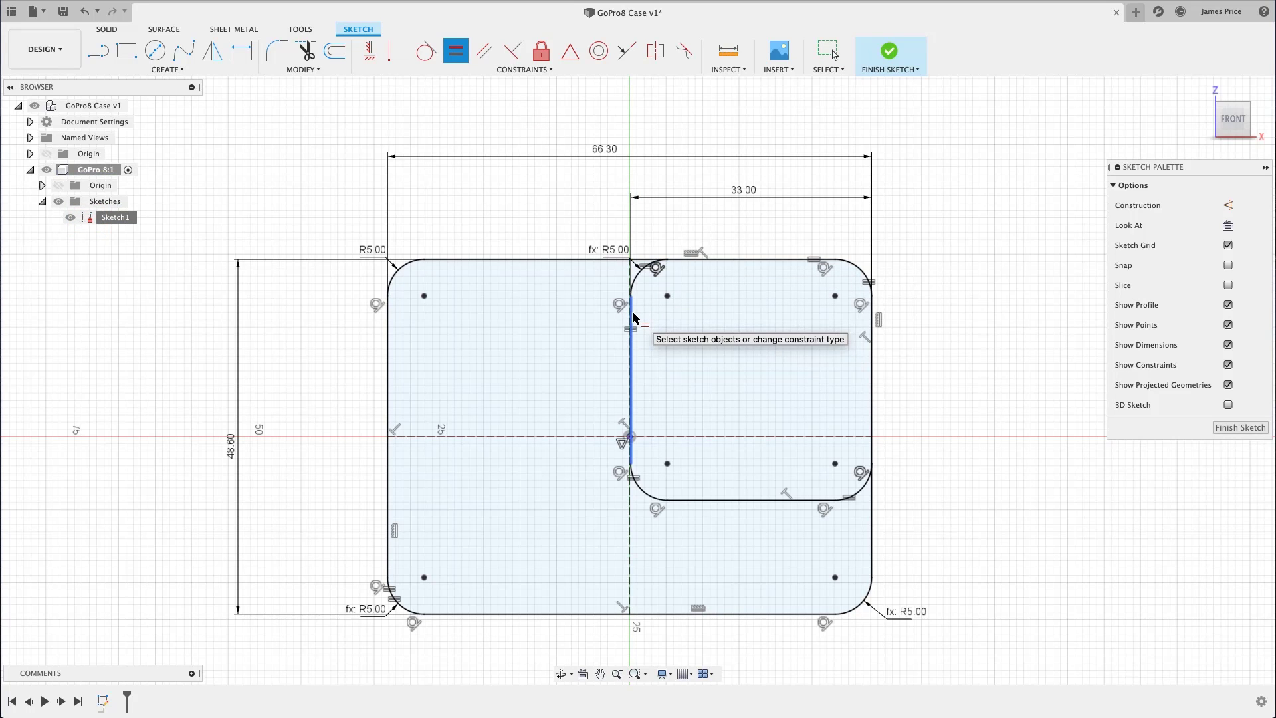
pyautogui.press('Escape')
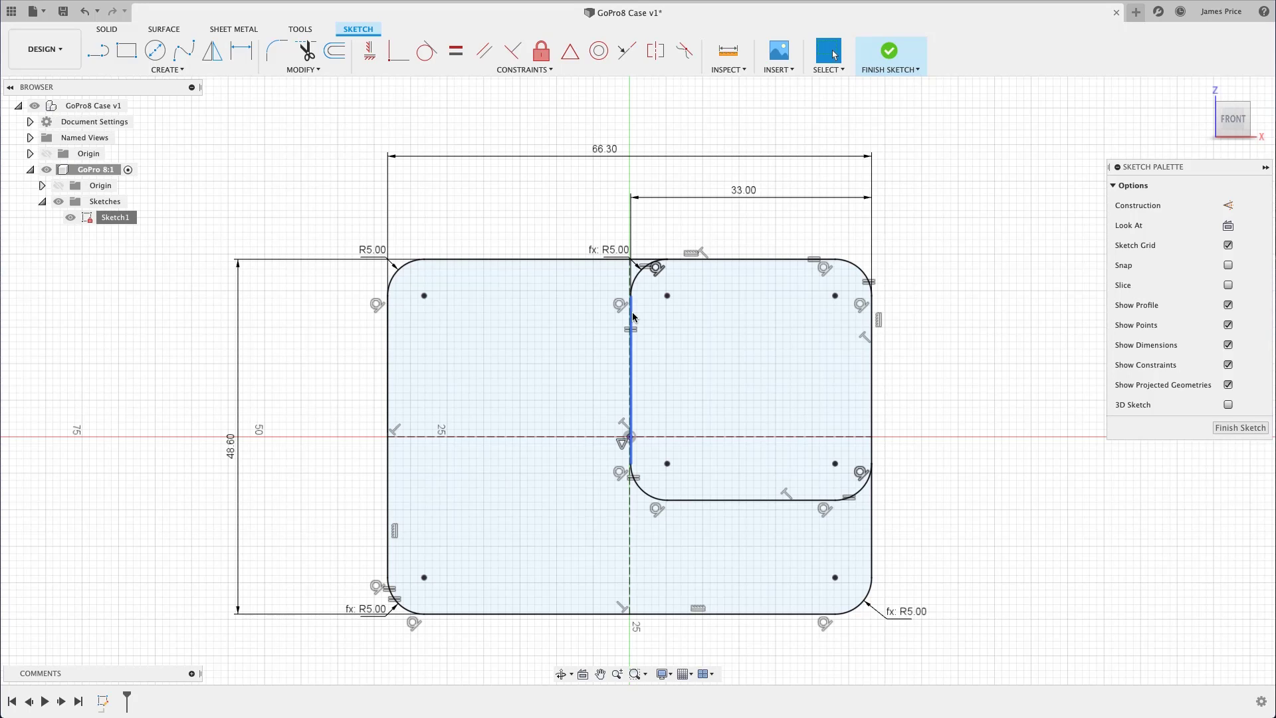
# - Set the inner rounded square's width to half the outer profile's width with the expression d6/2
pyautogui.doubleClick(743, 194)
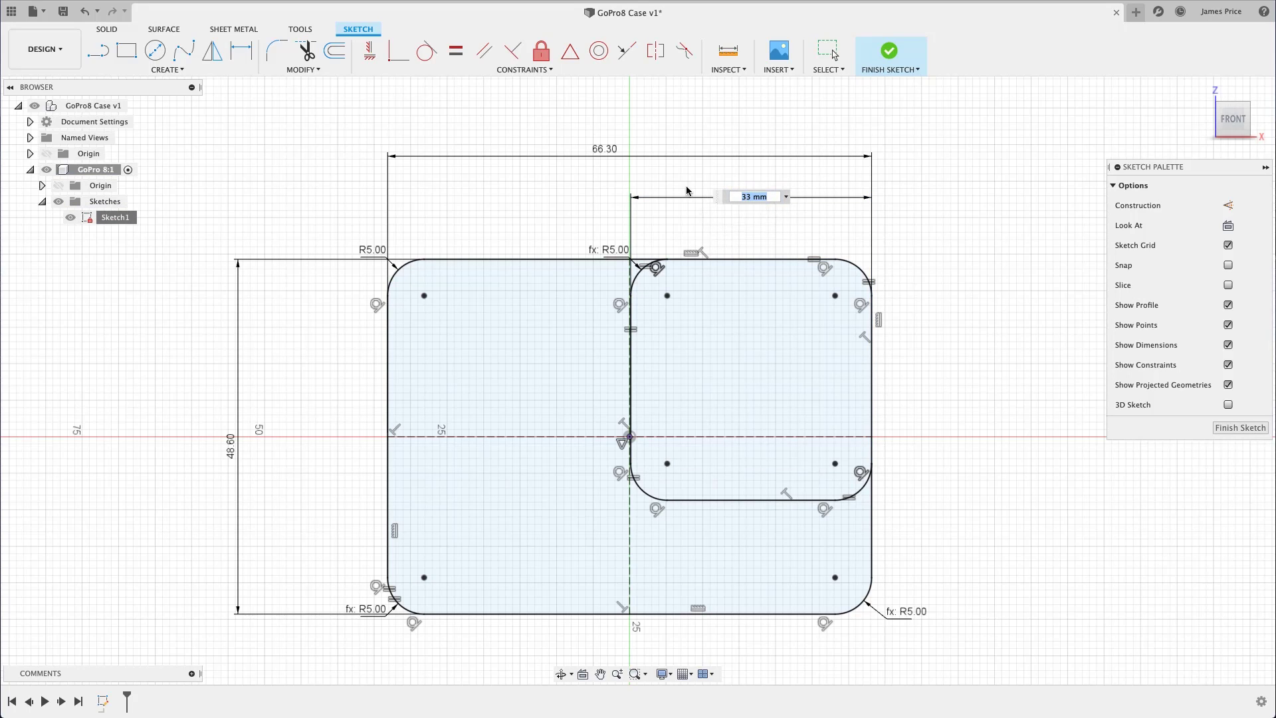
pyautogui.click(603, 153)
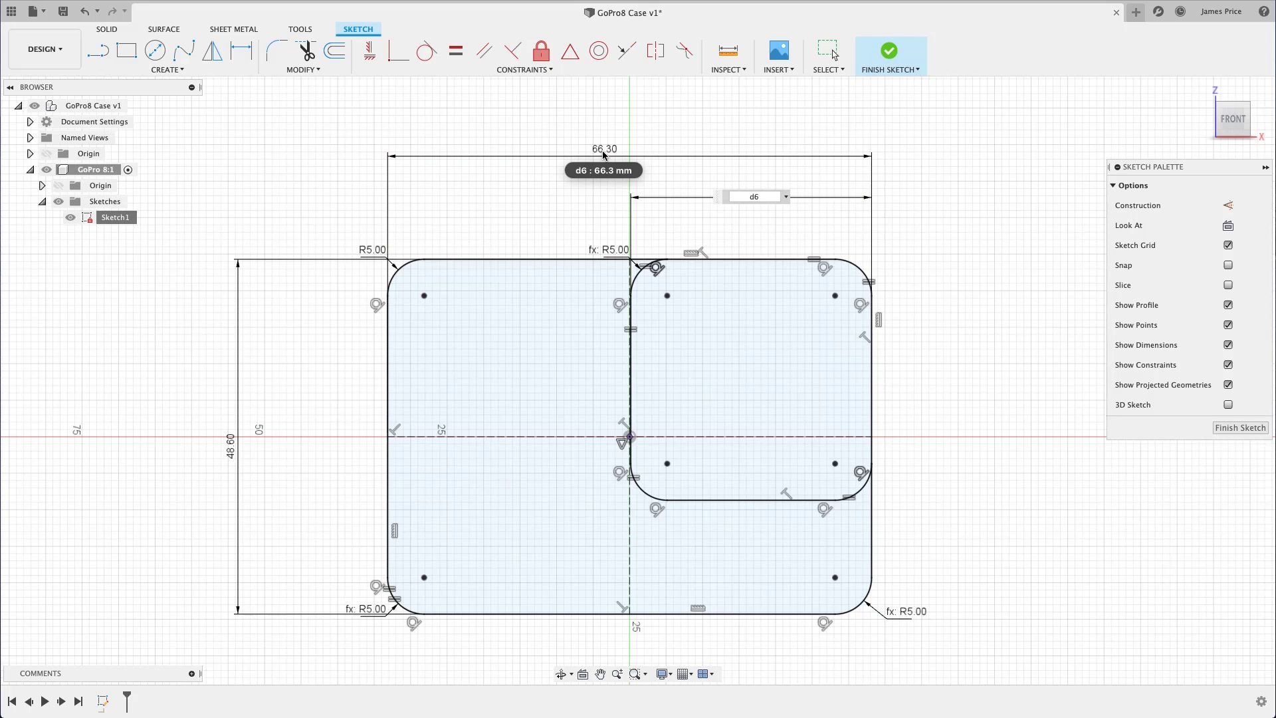
pyautogui.write('/2')
pyautogui.press('Return')
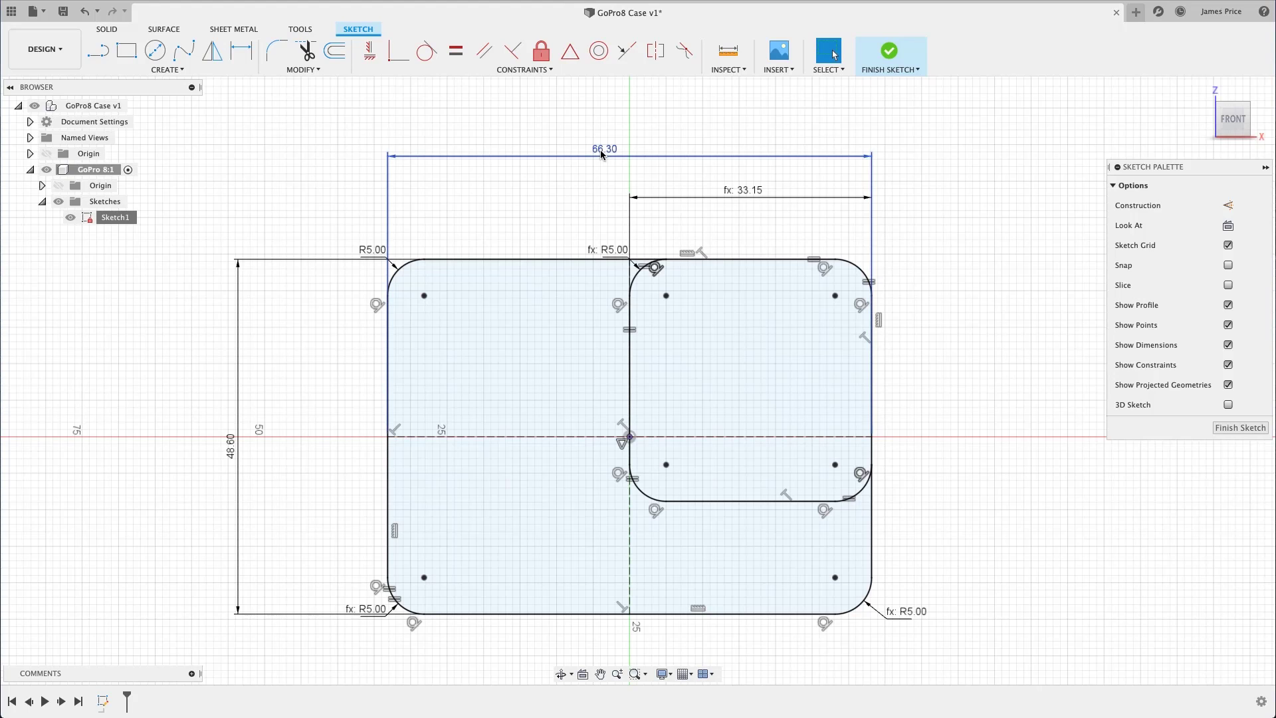
# - Set the outer profile's overall width to 70 mm
pyautogui.doubleClick(602, 150)
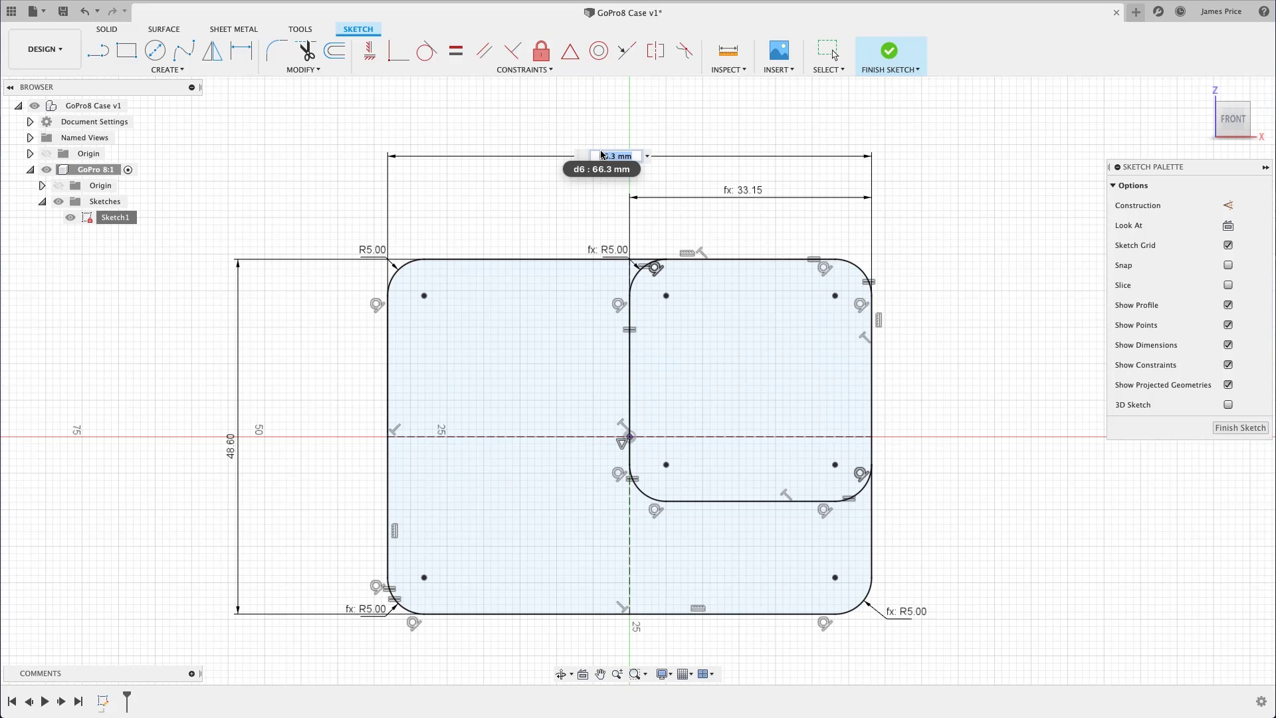
pyautogui.write('70')
pyautogui.press('Return')
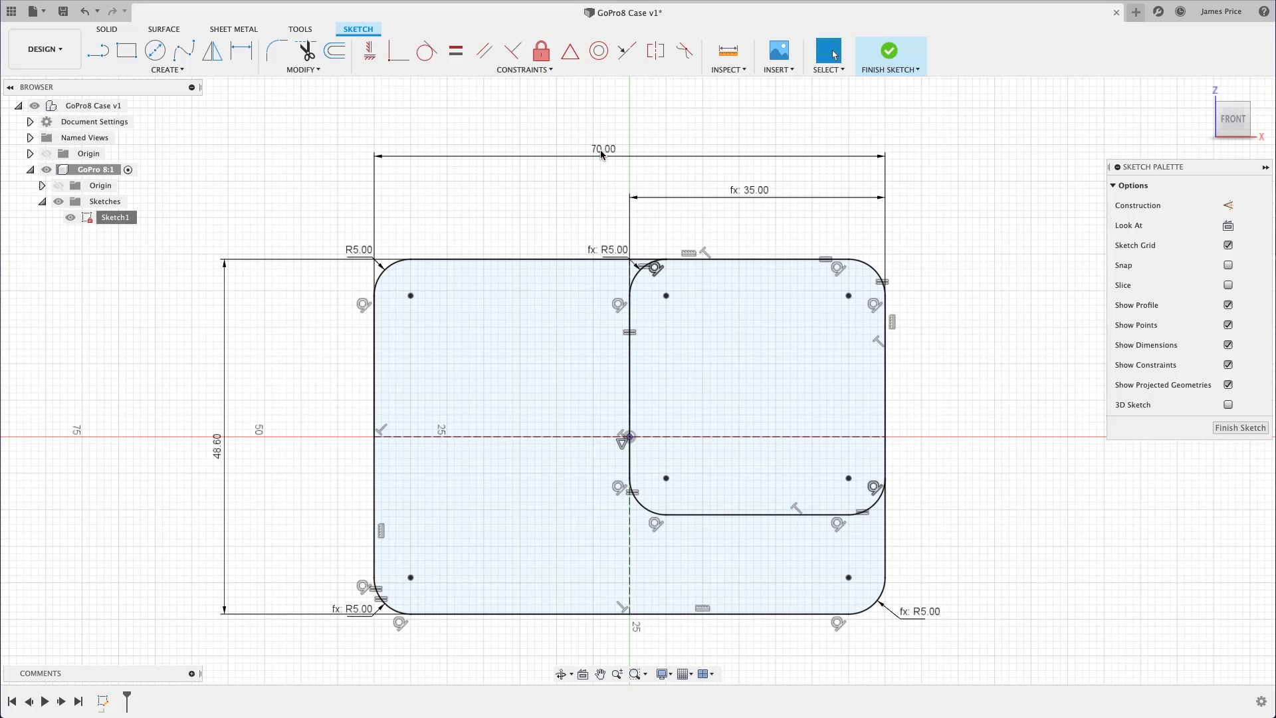